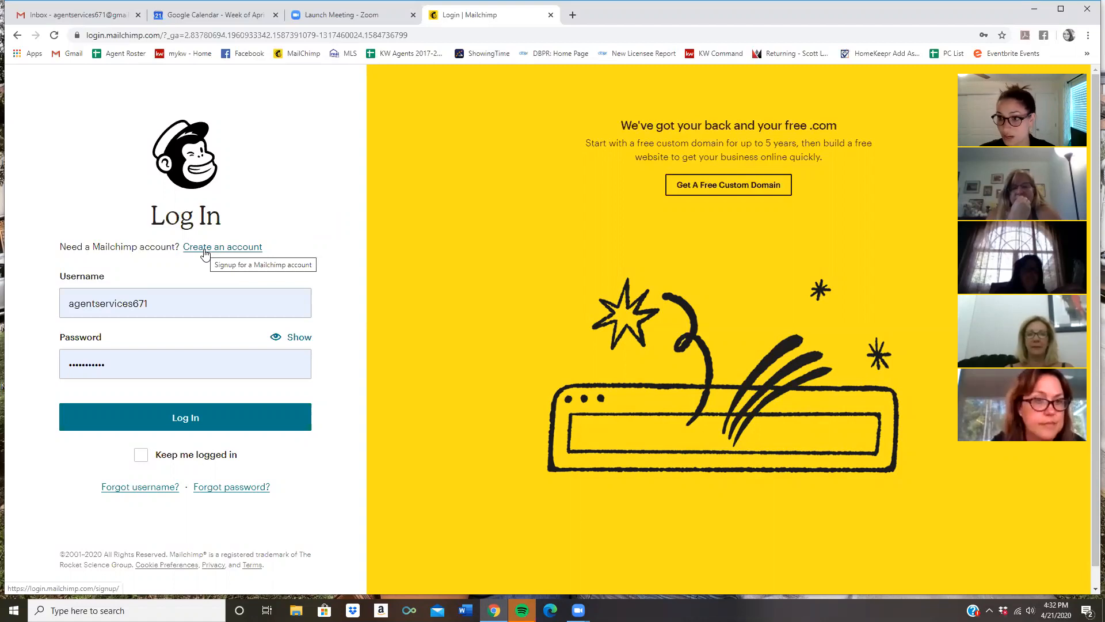
- Log in to the Mailchimp account, requesting an SMS verification code and entering it
key("Return")
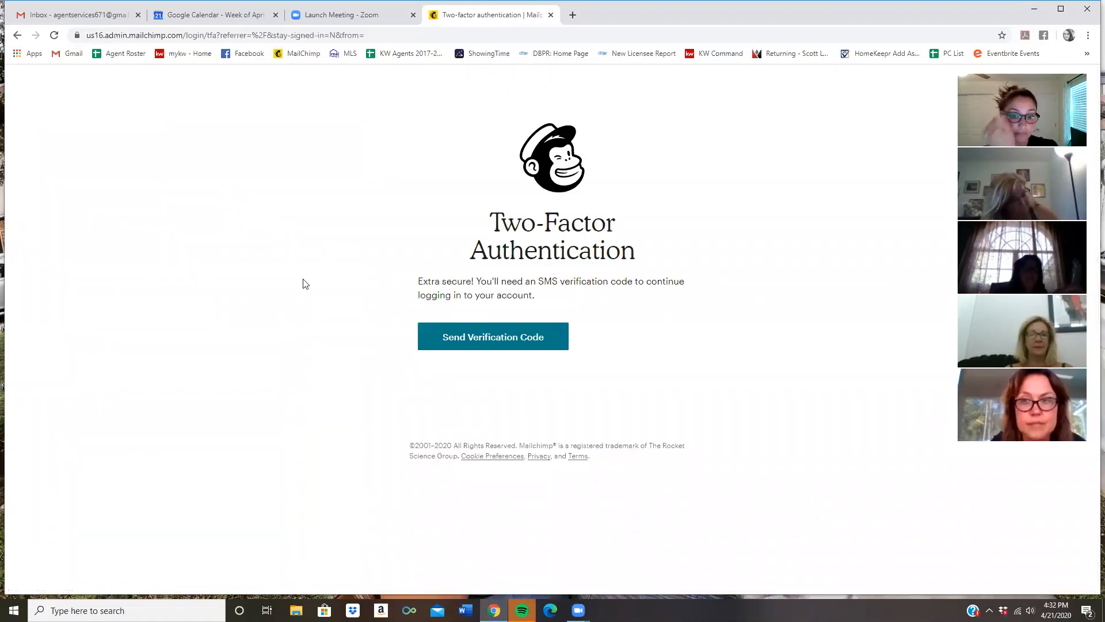
left_click(495, 344)
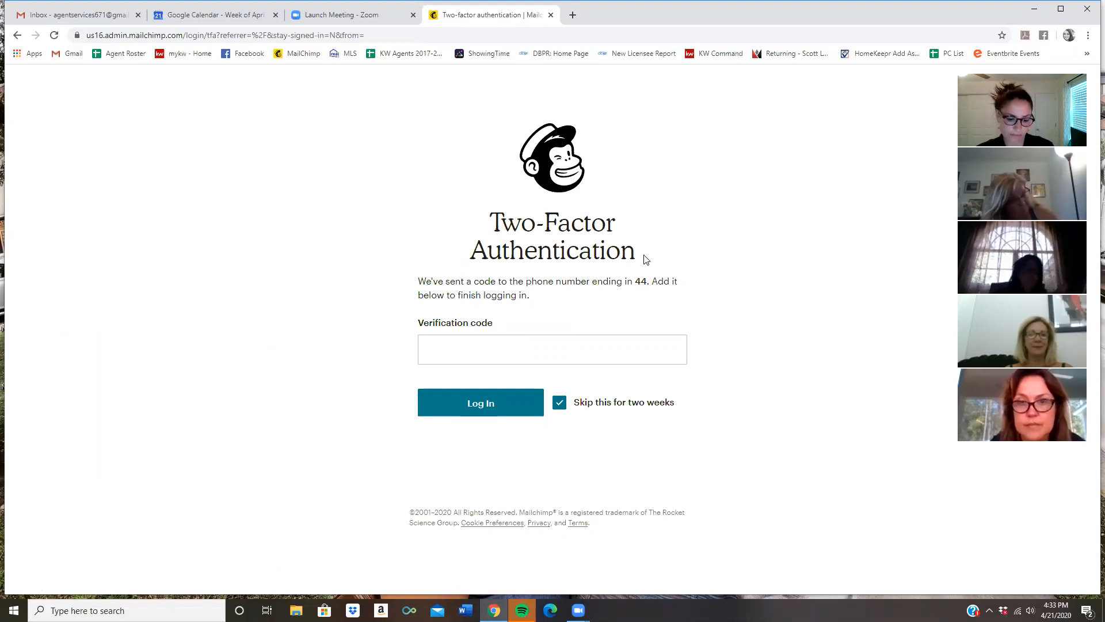
left_click(510, 337)
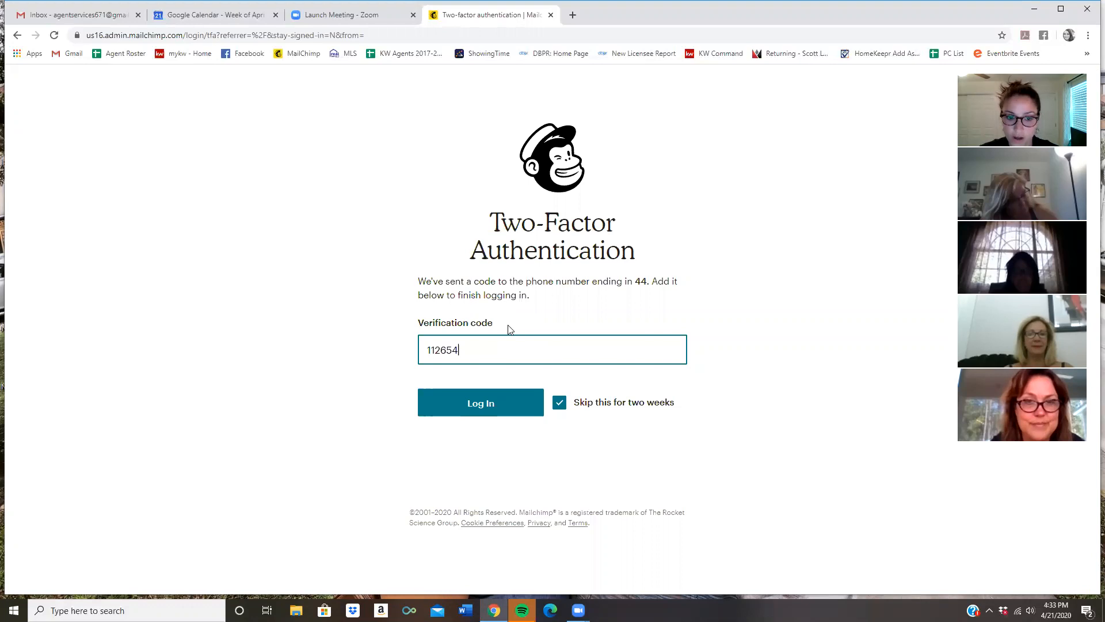
left_click(486, 403)
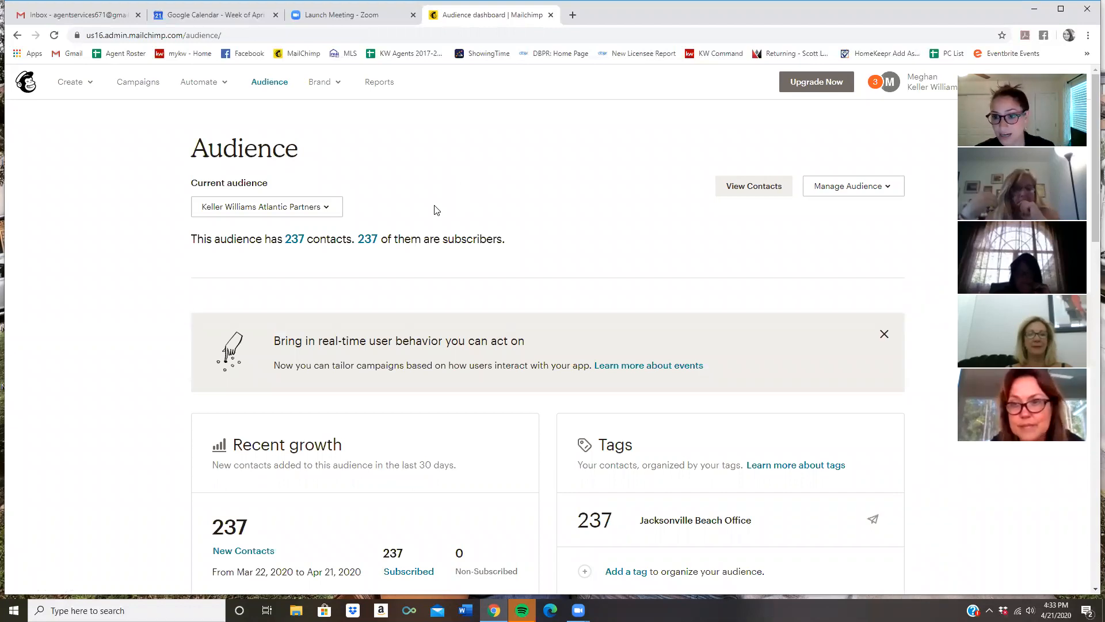
- Look through the contact list of the Keller Williams Atlantic Partners audience
left_click(754, 189)
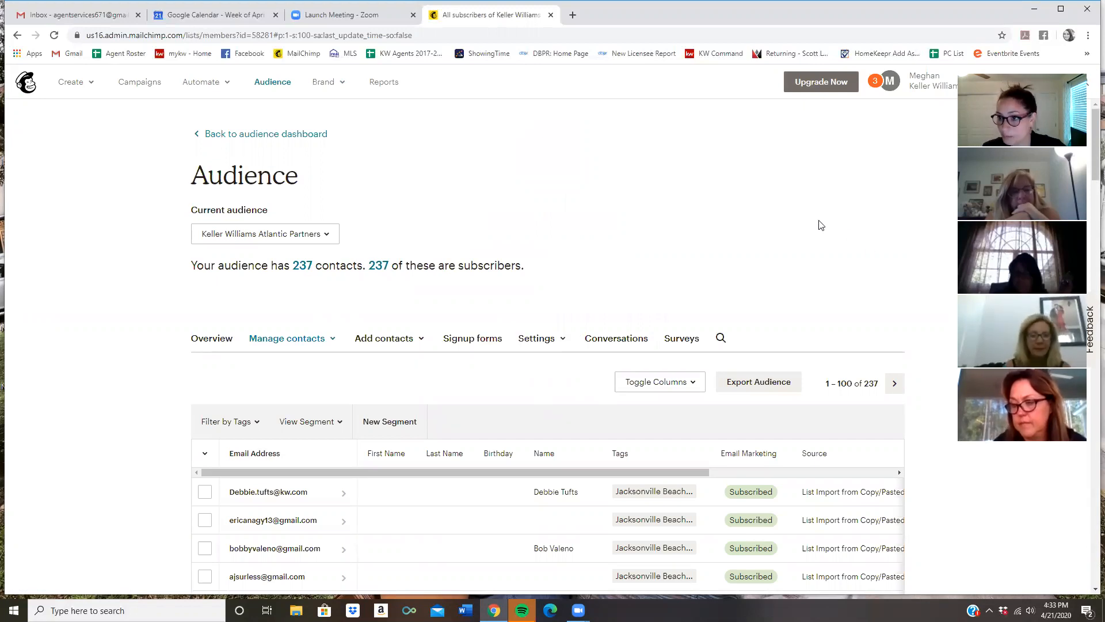
scroll(824, 213, "down", 1)
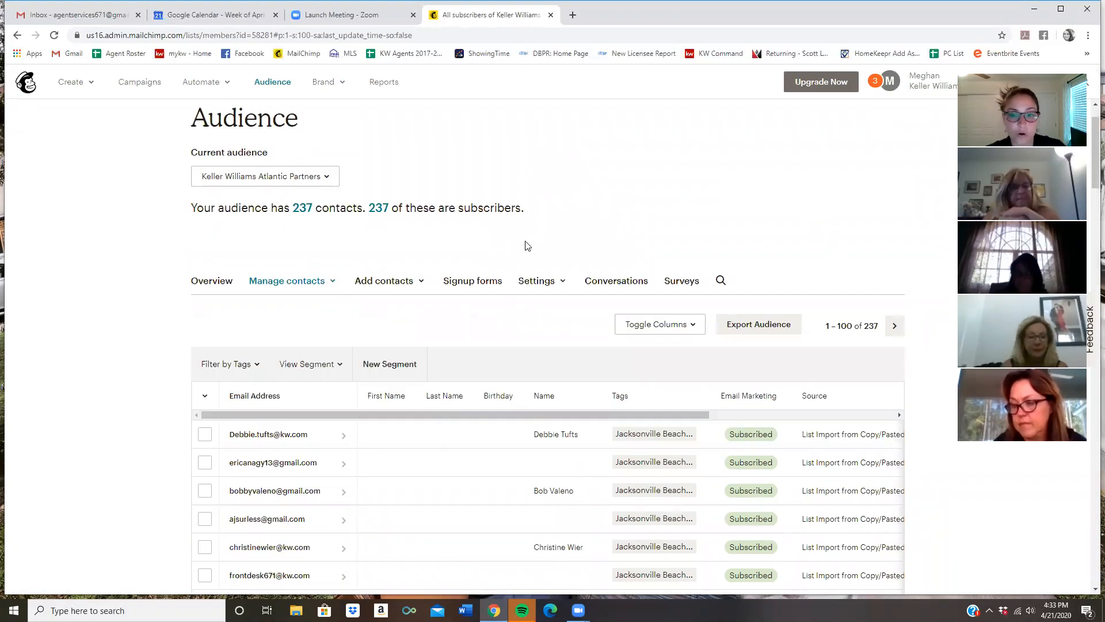
scroll(449, 237, "up", 1)
scroll(784, 203, "down", 12)
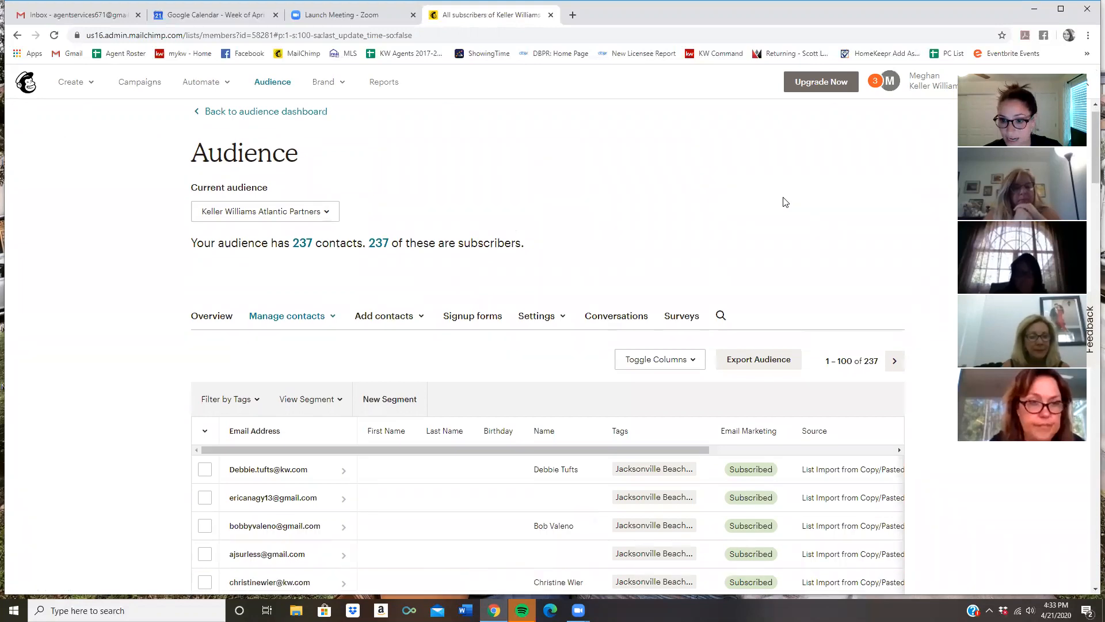
scroll(192, 310, "down", 10)
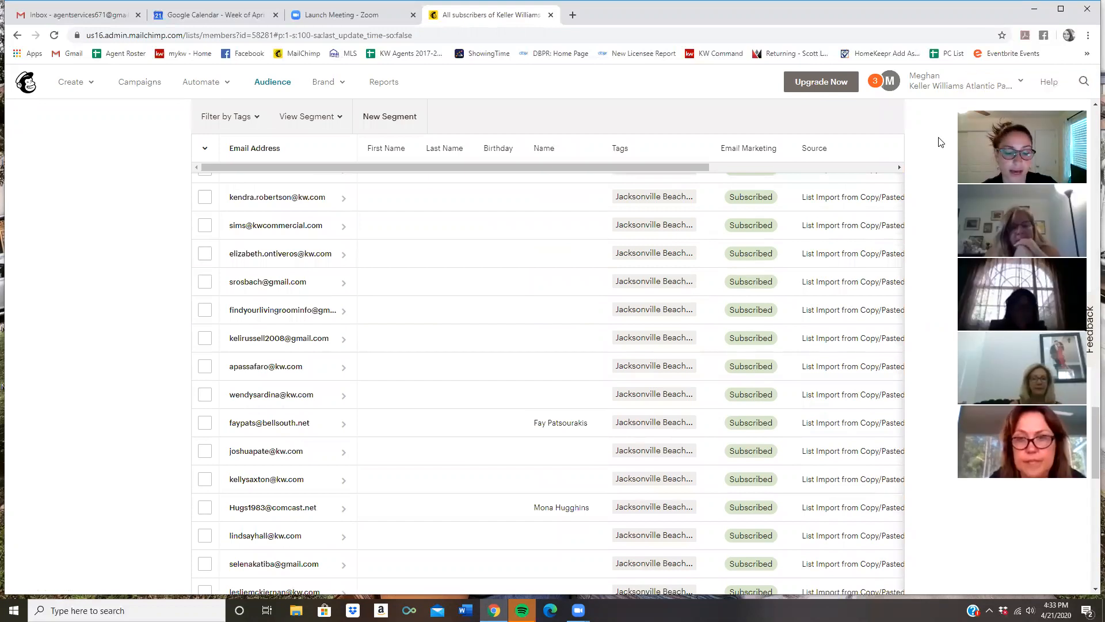
scroll(81, 336, "down", 8)
scroll(81, 335, "up", 12)
scroll(94, 334, "up", 10)
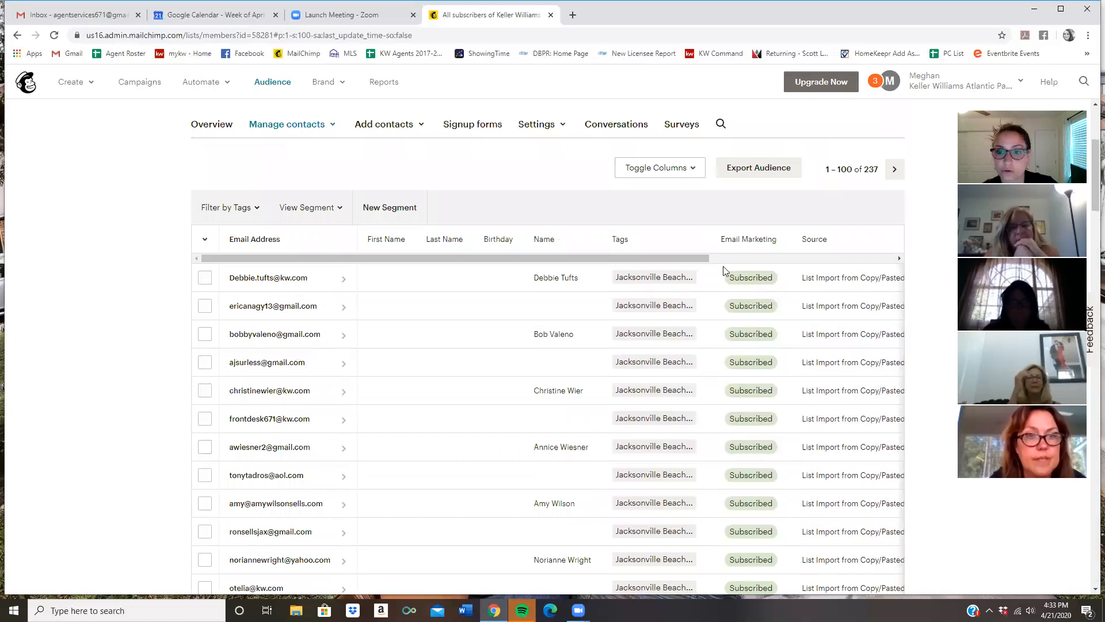
- Review the contact management options available for the audience, from archived contacts to the data management tool
left_click(304, 124)
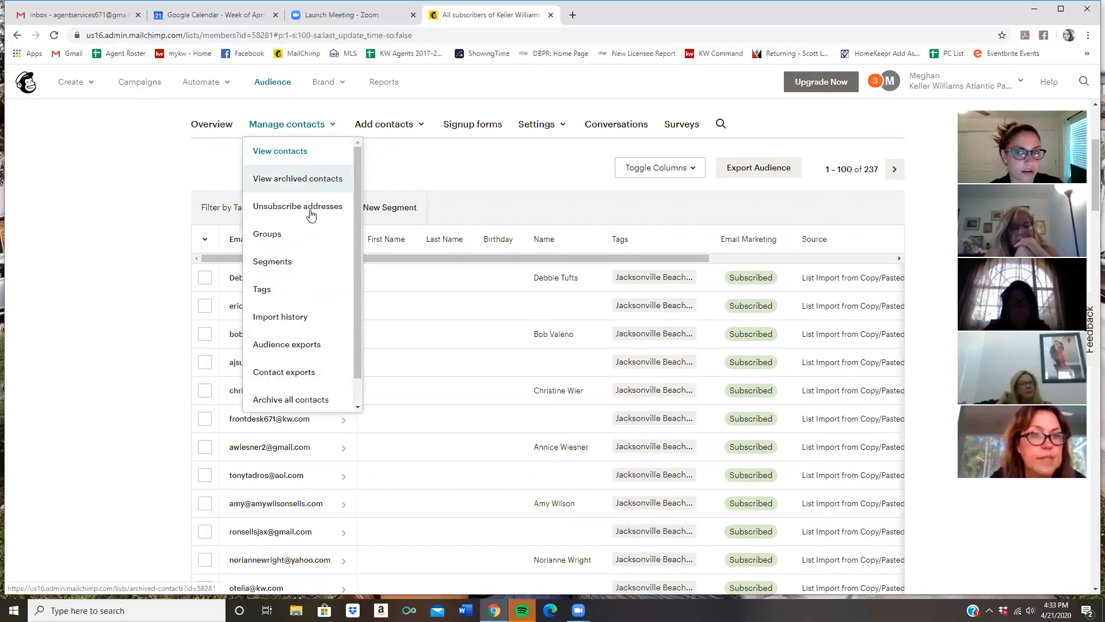
scroll(301, 234, "down", 1)
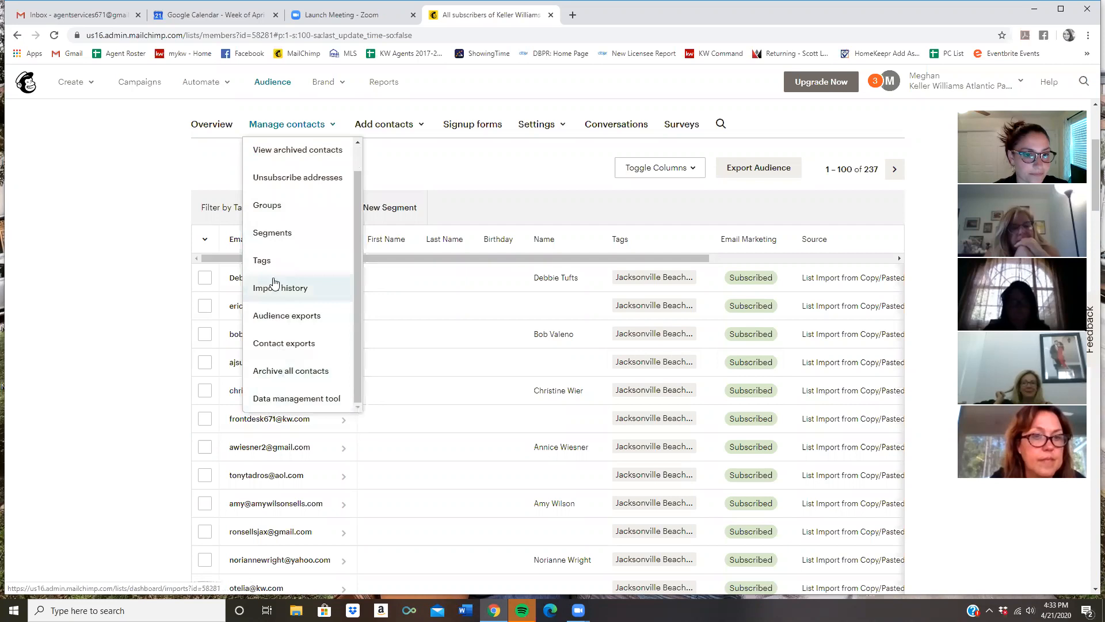
scroll(283, 292, "up", 1)
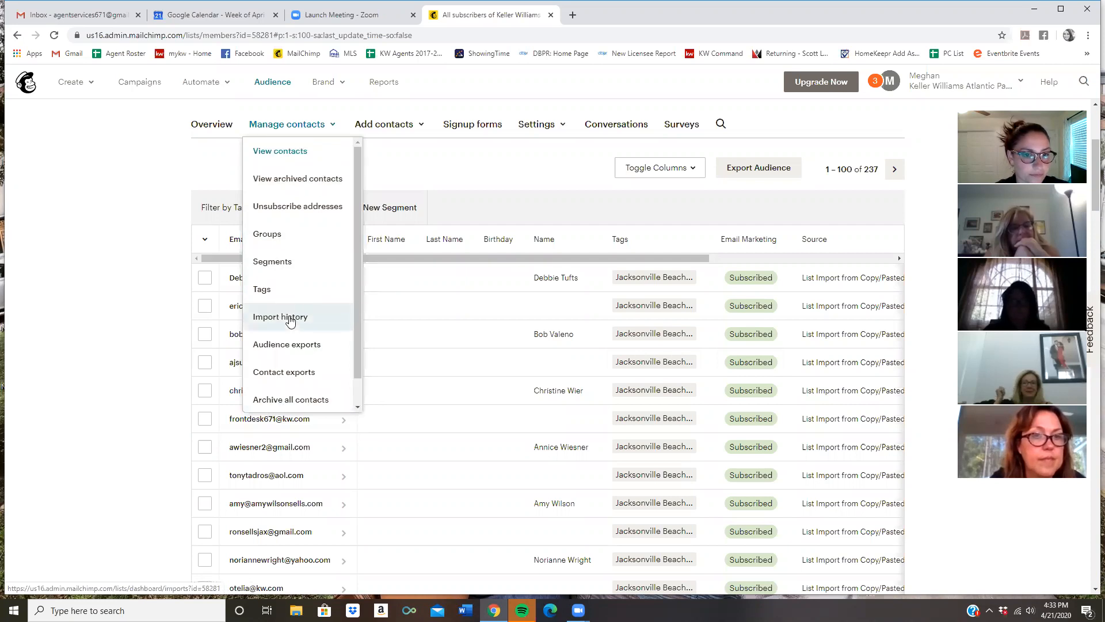
scroll(281, 286, "down", 1)
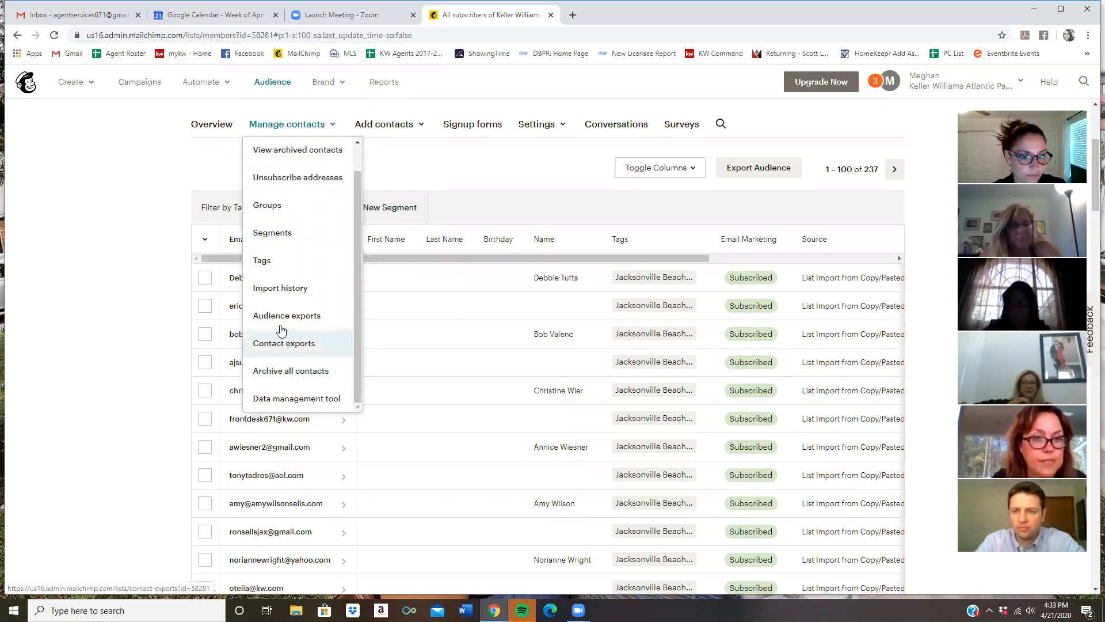
scroll(285, 349, "down", 3)
scroll(291, 308, "up", 3)
scroll(288, 287, "up", 1)
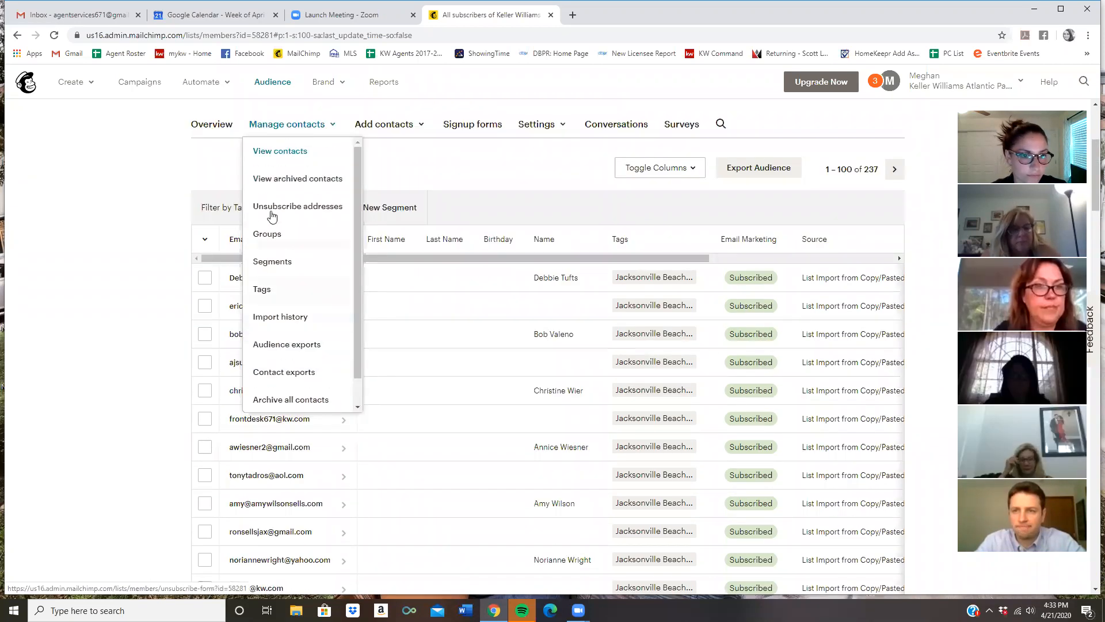
scroll(296, 267, "up", 1)
- Start a contact import with copy/paste from file as the source, and exit the import
left_click(386, 186)
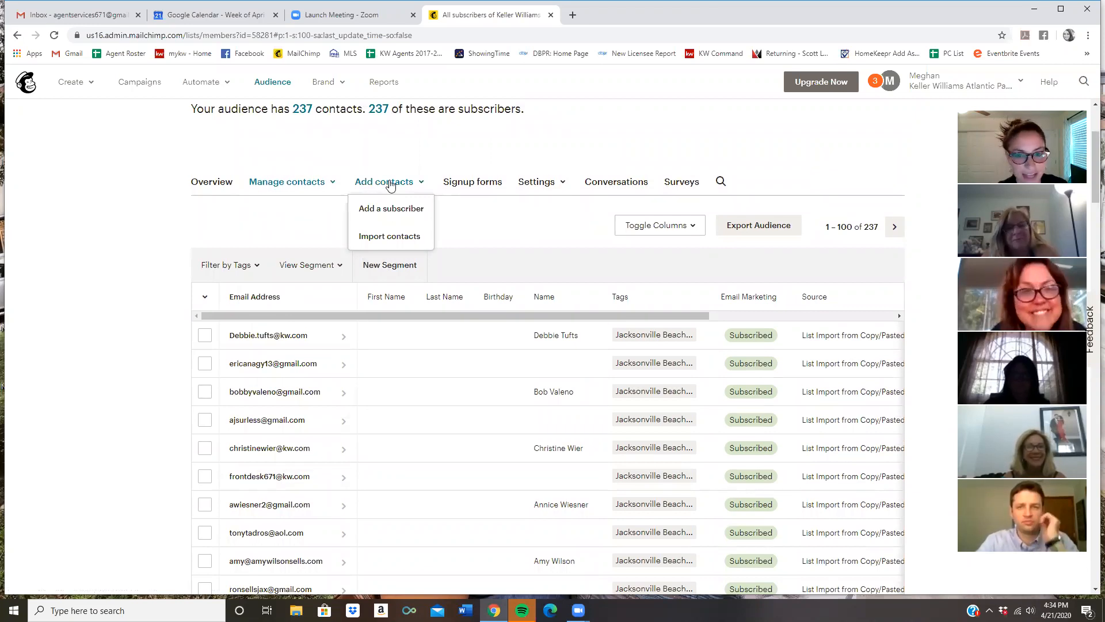
left_click(393, 238)
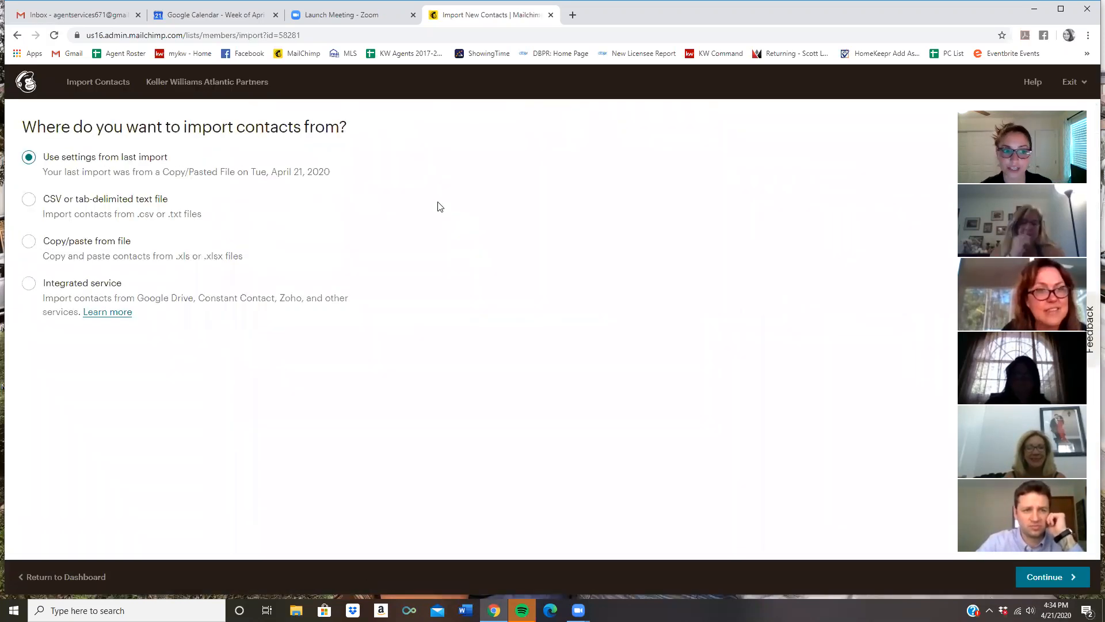
left_click(128, 241)
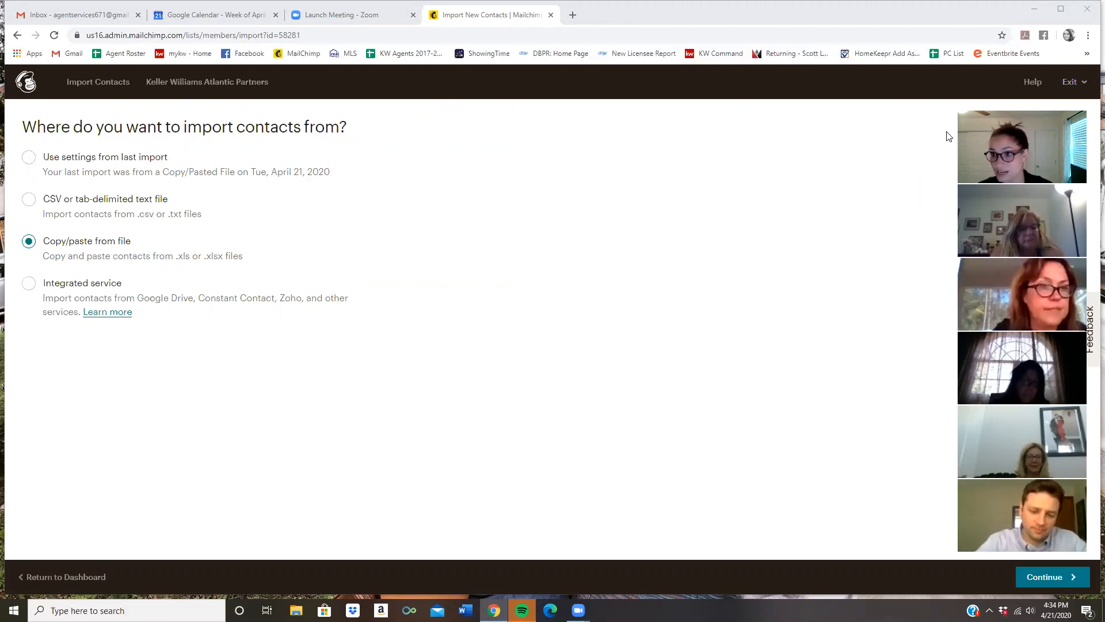
left_click(1077, 81)
left_click(1054, 104)
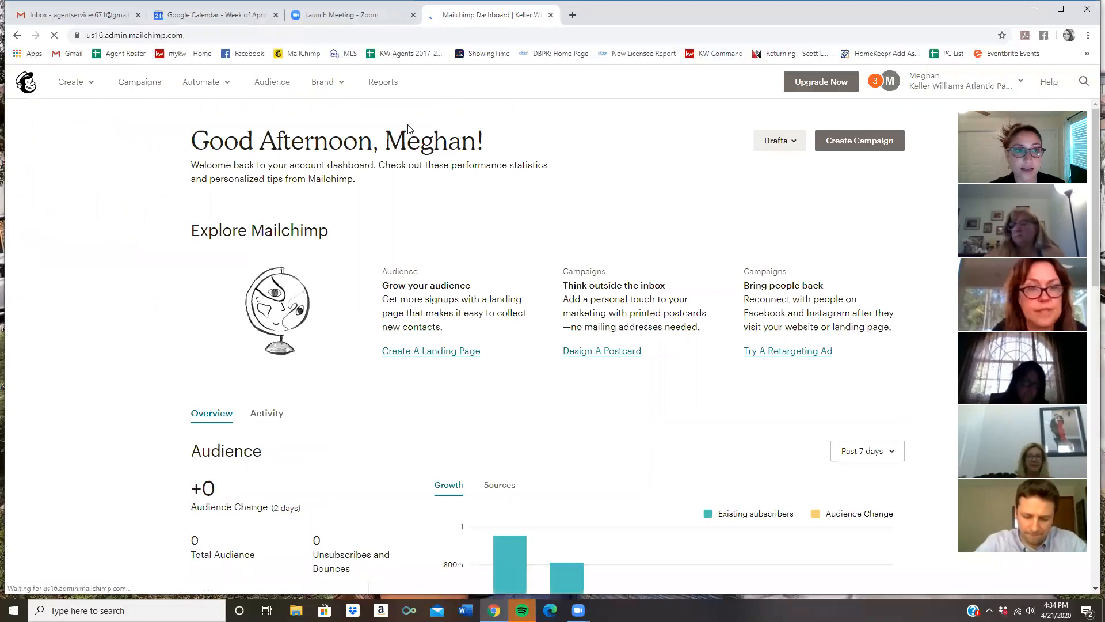
- Go to the brand's saved email templates and start creating a new template
left_click(323, 82)
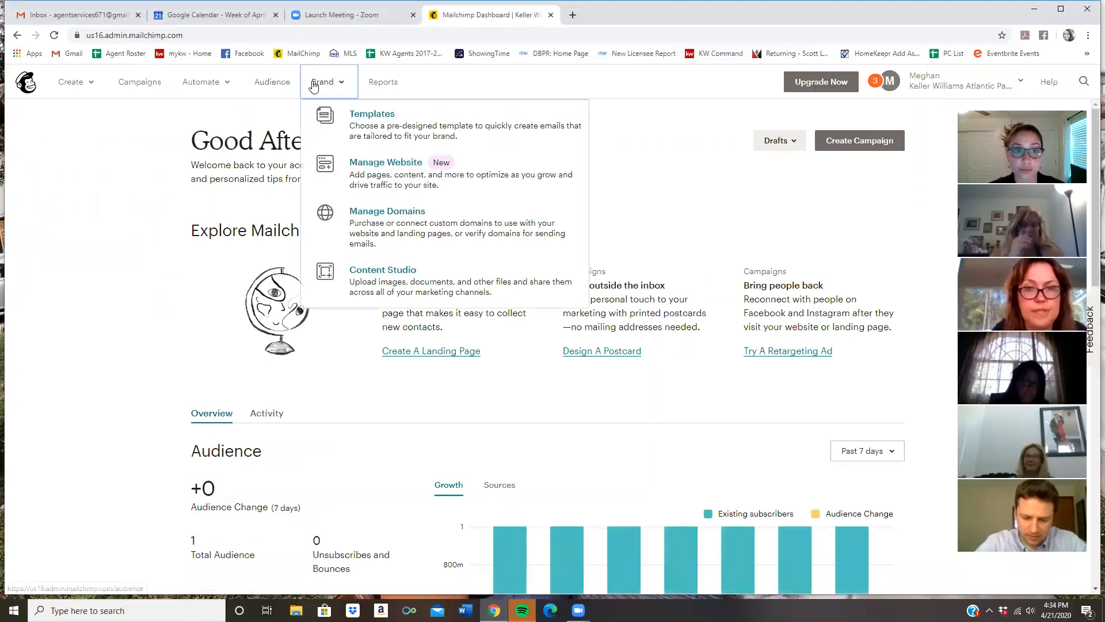
left_click(392, 123)
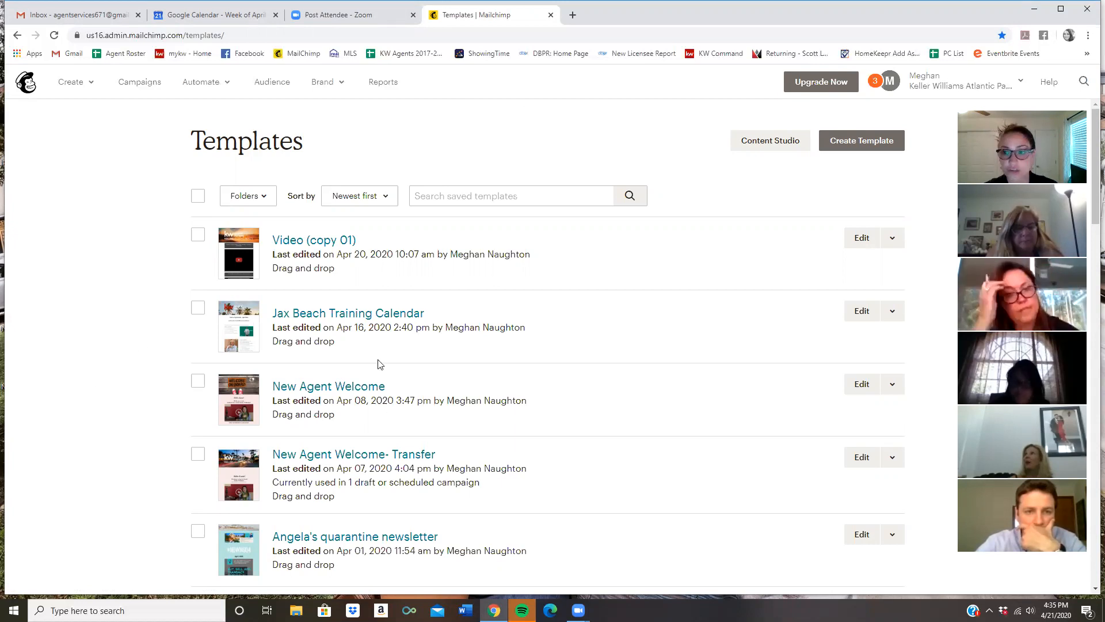
left_click(858, 147)
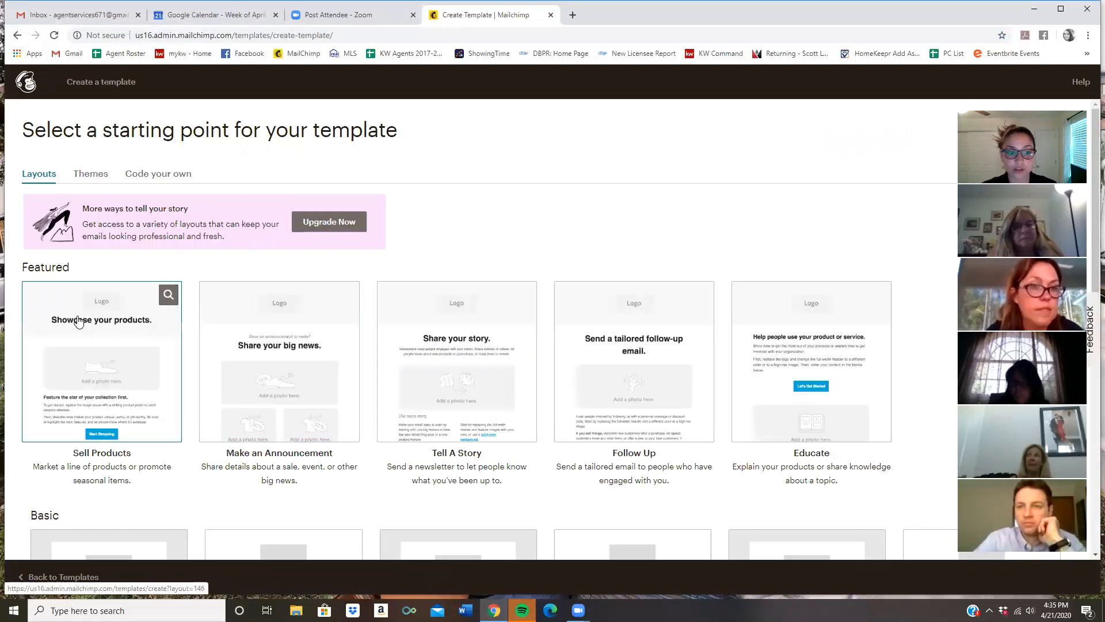
- Compare the featured and basic layouts and choose the basic 1 Column layout for the template
scroll(619, 363, "down", 2)
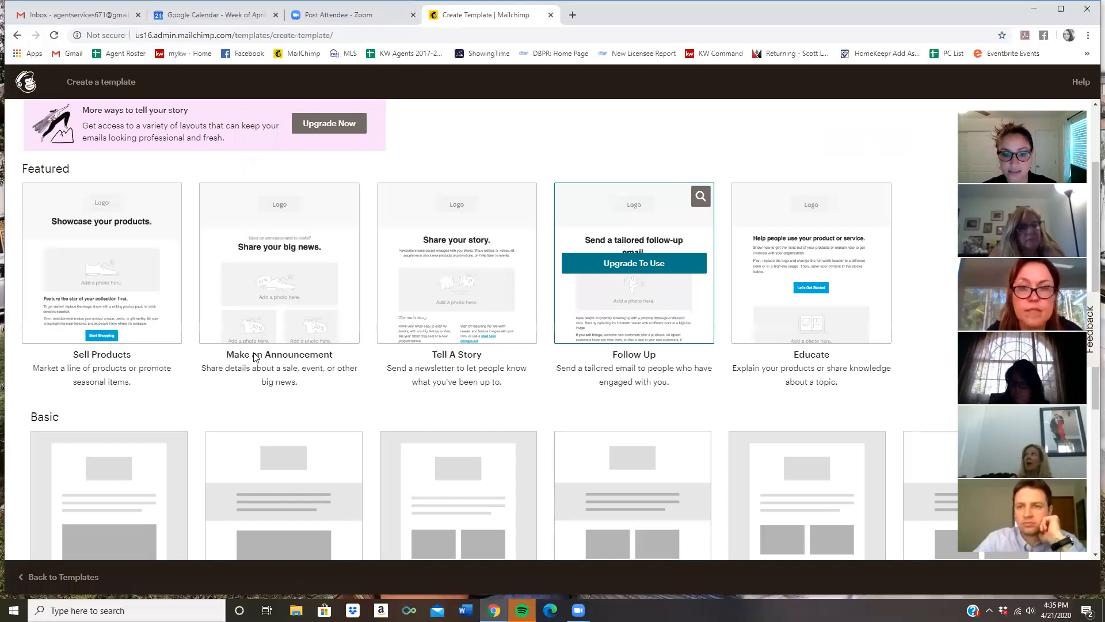
scroll(255, 357, "down", 5)
scroll(642, 349, "up", 4)
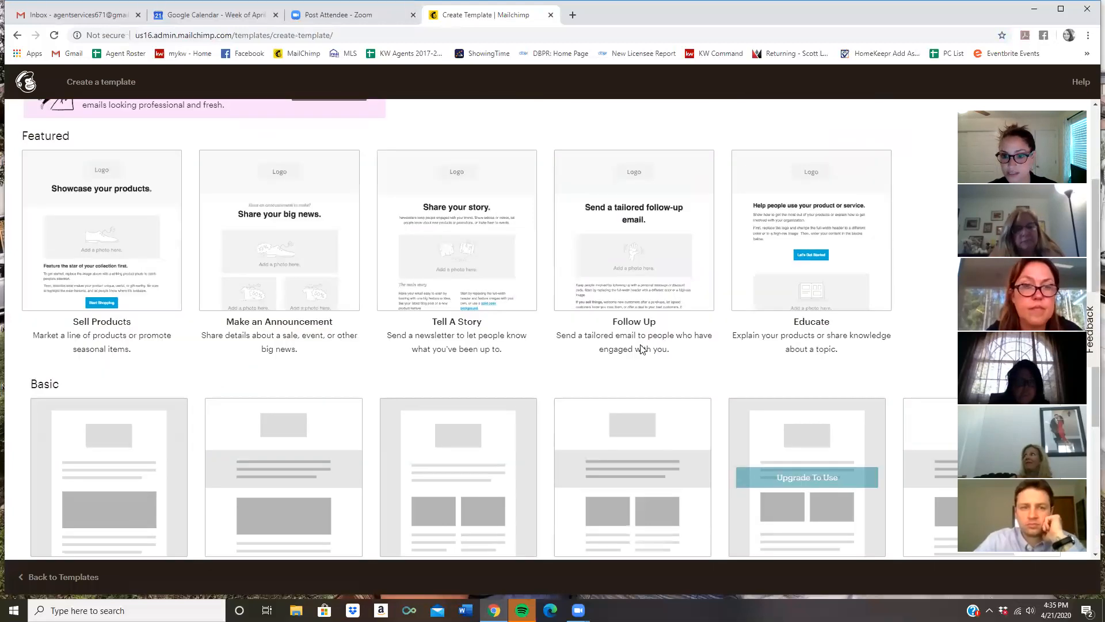
scroll(642, 350, "up", 2)
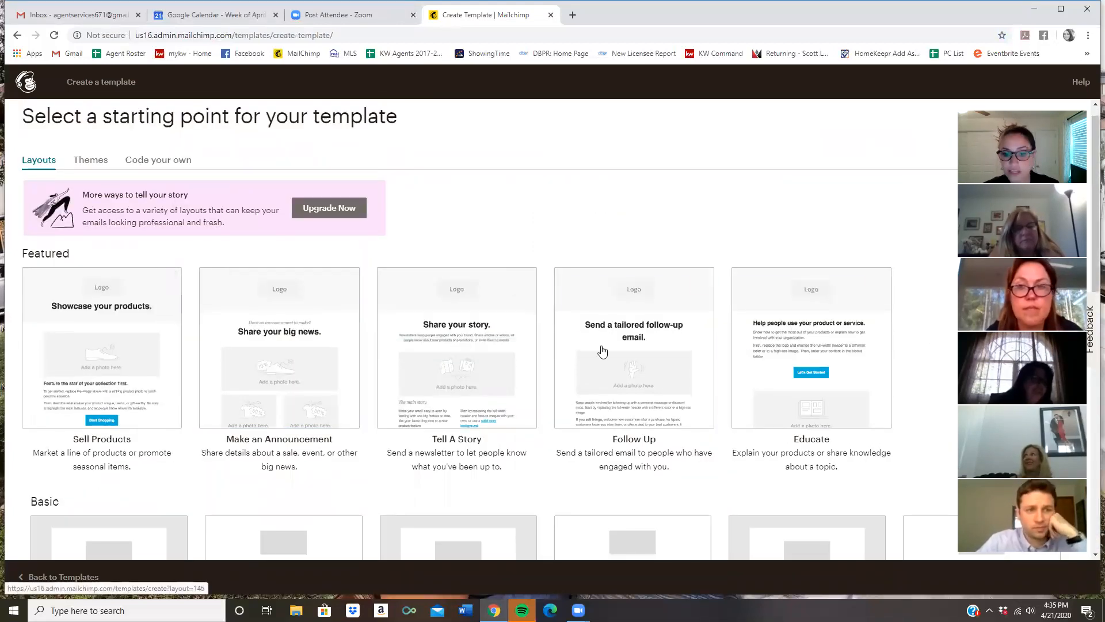
mouse_move(633, 389)
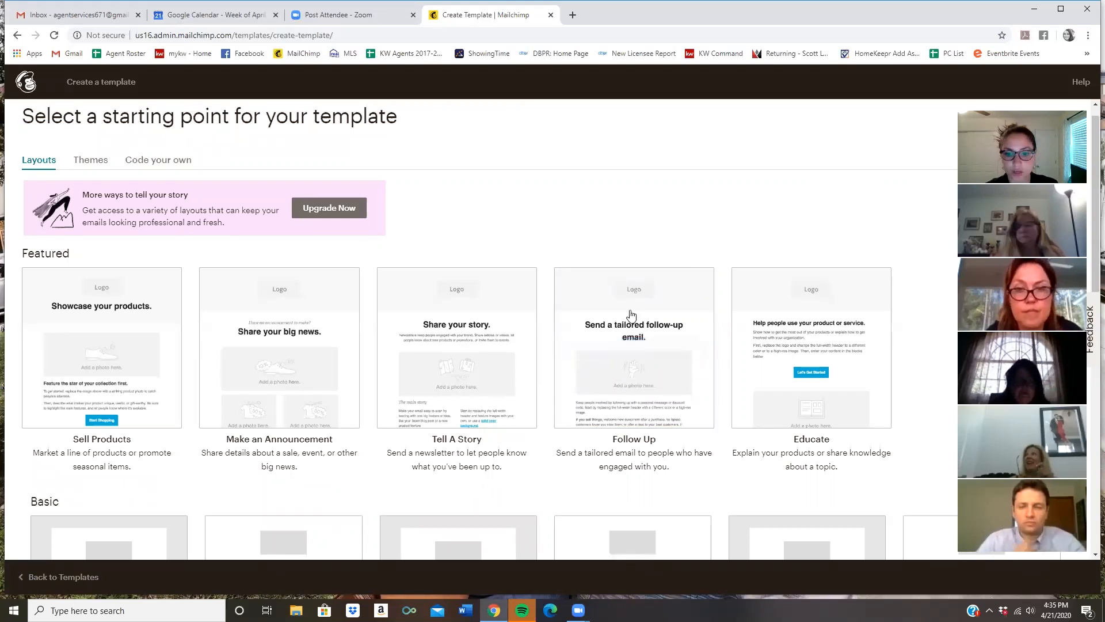
scroll(403, 323, "down", 6)
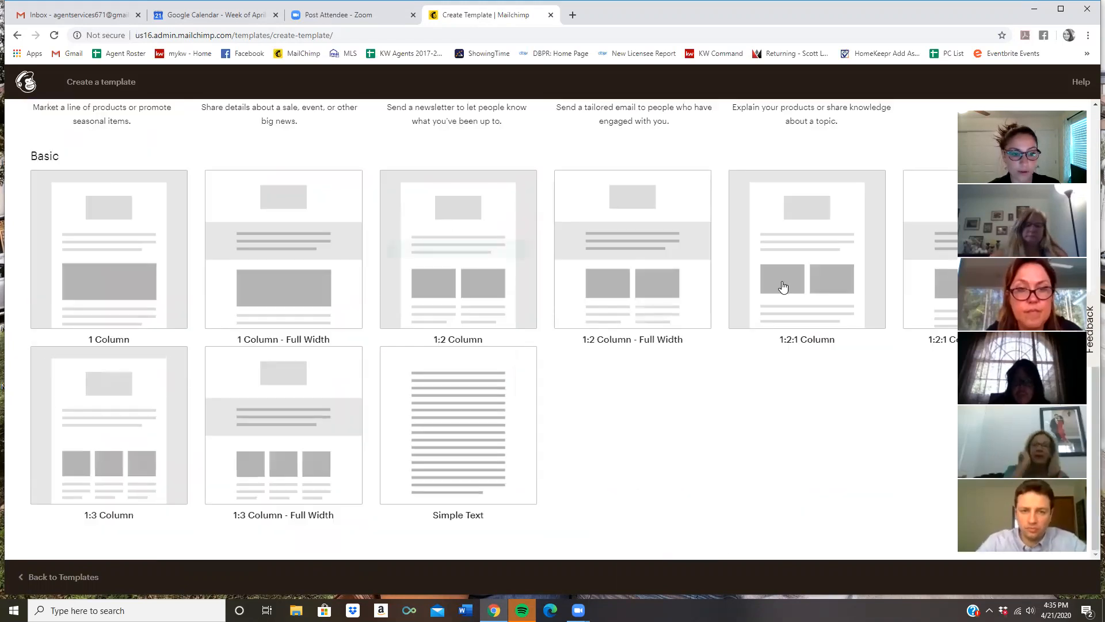
left_click(106, 252)
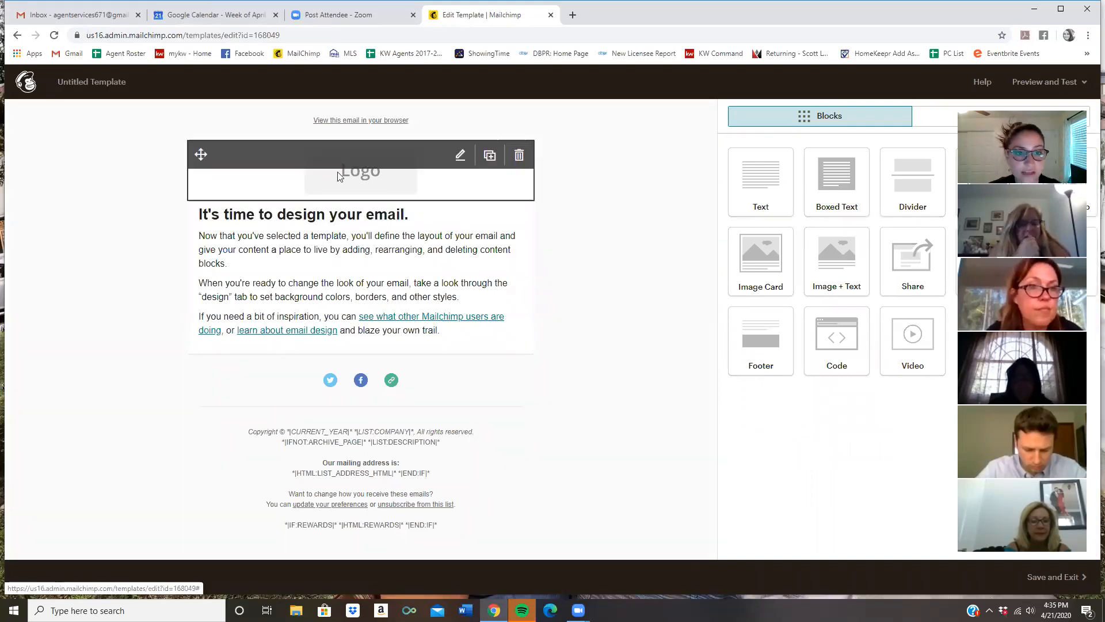
- Add an empty Image block above the logo in the template and save it
mouse_move(387, 176)
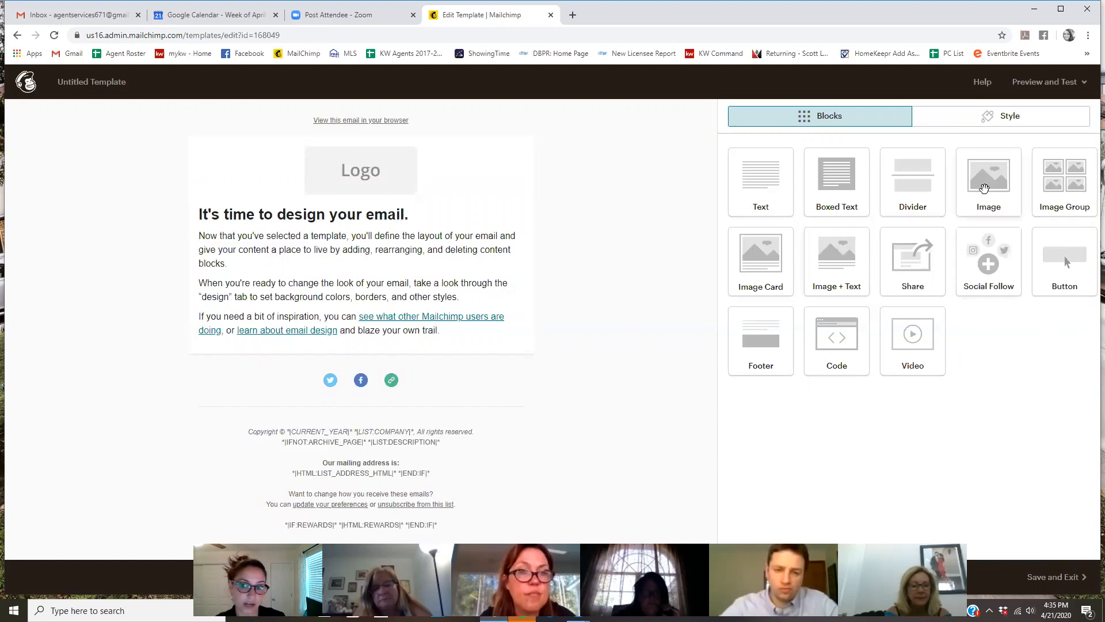
left_click_drag(984, 188, 373, 158)
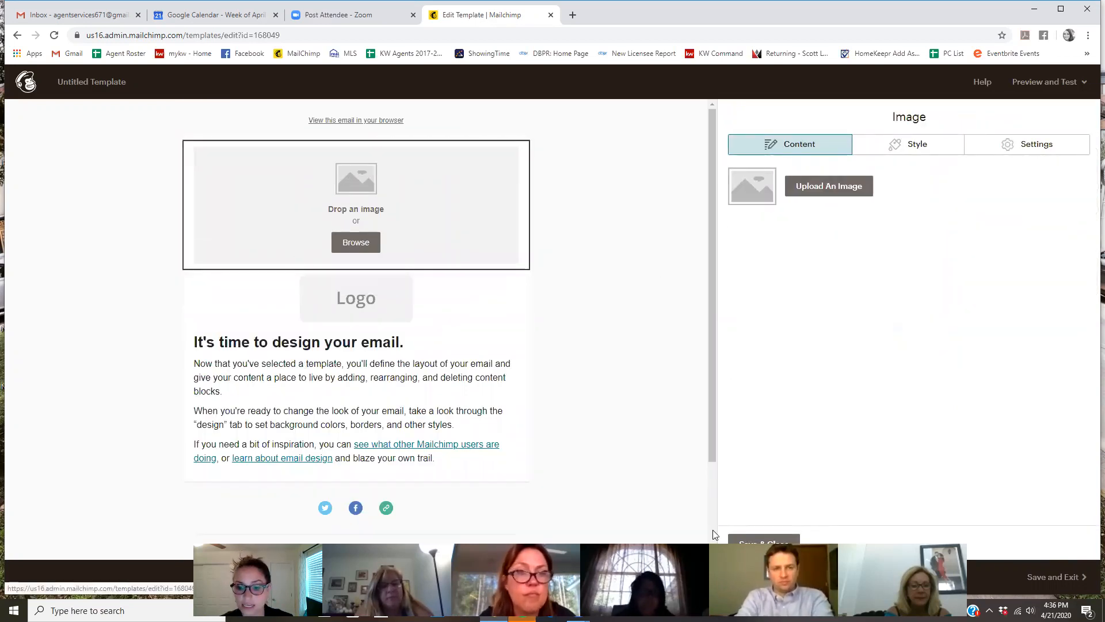
left_click(748, 542)
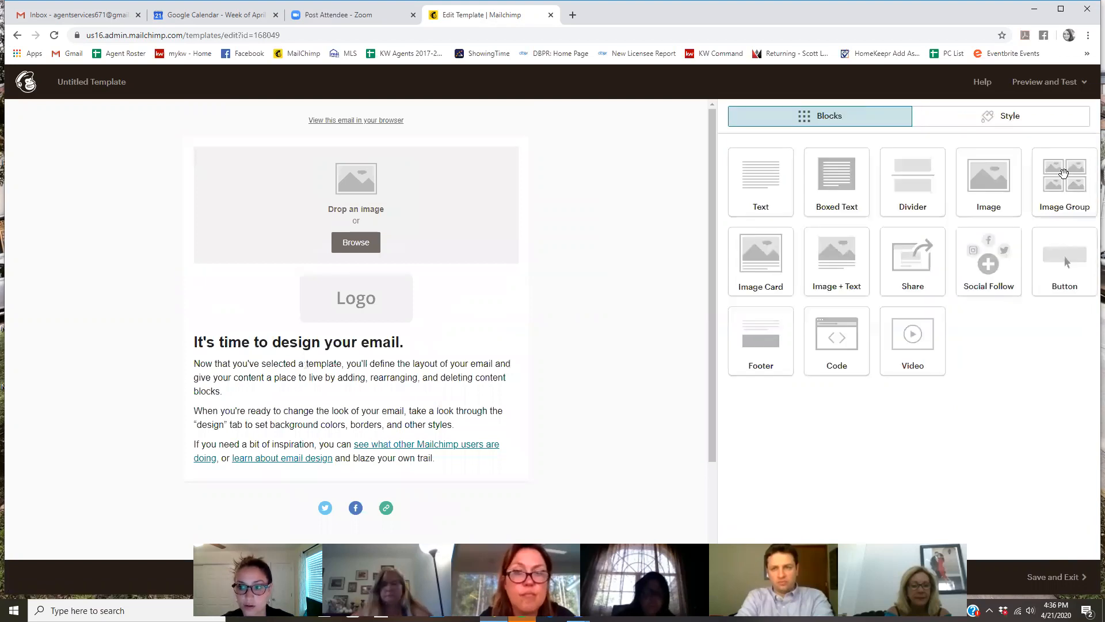
left_click_drag(989, 178, 939, 144)
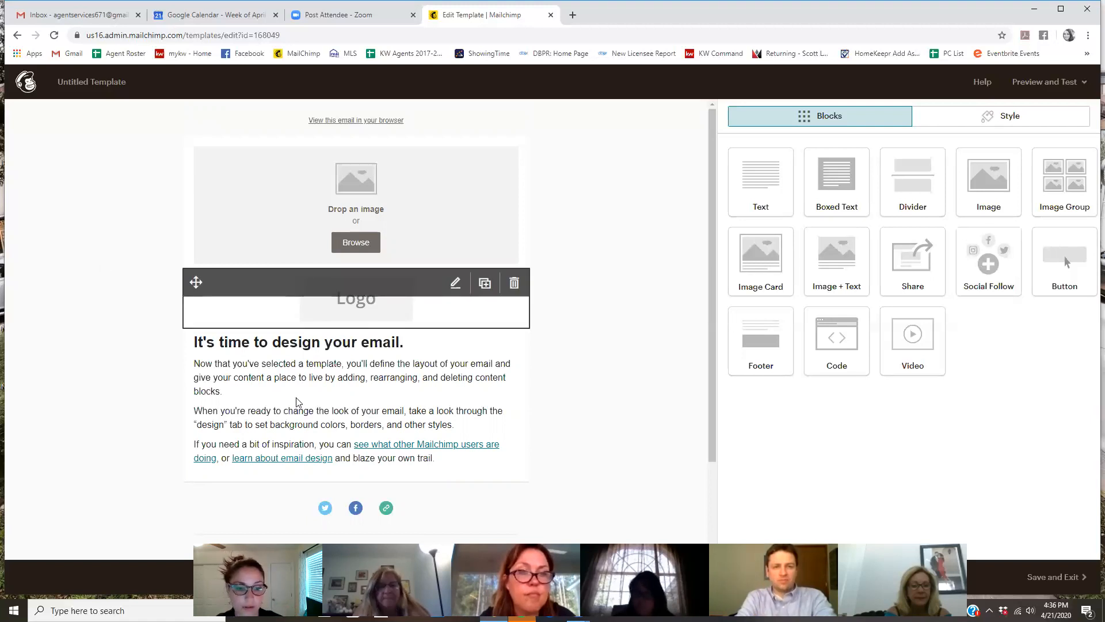
- Delete the "It's time to design your email." text block from the template
left_click(505, 426)
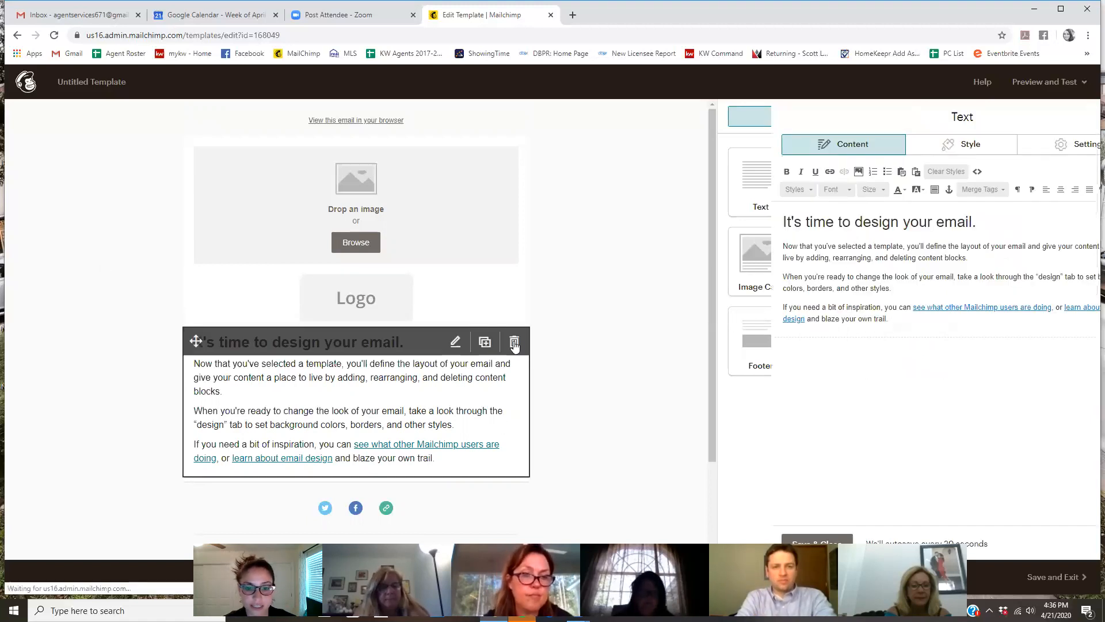
left_click(514, 341)
left_click(418, 377)
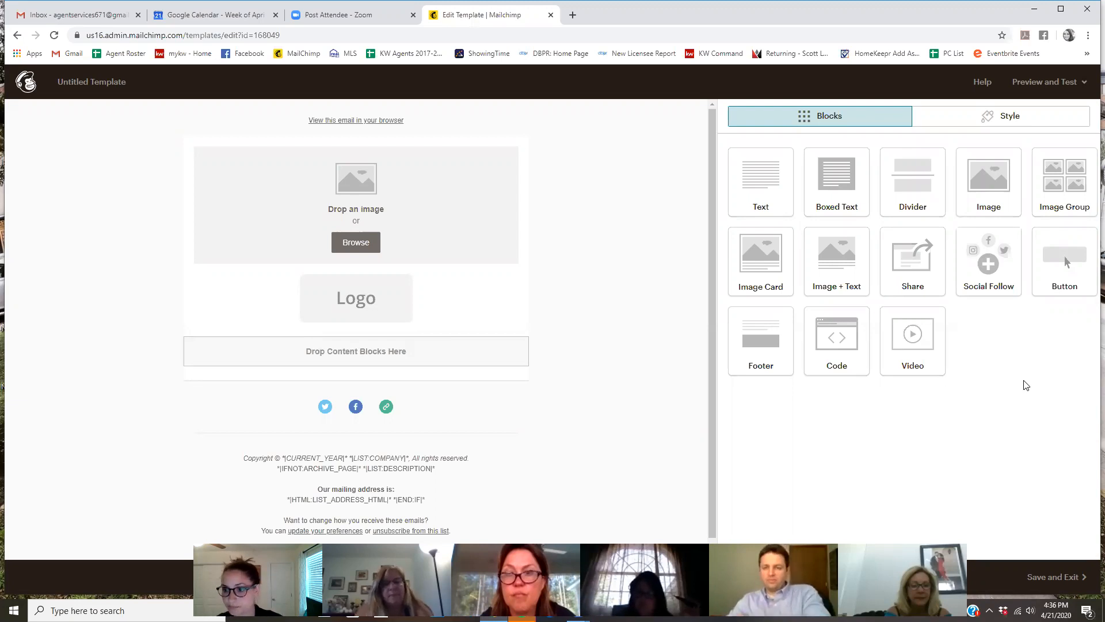
- Add an Image block below the logo and insert the sunset photo from the saved files into the top image block
left_click_drag(984, 185, 300, 348)
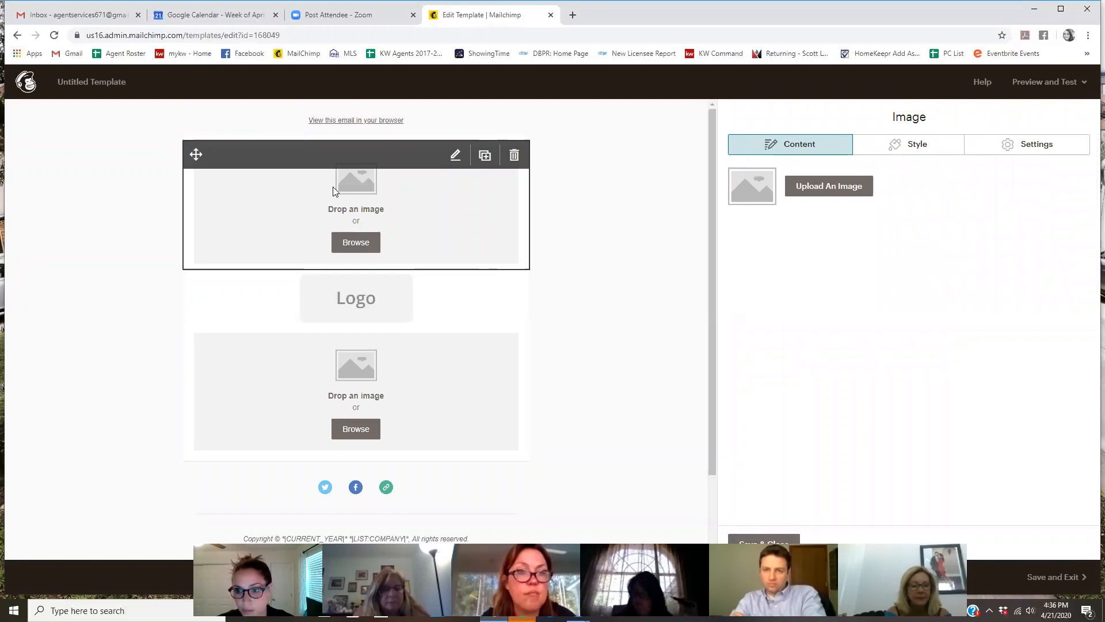
left_click(849, 186)
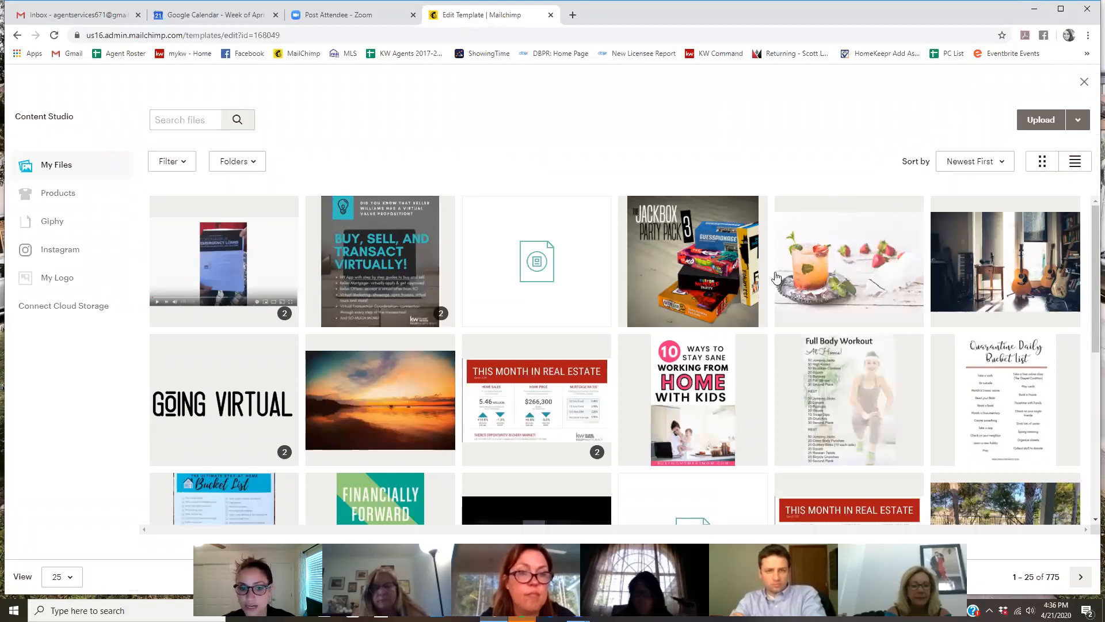
left_click(402, 372)
left_click(1062, 122)
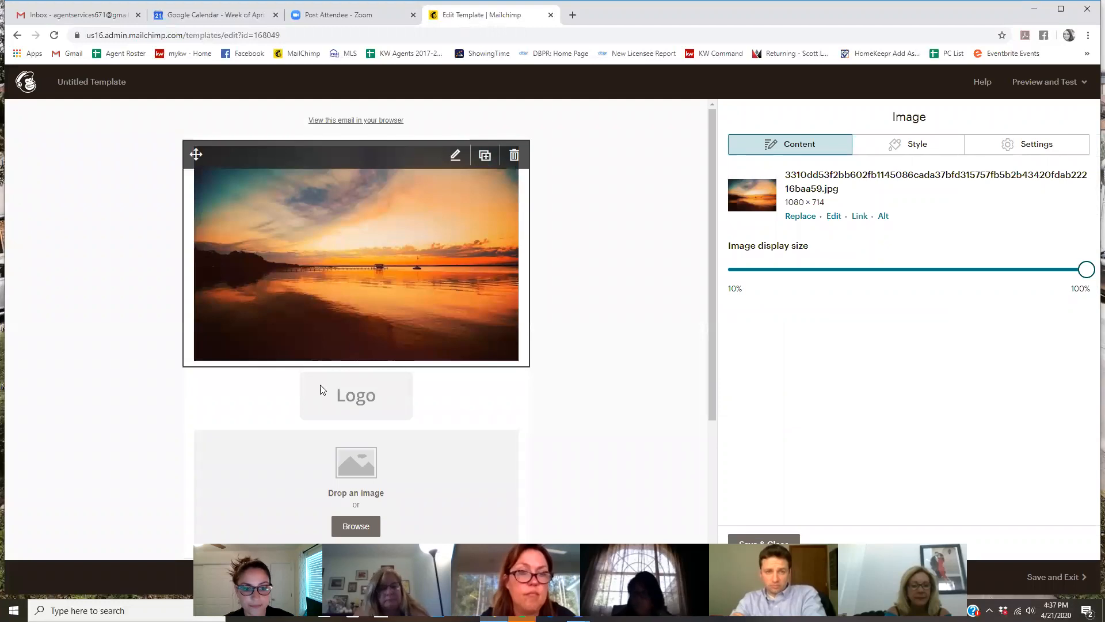
- Start replacing the default logo placeholder and look through the saved files for a replacement image
left_click(345, 394)
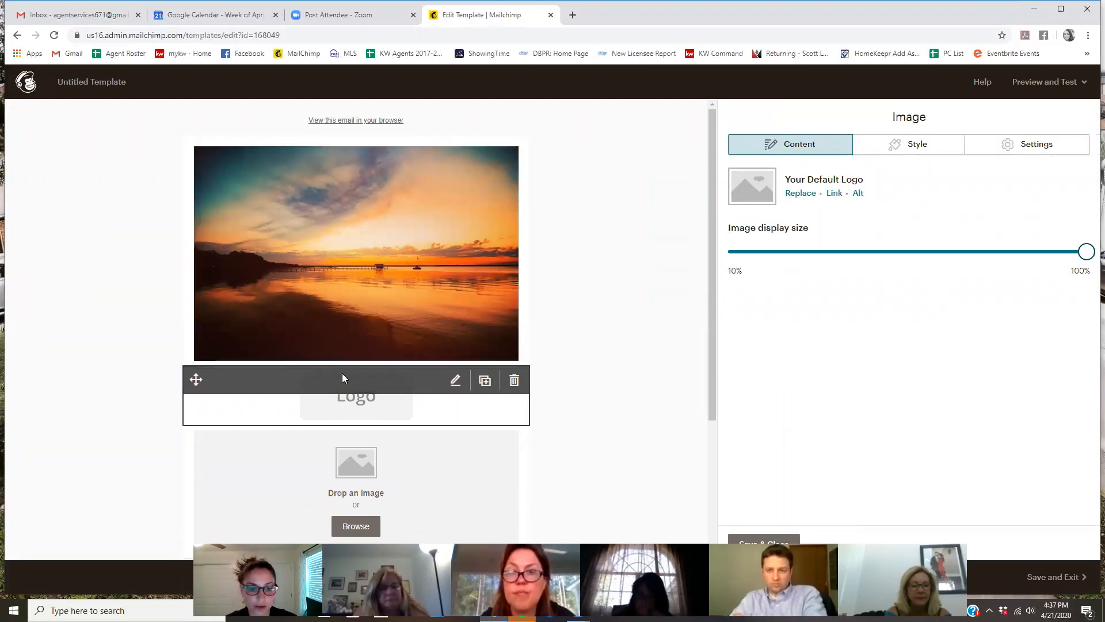
left_click(796, 195)
scroll(806, 277, "down", 6)
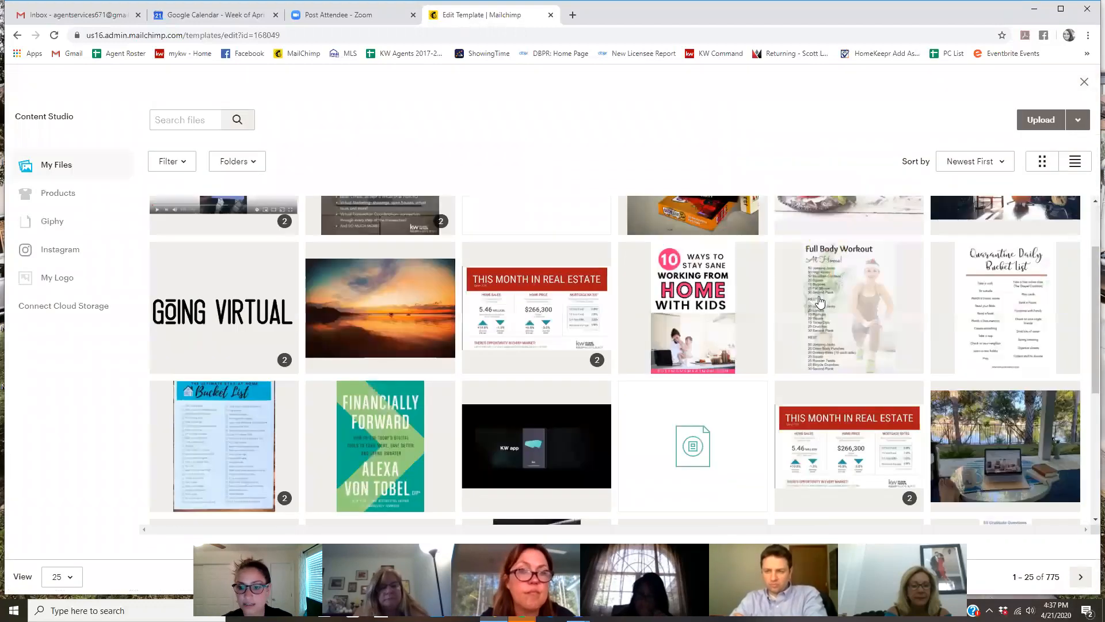
scroll(822, 301, "up", 4)
scroll(997, 177, "up", 2)
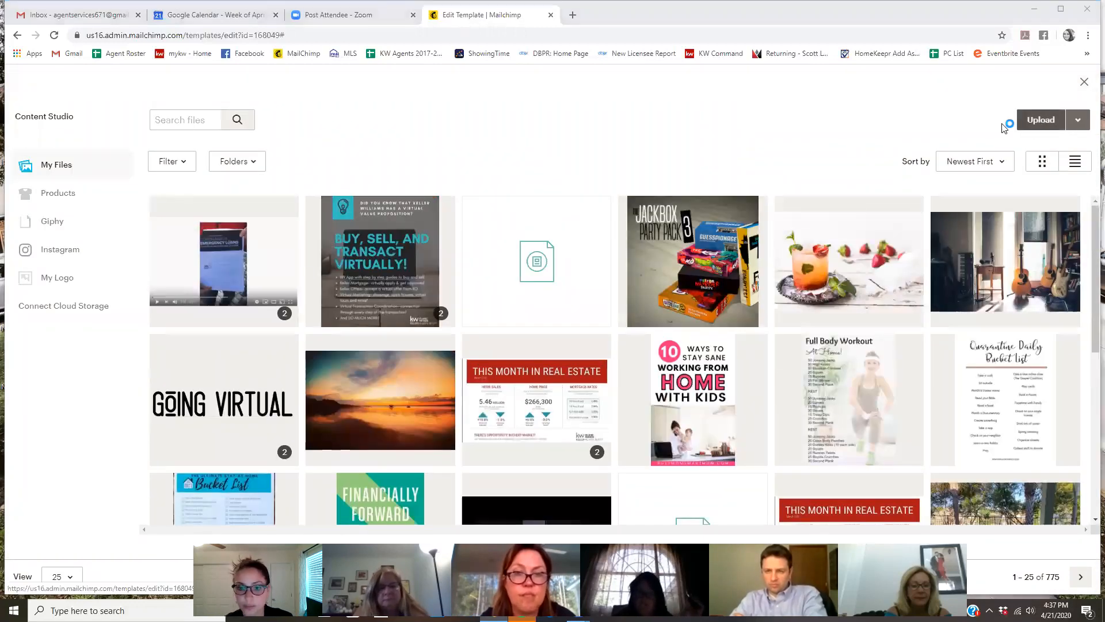
left_click(1030, 126)
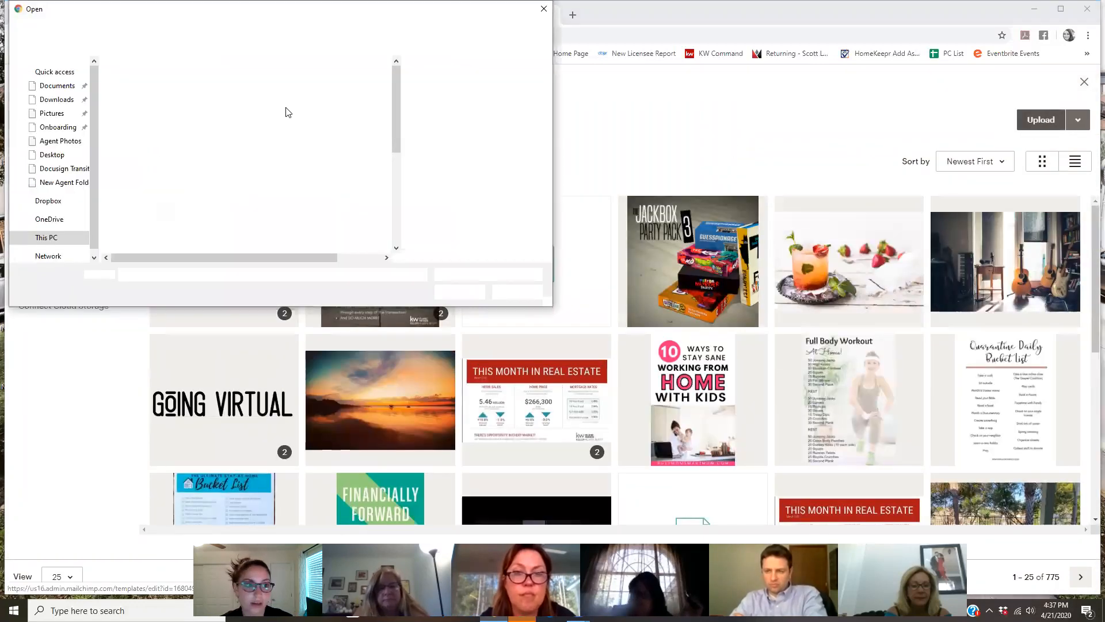
left_click(50, 156)
left_click(149, 103)
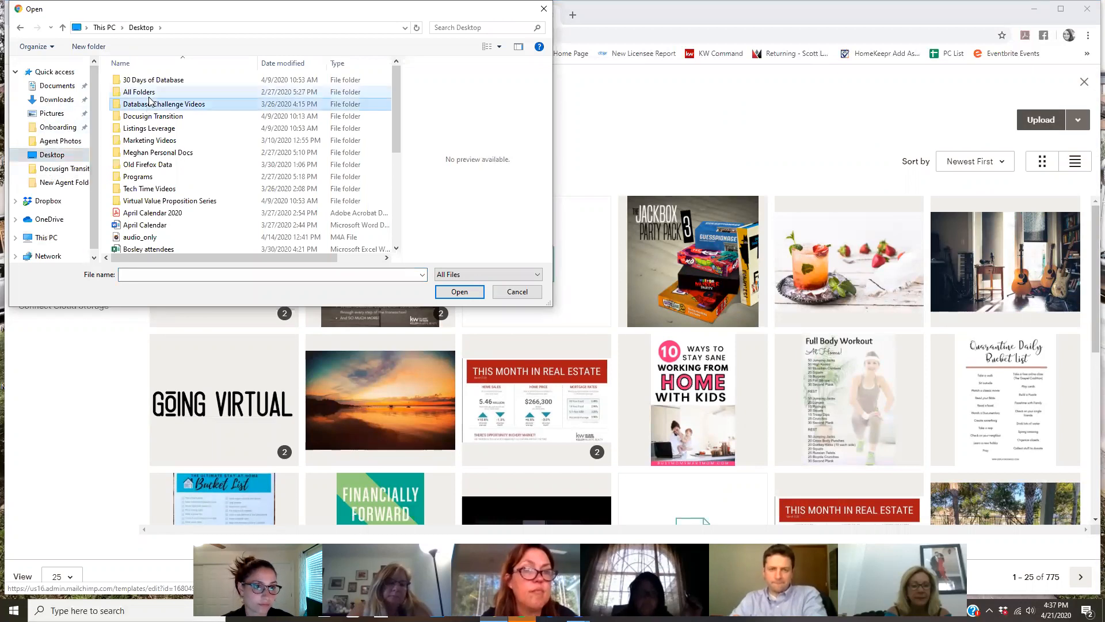
double_click(141, 92)
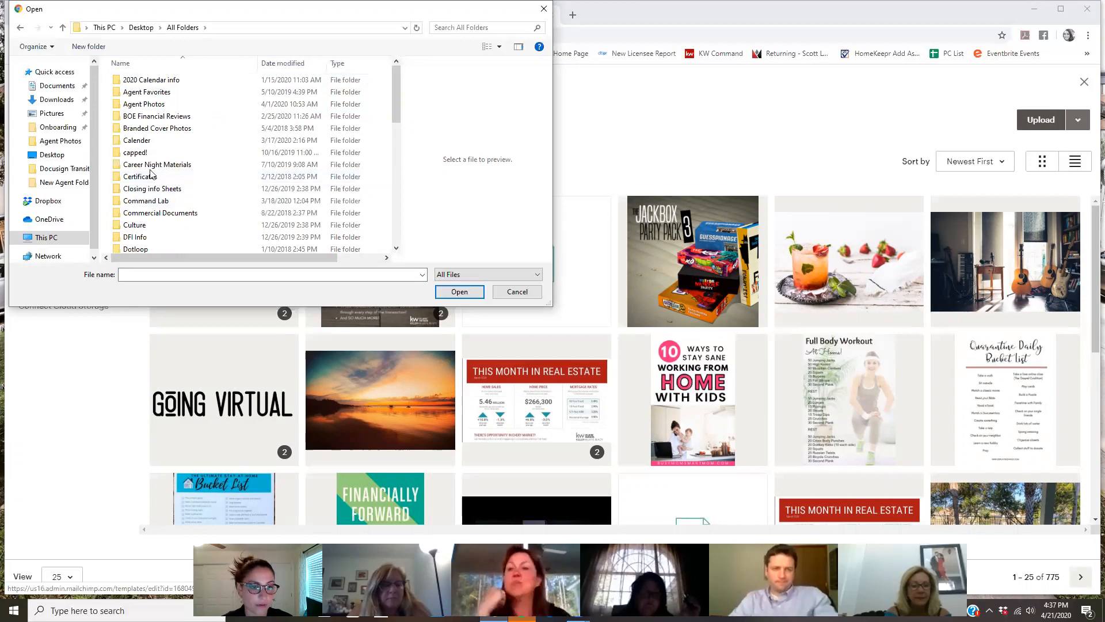
left_click(516, 292)
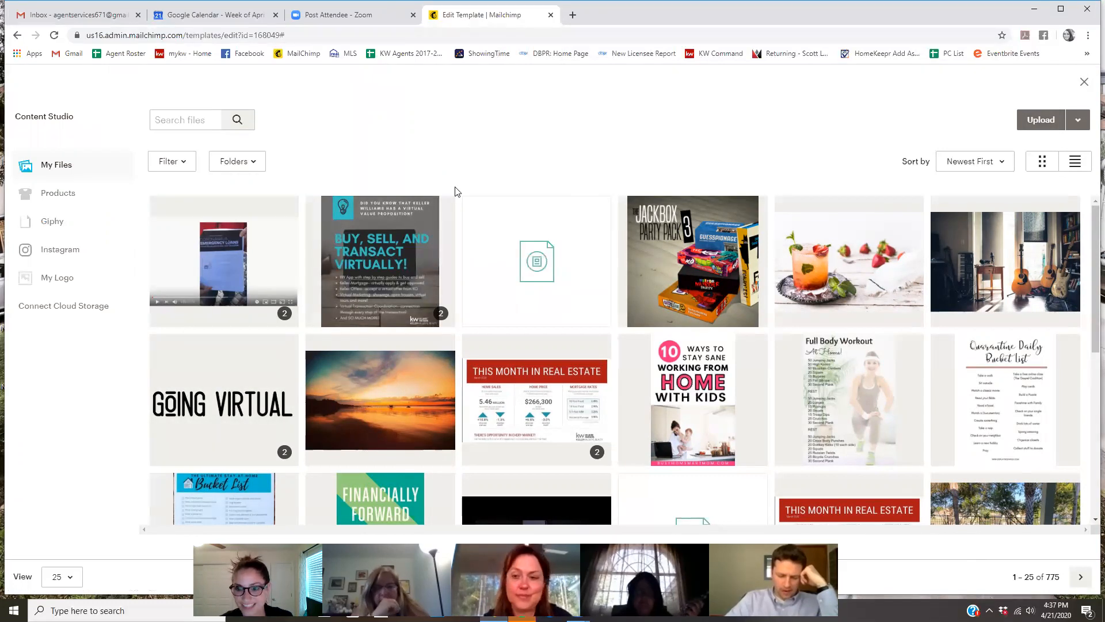
- Upload KellerWilliams_Realty_AtlanticPartners_Logo_GRY from the Logos folder in All Folders and insert it into the logo block
left_click(1046, 123)
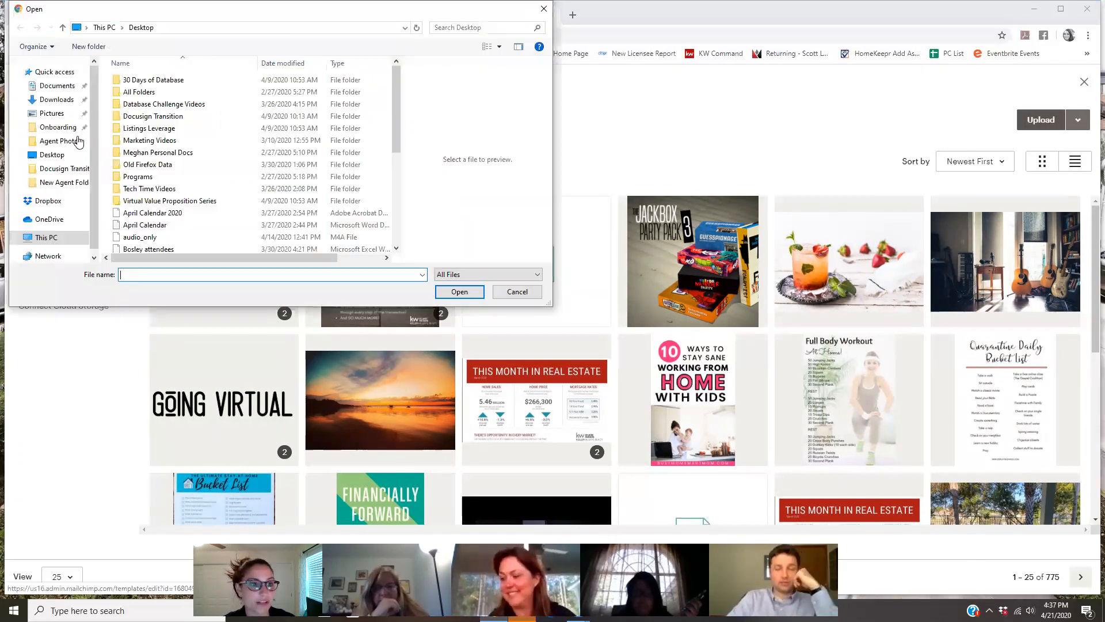
double_click(139, 93)
scroll(158, 188, "down", 4)
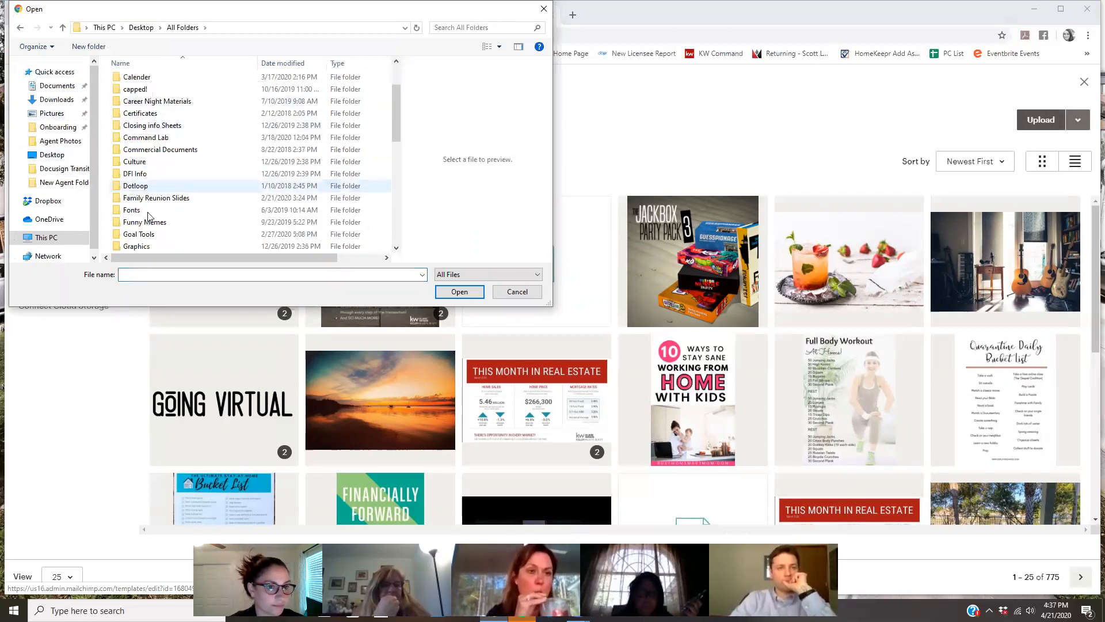
double_click(137, 235)
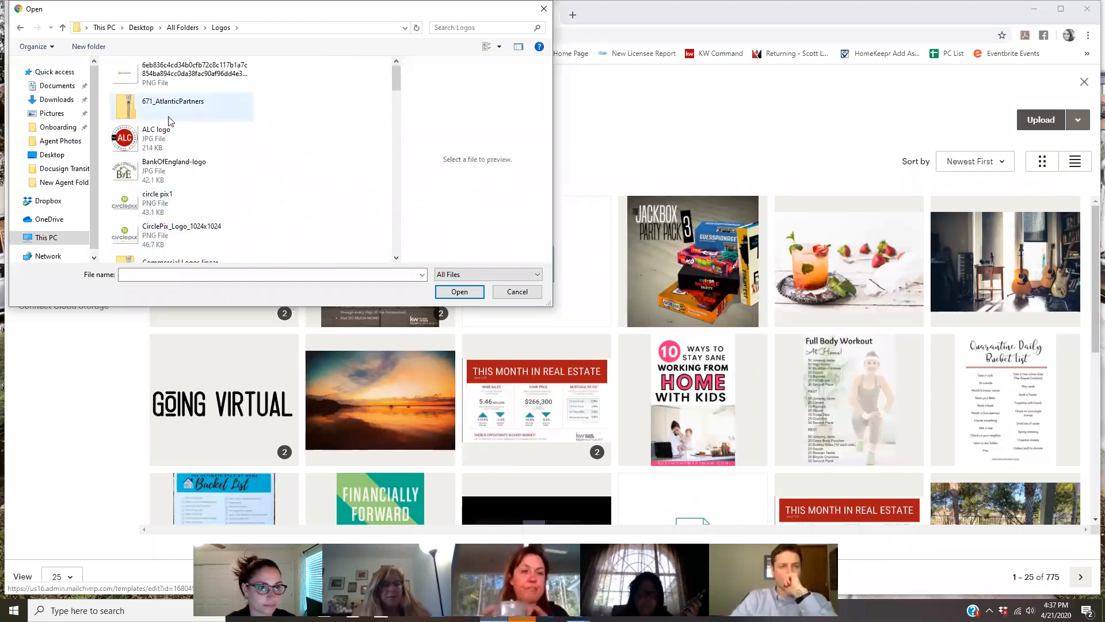
scroll(196, 217, "down", 5)
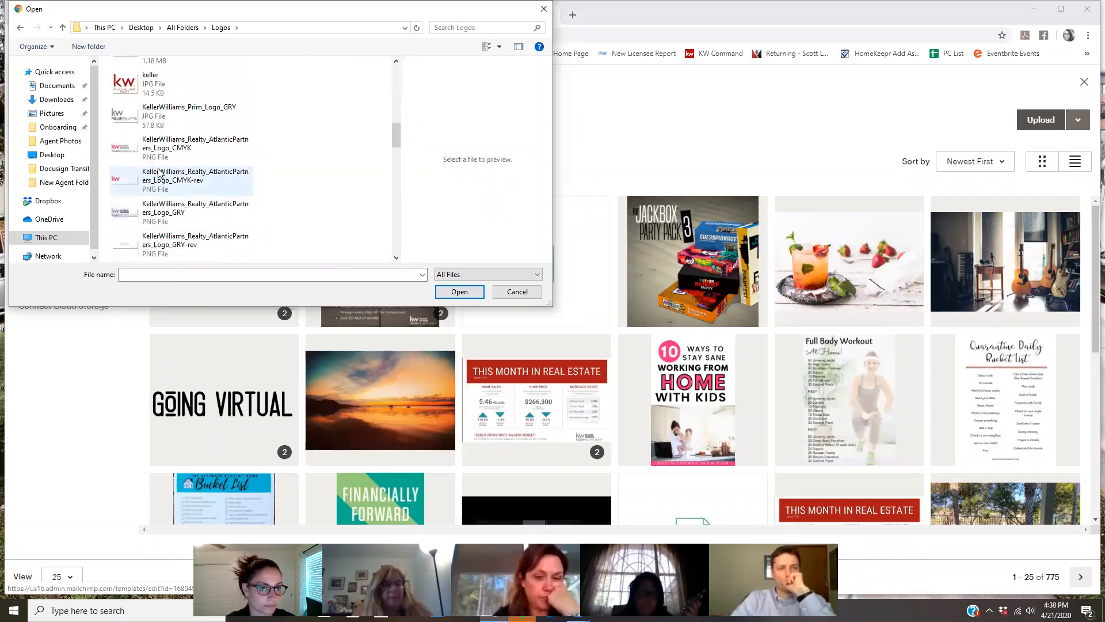
left_click(190, 213)
left_click(446, 294)
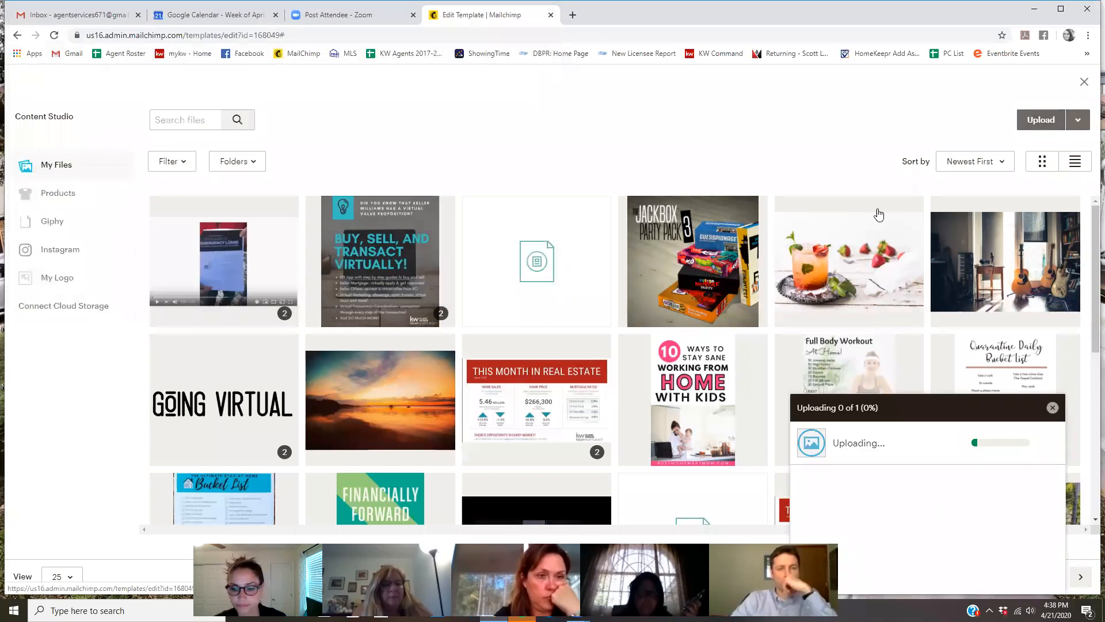
left_click(200, 245)
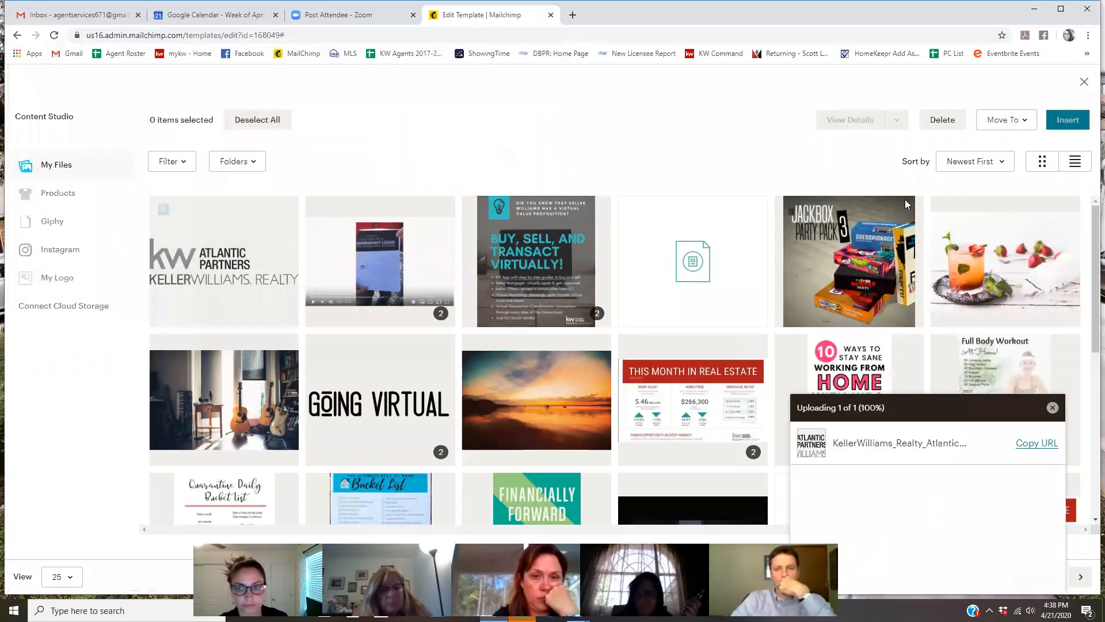
left_click(1065, 119)
- Insert the saved Virtual Value Proposition.jpg flyer into the empty image block below the logo
scroll(444, 334, "down", 3)
scroll(440, 334, "down", 1)
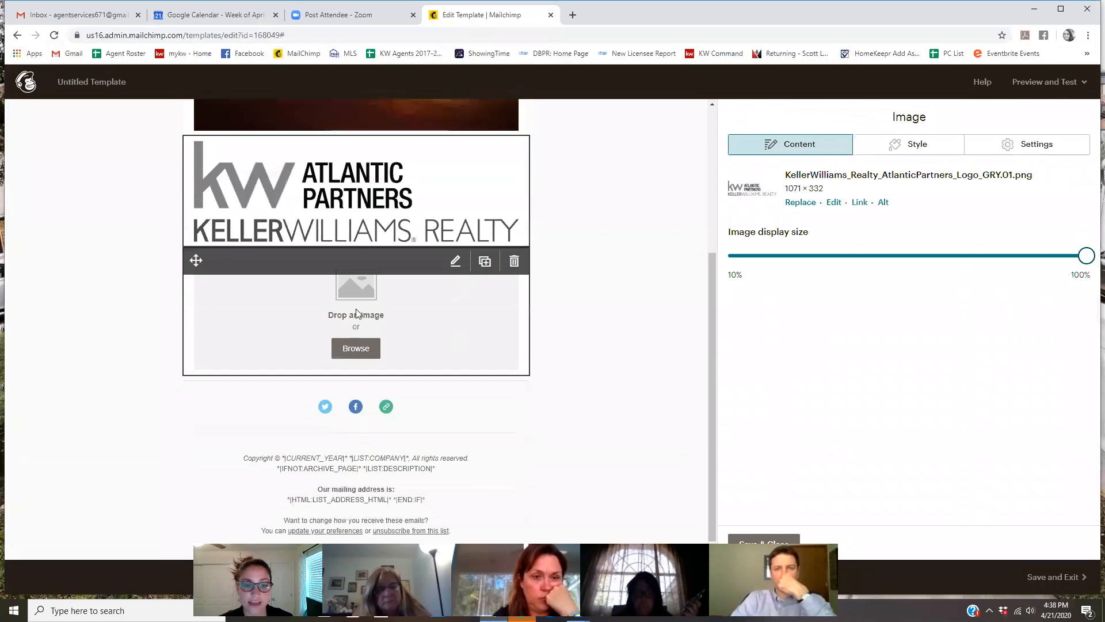
left_click(437, 332)
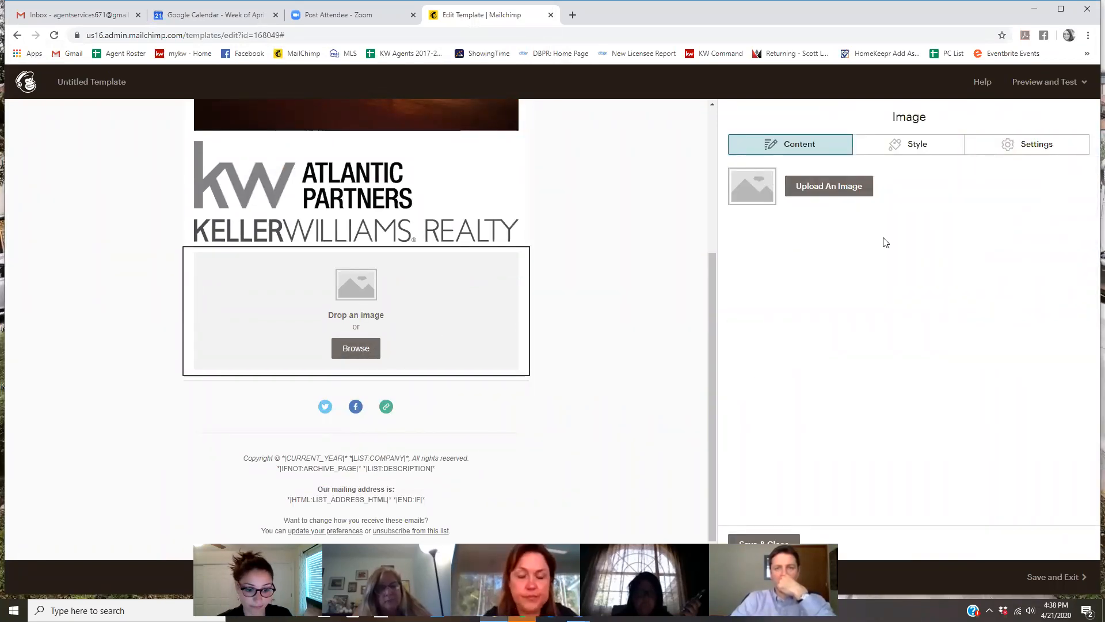
left_click(853, 190)
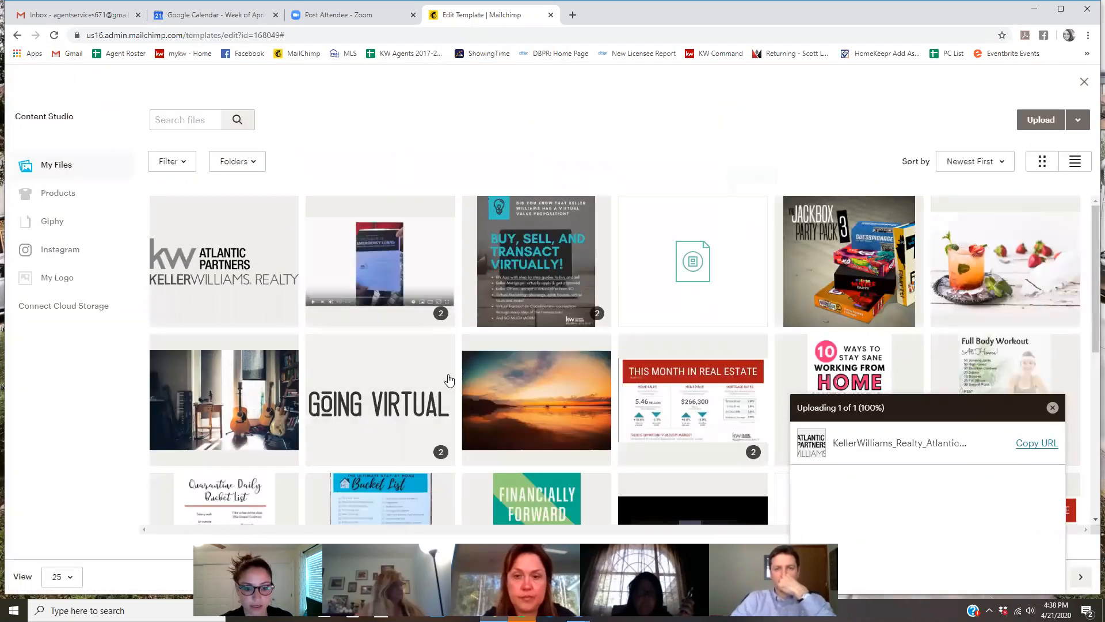
scroll(358, 351, "down", 3)
scroll(370, 377, "down", 3)
scroll(387, 366, "up", 5)
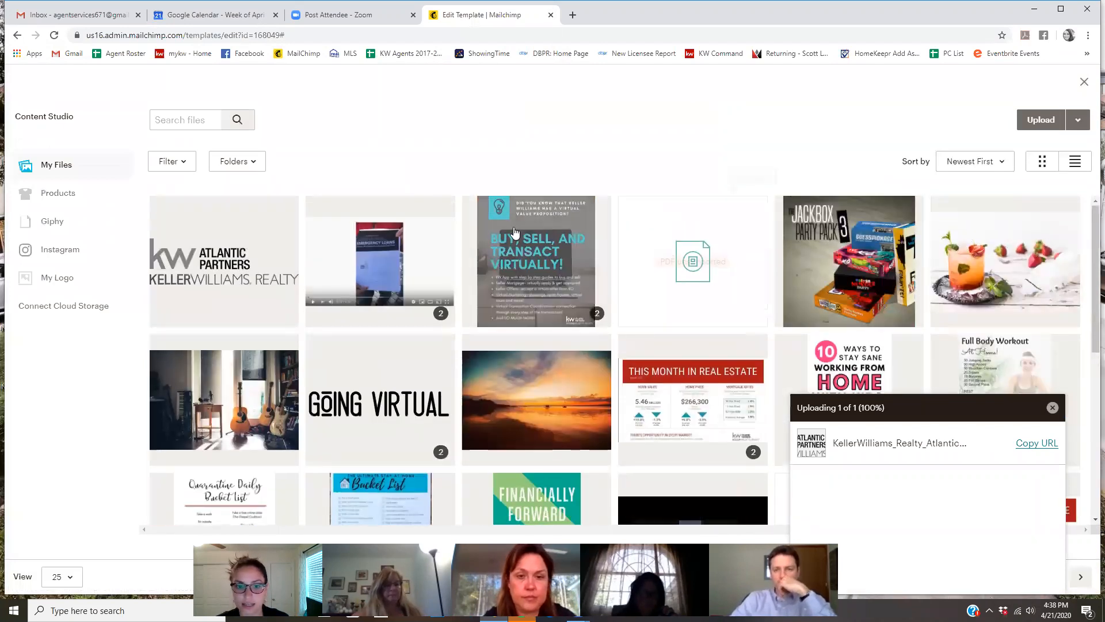
left_click(516, 230)
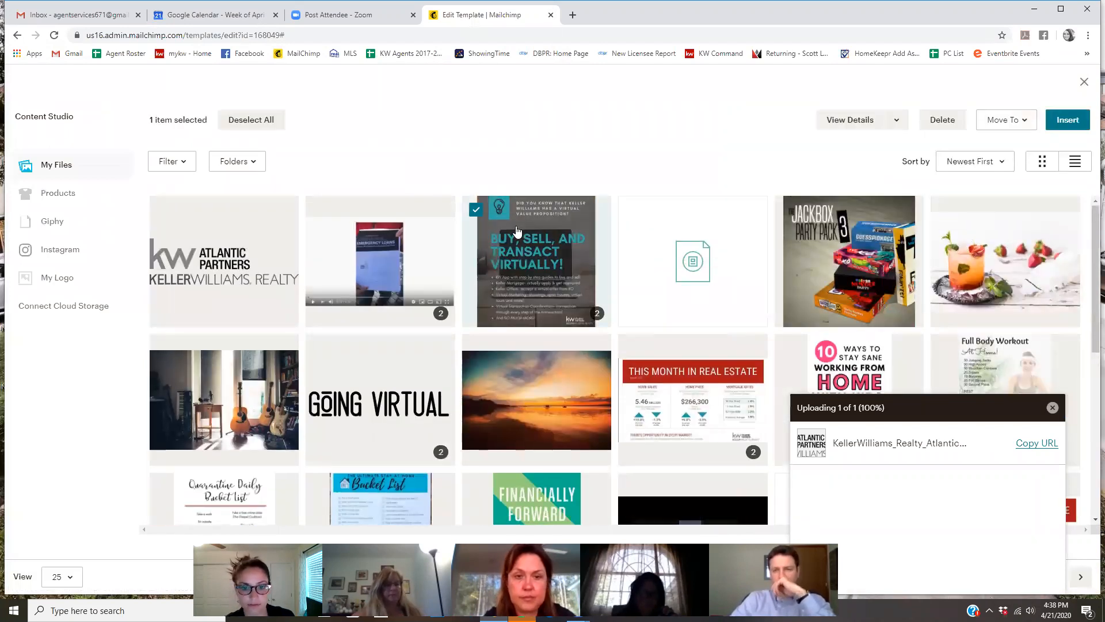
left_click(1068, 120)
scroll(496, 329, "down", 4)
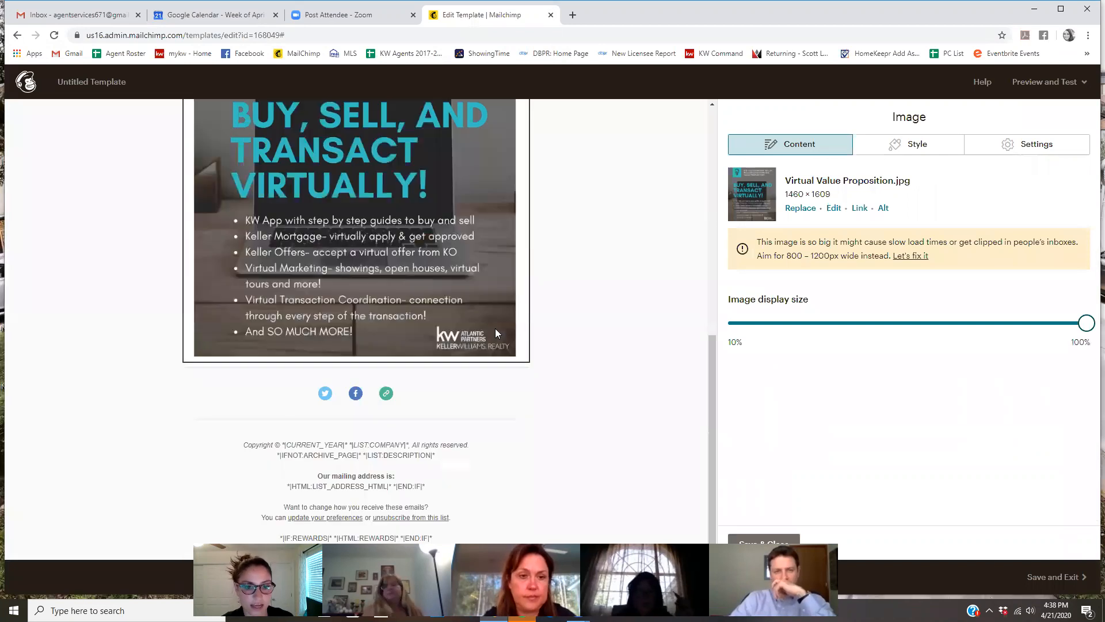
scroll(493, 327, "up", 3)
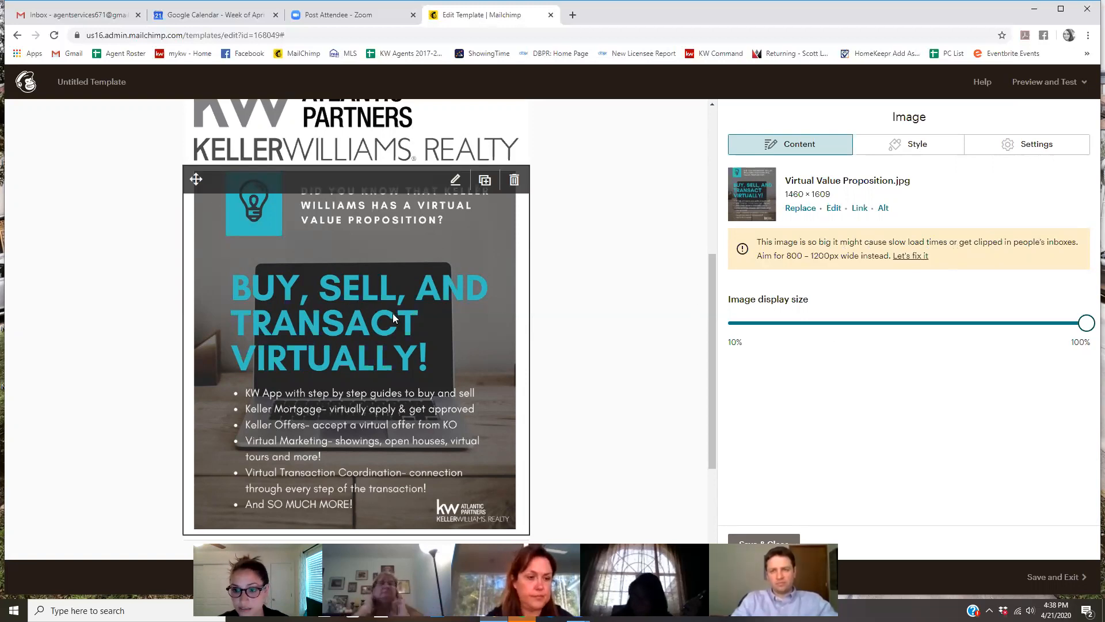
- Resize the oversized flyer image to a width of 800 px with locked dimensions and save it
left_click(911, 257)
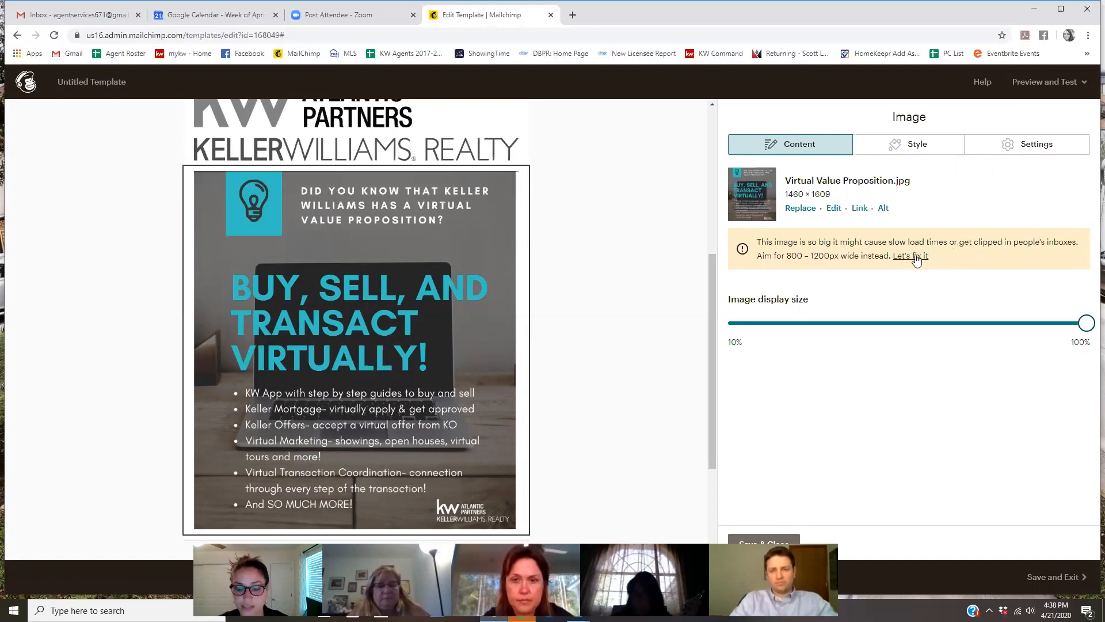
left_click(914, 257)
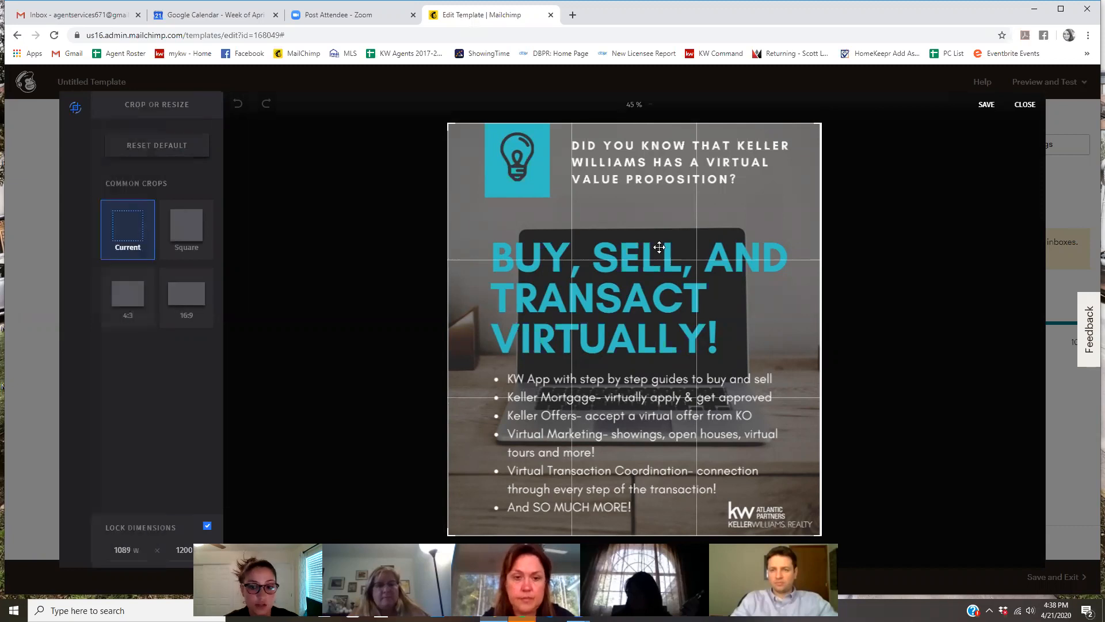
double_click(124, 551)
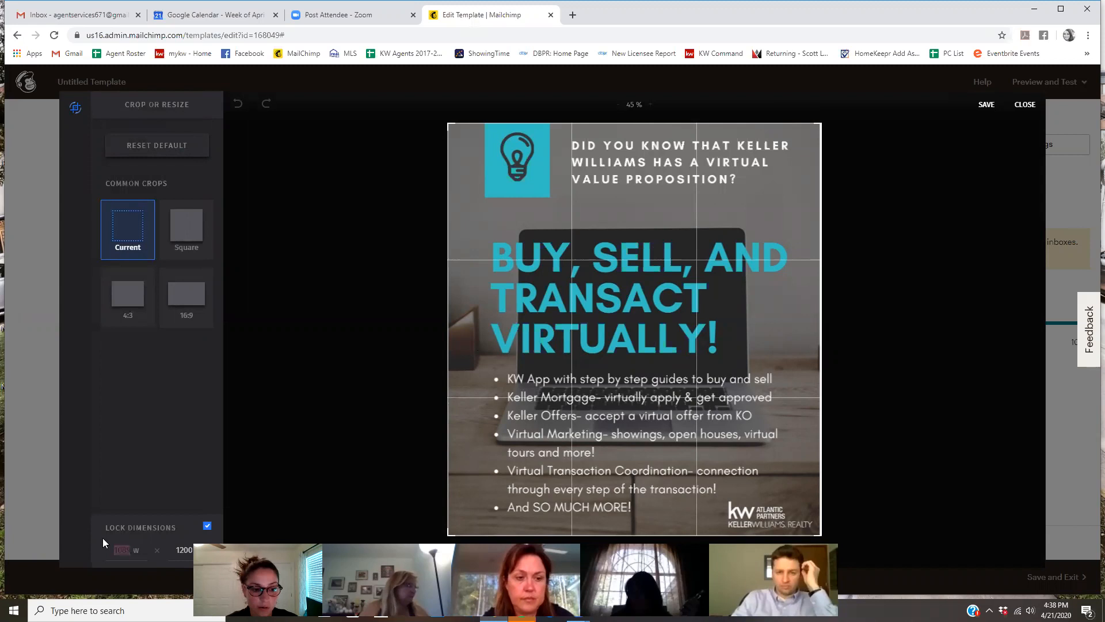
type("800")
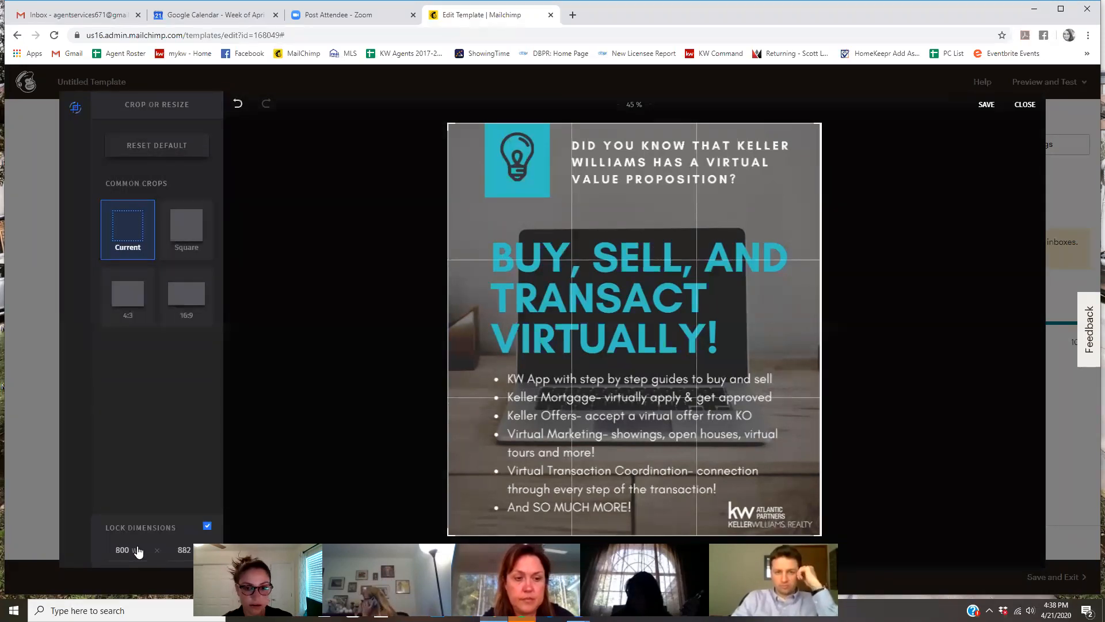
left_click(987, 105)
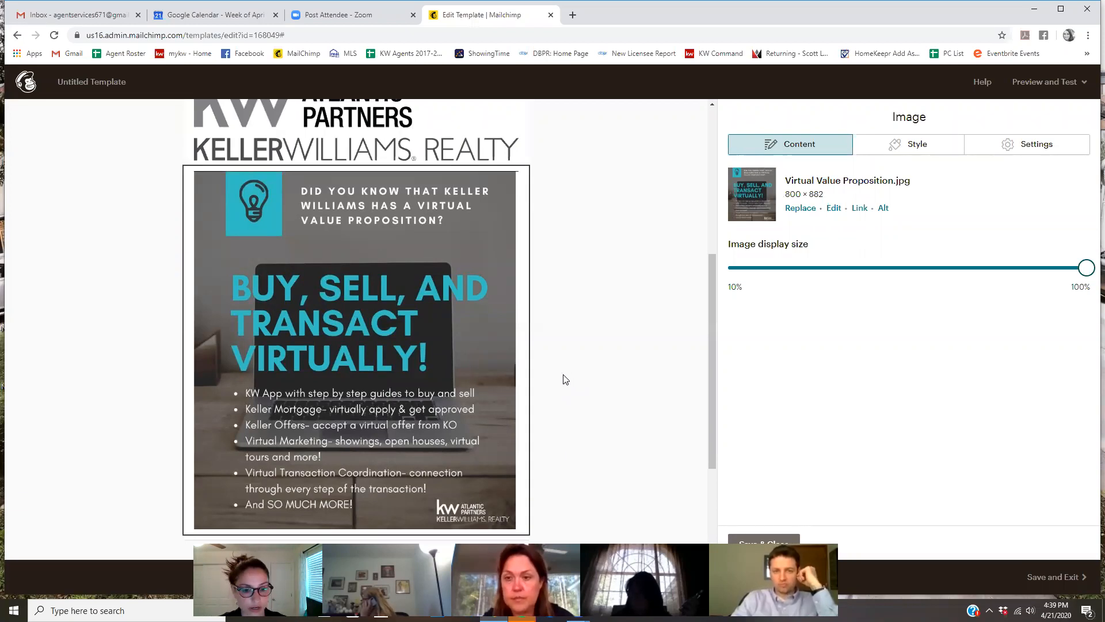
- Crop the sunset photo above the logo to 16:9, save it and close the image block's settings
scroll(567, 381, "down", 3)
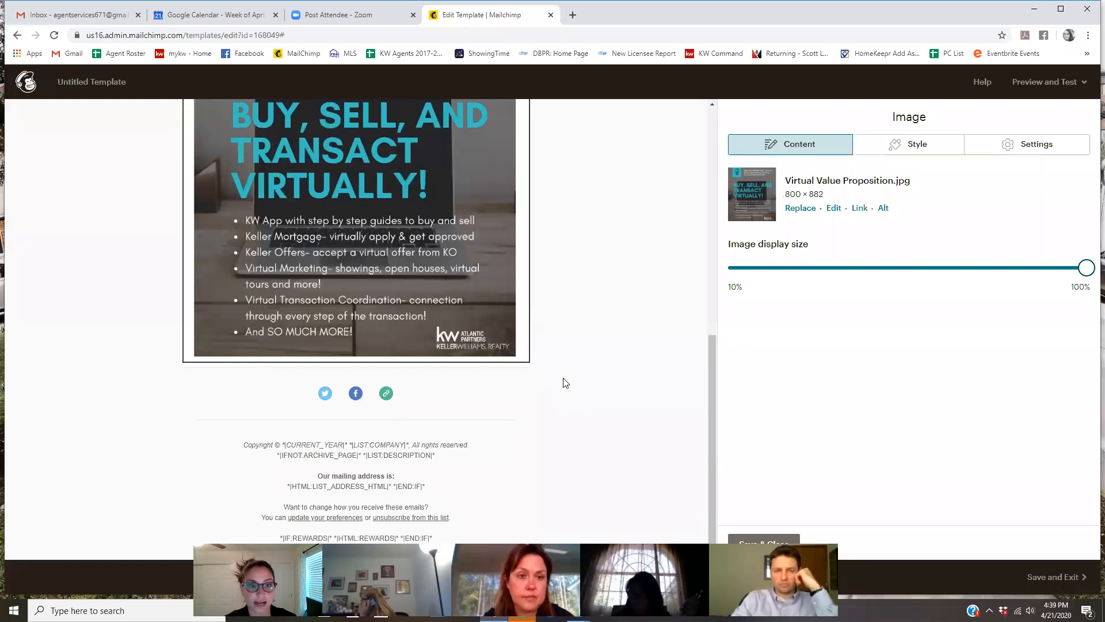
scroll(566, 382, "up", 6)
scroll(570, 369, "down", 6)
scroll(581, 346, "up", 6)
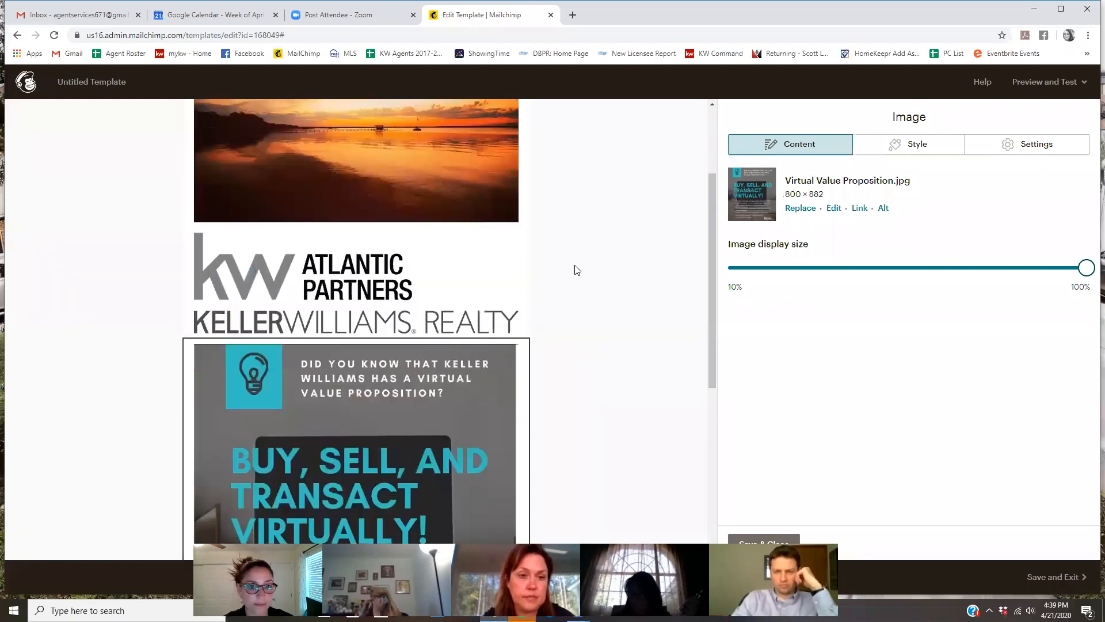
scroll(578, 270, "up", 3)
left_click(290, 255)
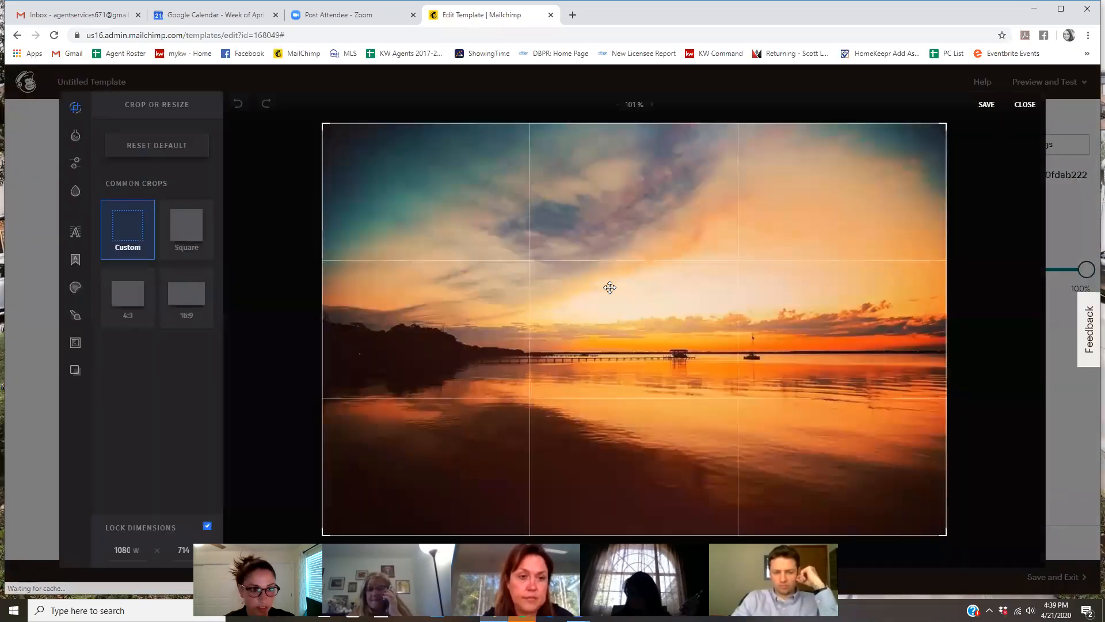
left_click(186, 294)
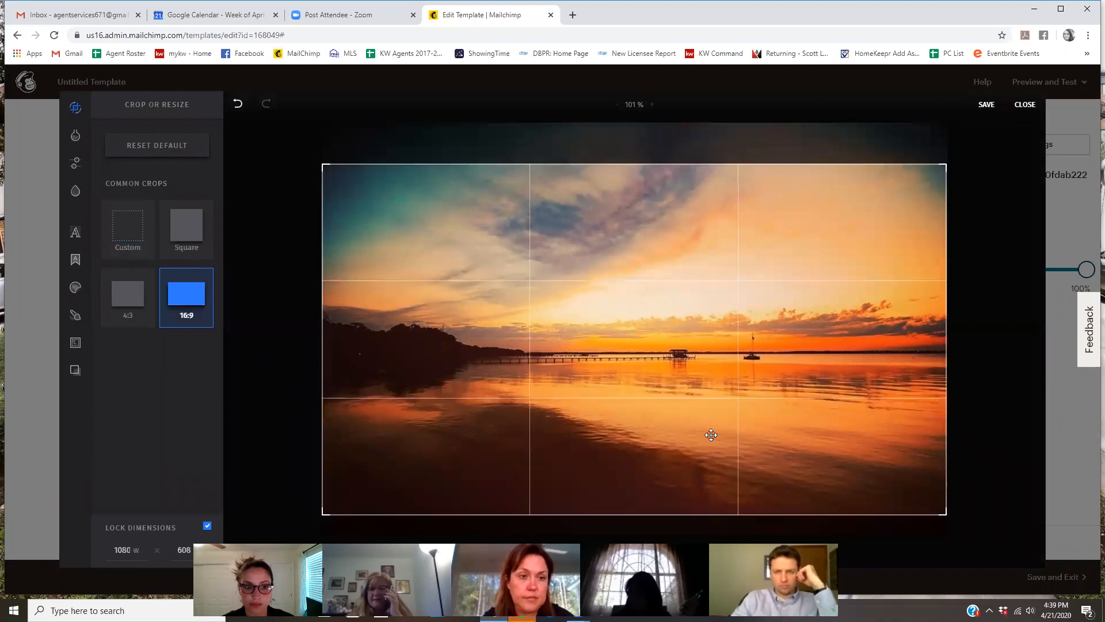
left_click(987, 106)
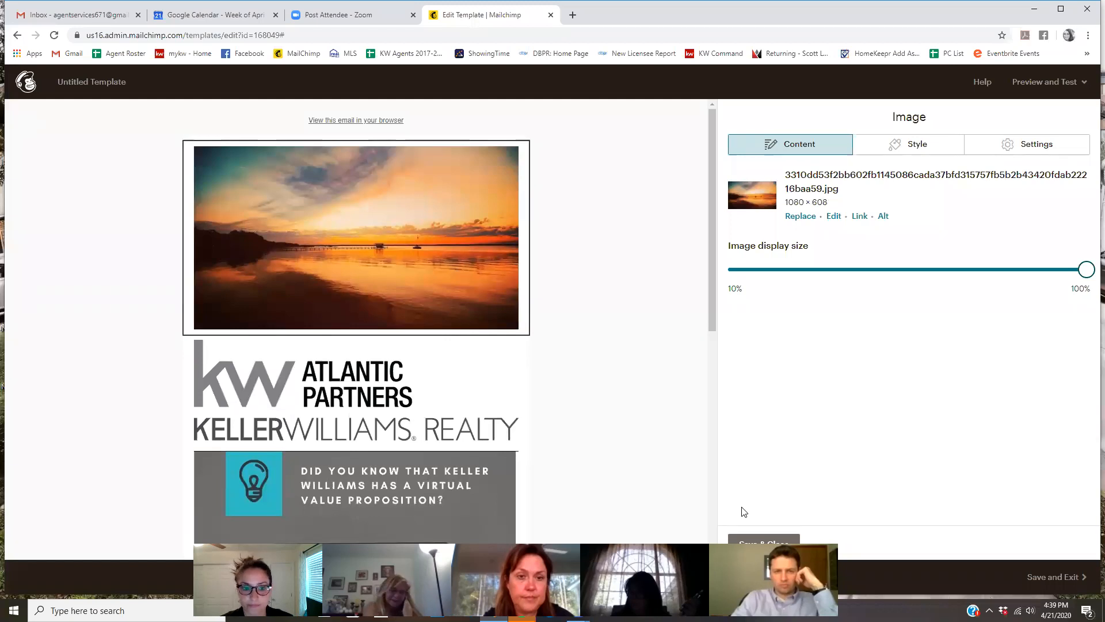
left_click(567, 281)
- Move the logo block below the flyer image, just above the social media icons
scroll(567, 280, "down", 7)
scroll(564, 293, "up", 5)
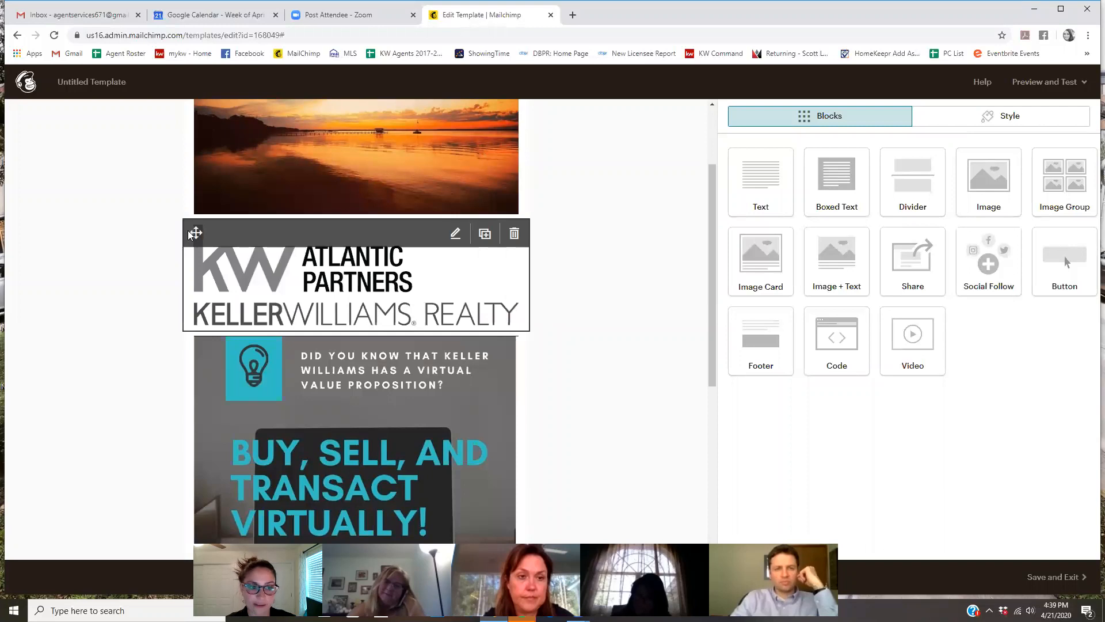
left_click_drag(196, 231, 191, 432)
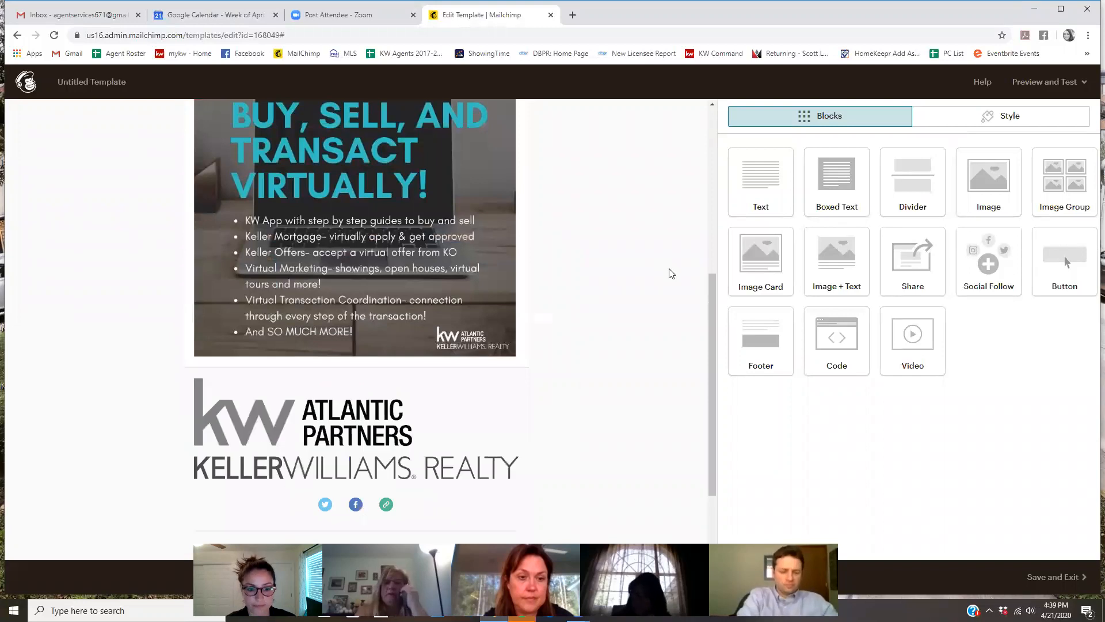
- Insert a button block between the flyer and the logo and review the types of link it can use
scroll(671, 296, "up", 6)
scroll(672, 296, "down", 4)
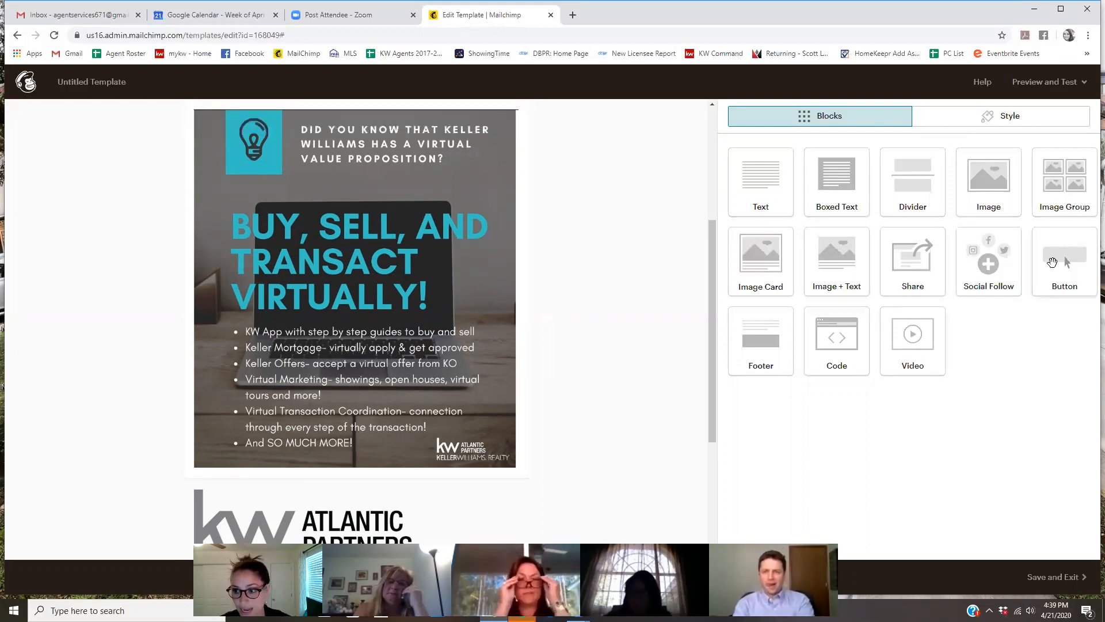
left_click_drag(1061, 256, 342, 490)
left_click(763, 194)
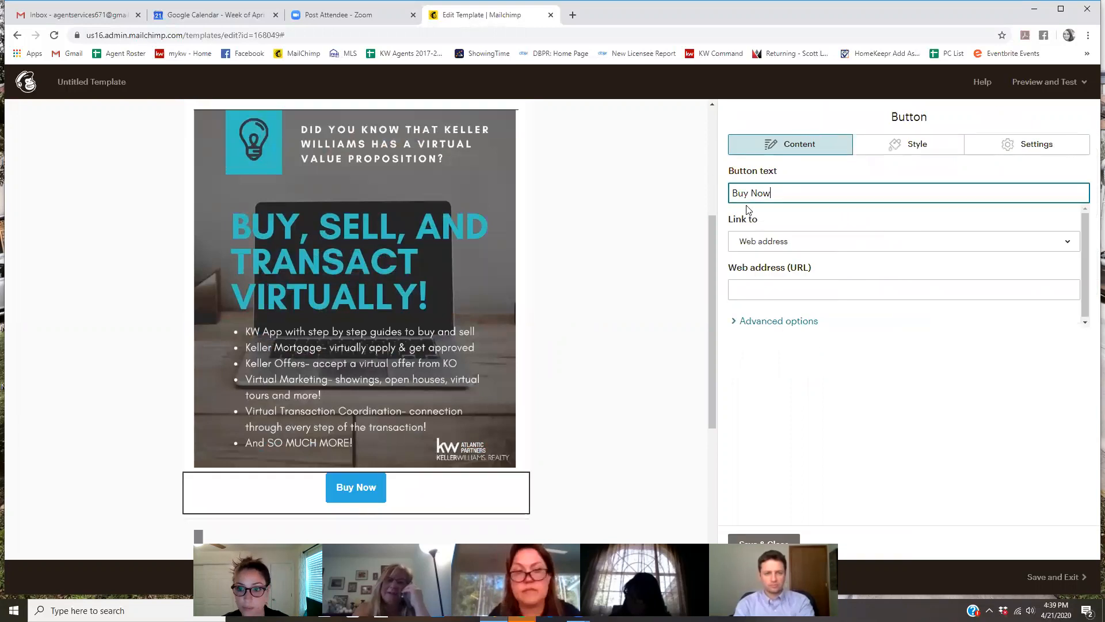
left_click(789, 248)
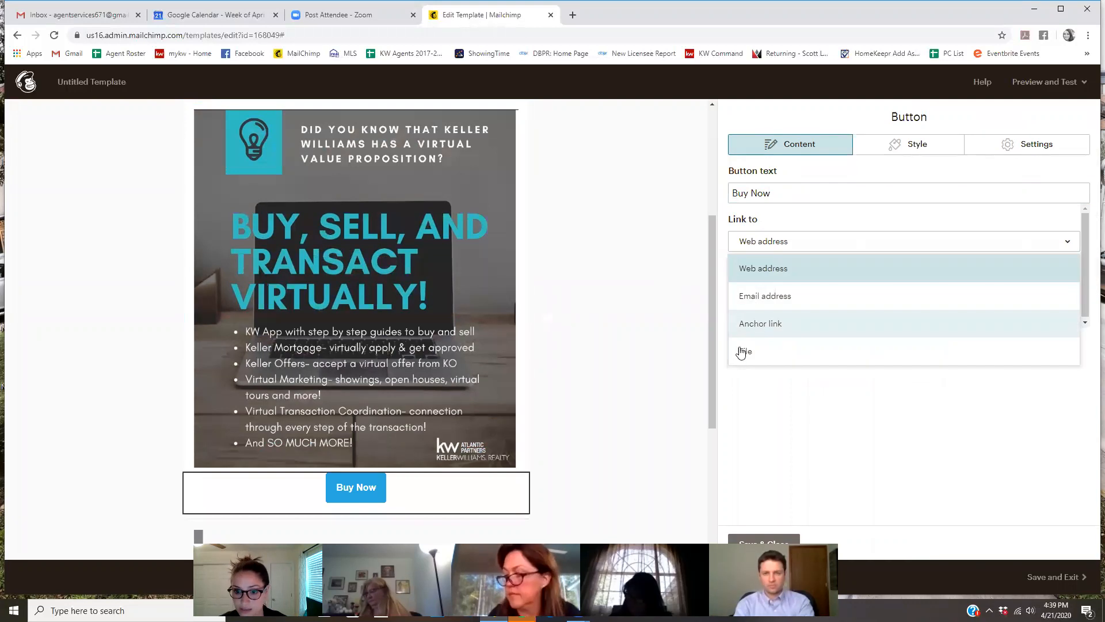
left_click(834, 384)
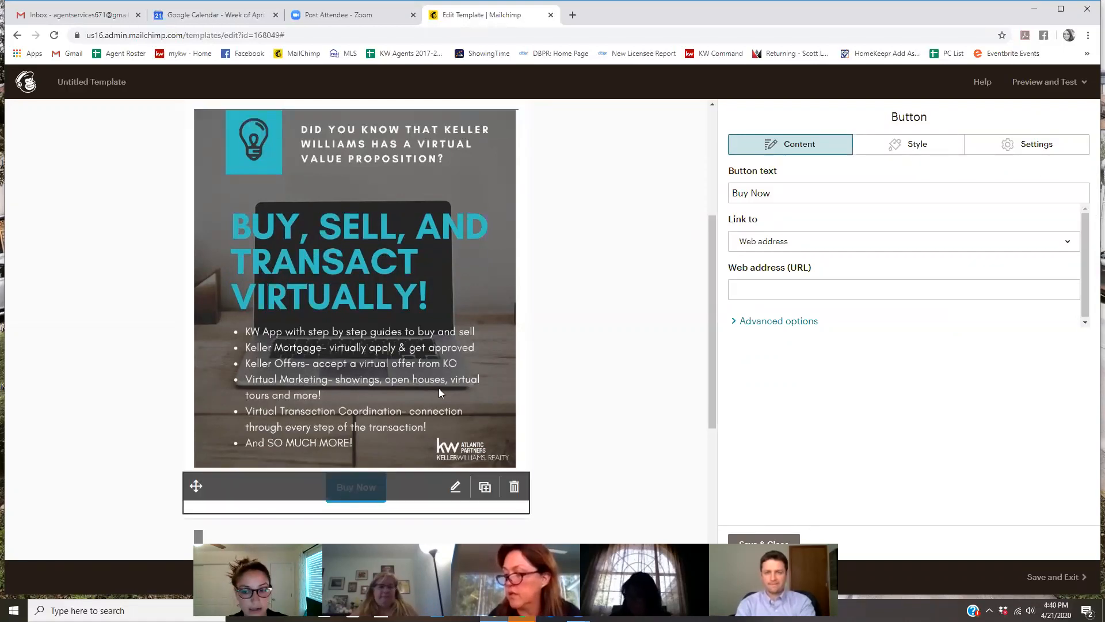
- Delete the Buy Now button block below the flyer
scroll(1027, 262, "down", 1)
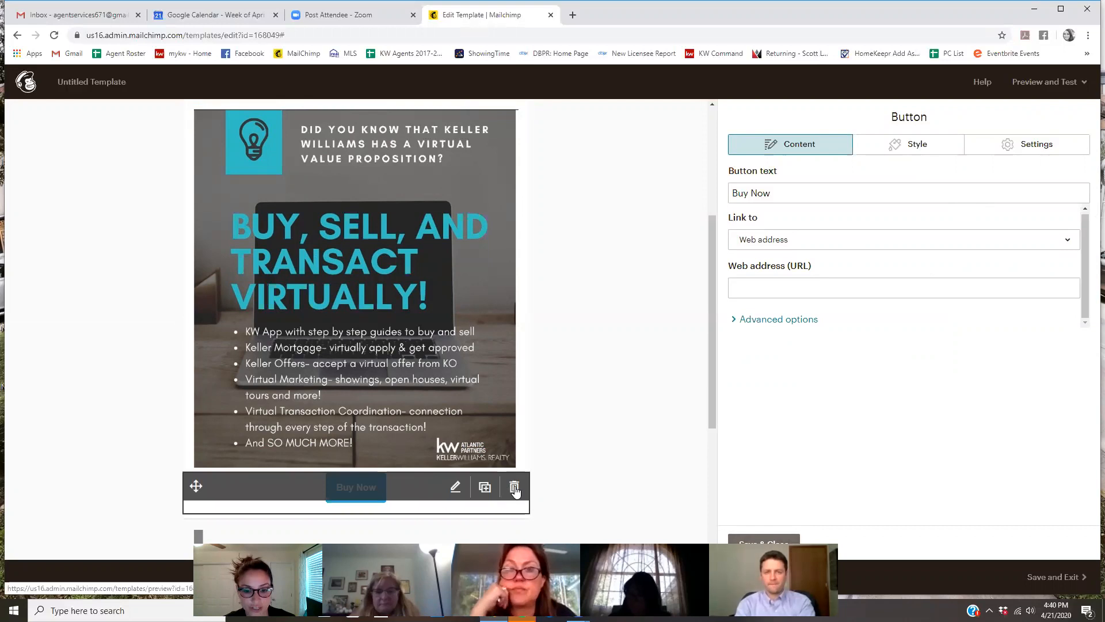
left_click(514, 488)
left_click(419, 377)
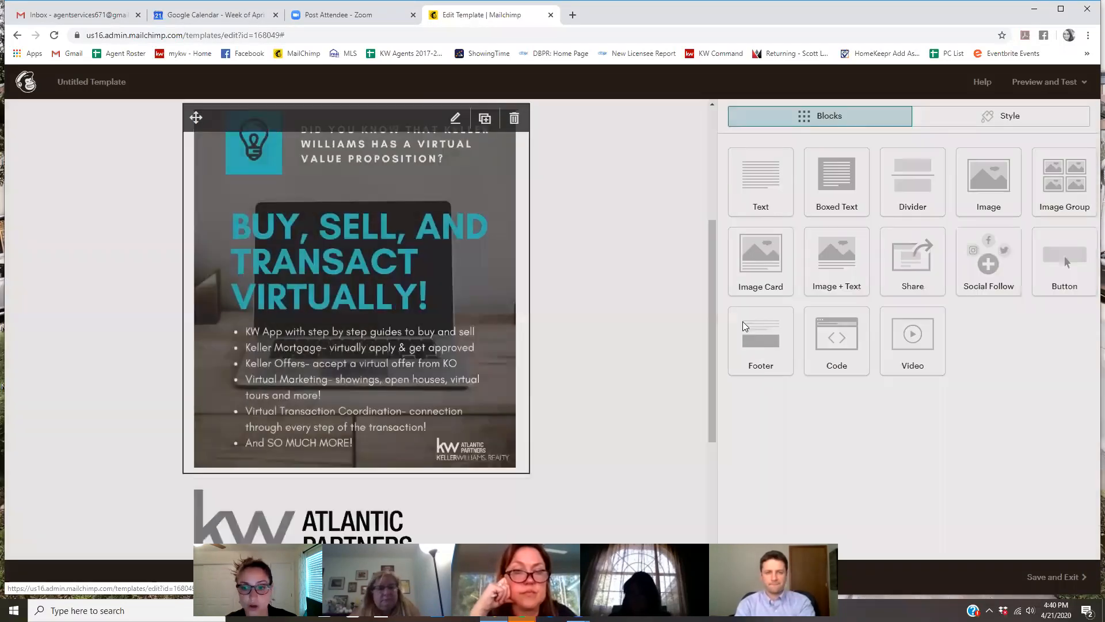
- Change the Twitter entry in the social media block to Instagram and enter the Instagram profile URL
scroll(444, 346, "down", 3)
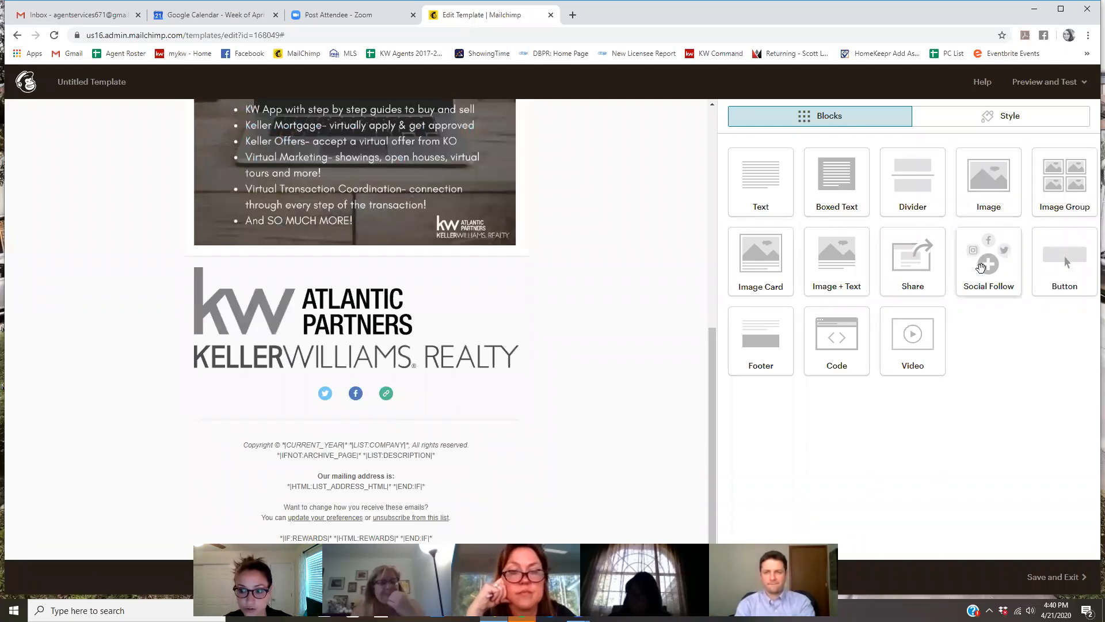
left_click(365, 399)
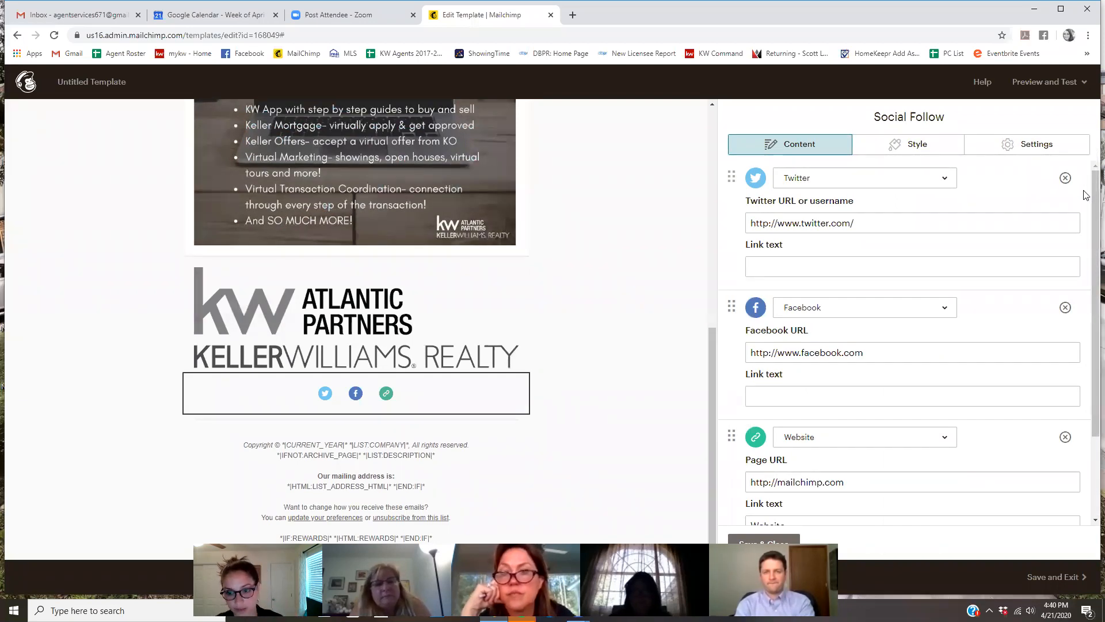
left_click(806, 182)
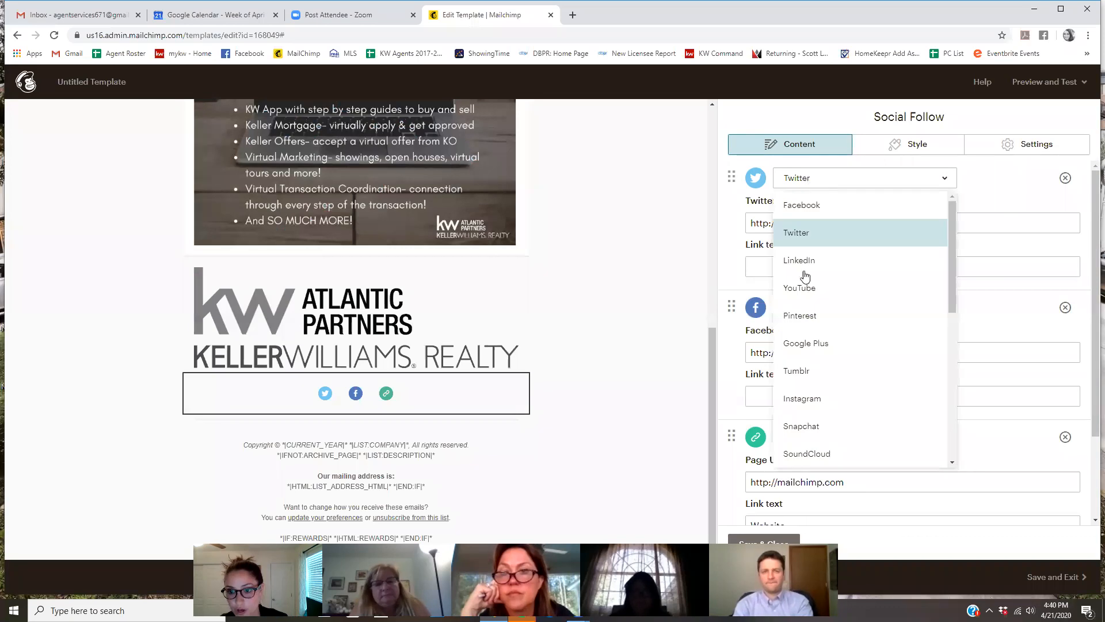
left_click(807, 399)
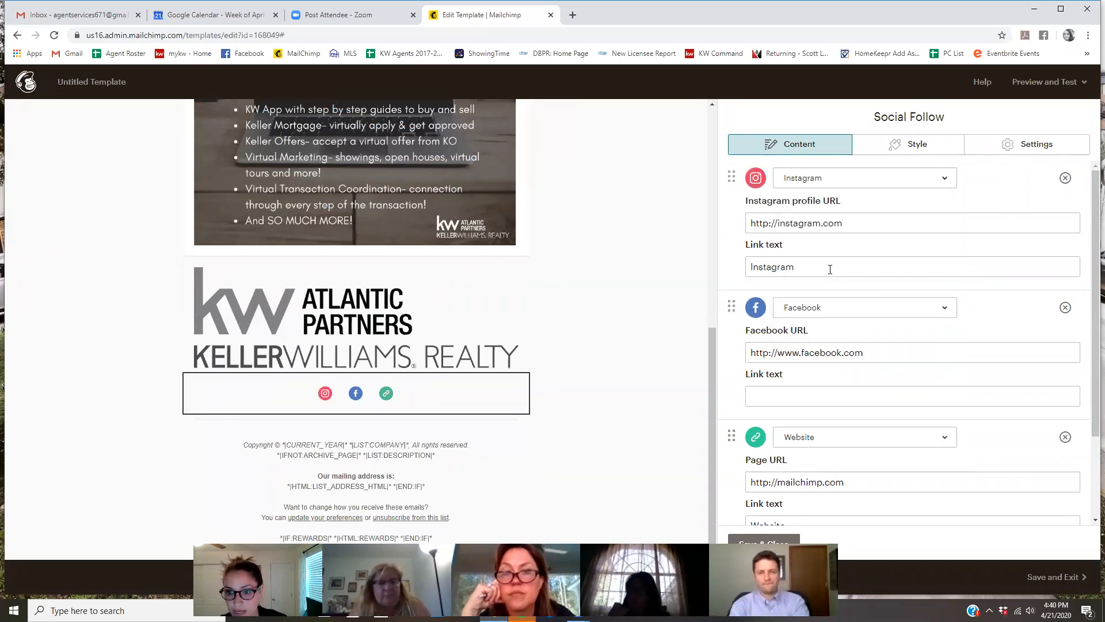
left_click(859, 222)
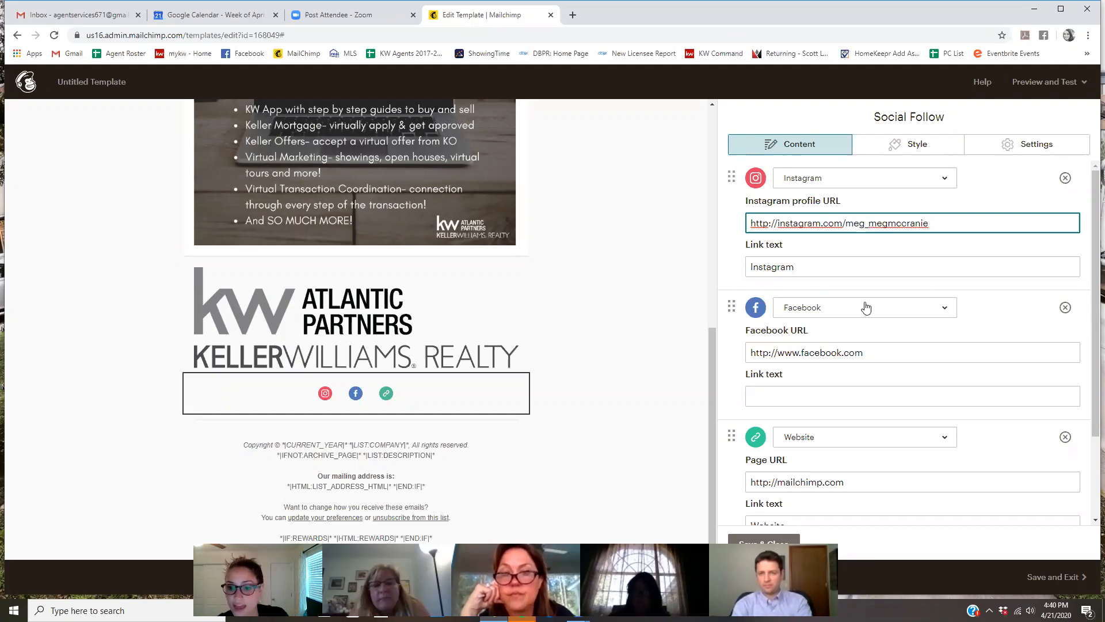
- Open the account owner's Facebook profile in a new browser tab and copy its web address
left_click(889, 353)
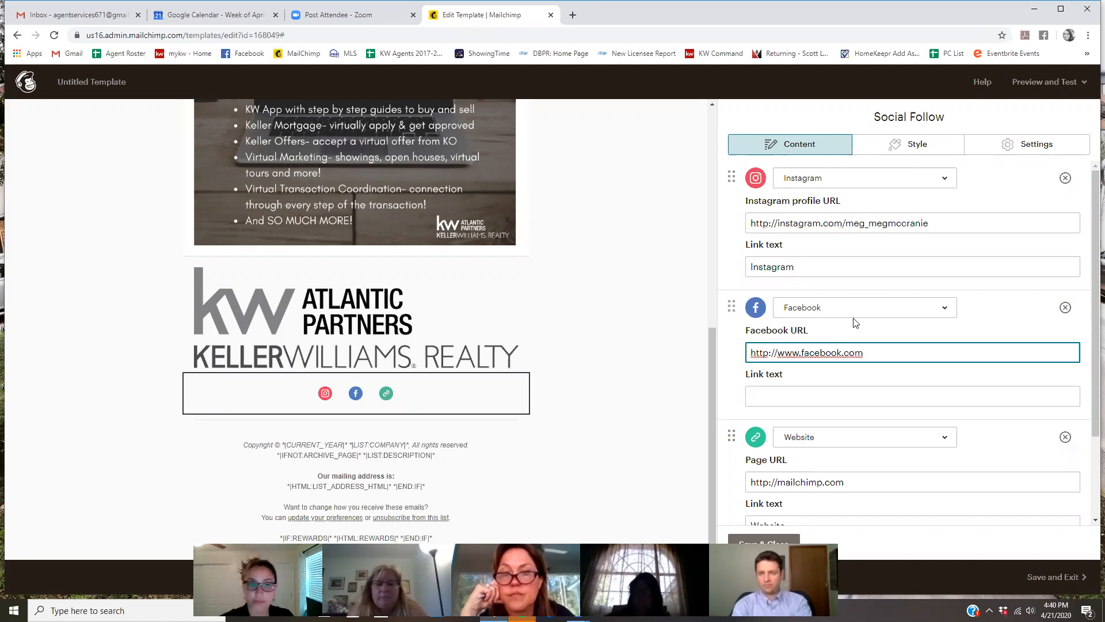
left_click(572, 16)
left_click(246, 54)
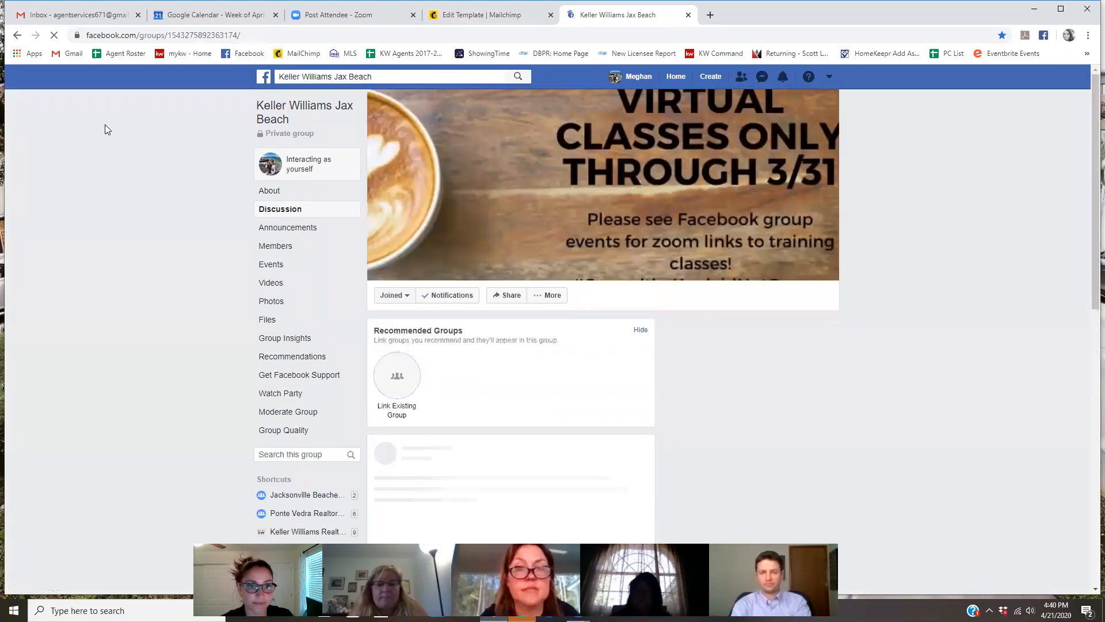
left_click(631, 81)
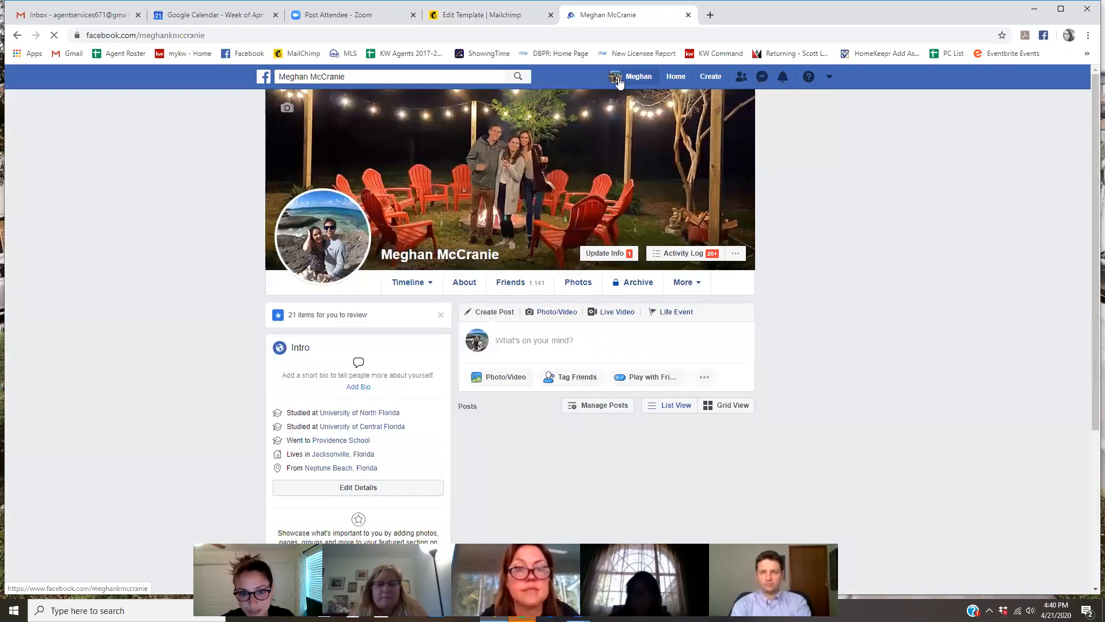
left_click(118, 35)
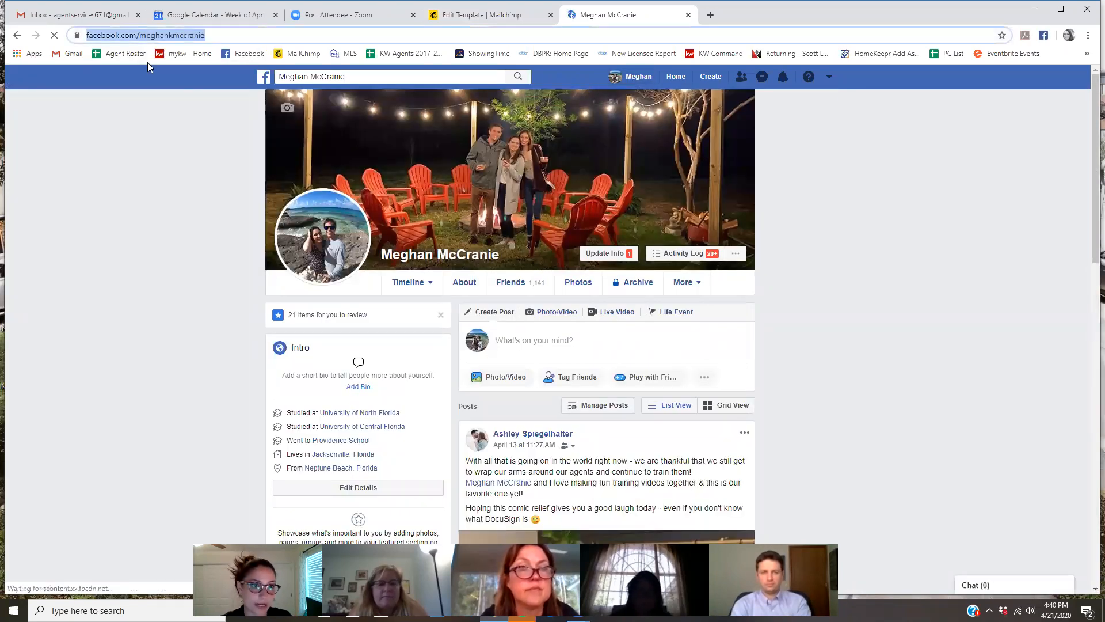
right_click(118, 35)
left_click(138, 101)
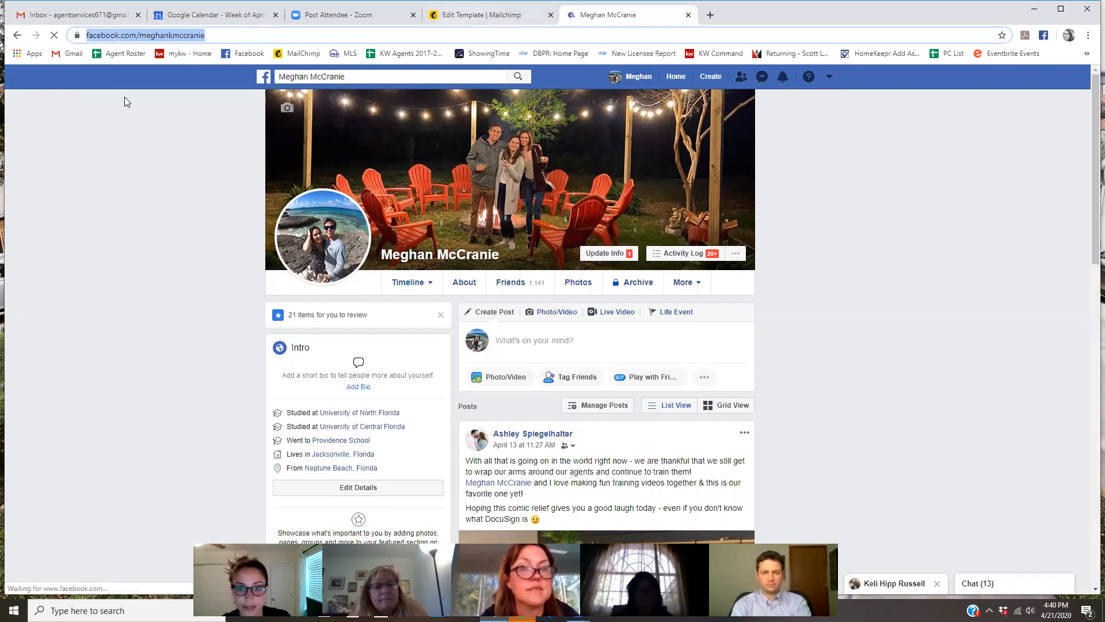
- Back in the Mailchimp template, replace the Facebook URL with the copied profile address and set its link text to Facebook
left_click(482, 15)
triple_click(774, 356)
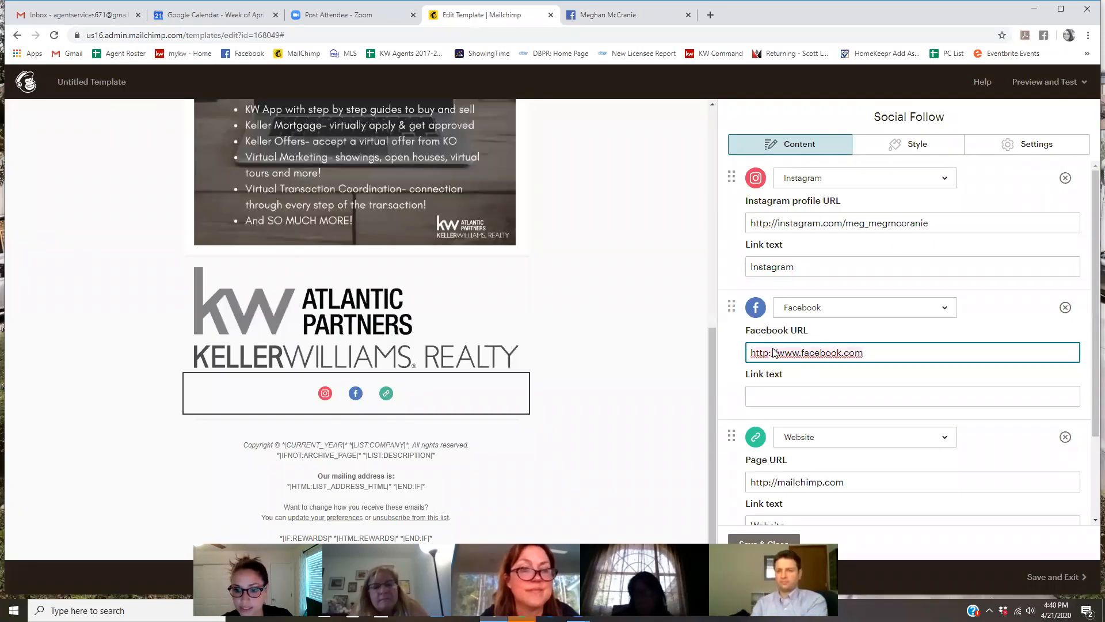
right_click(773, 349)
left_click(805, 406)
left_click(794, 395)
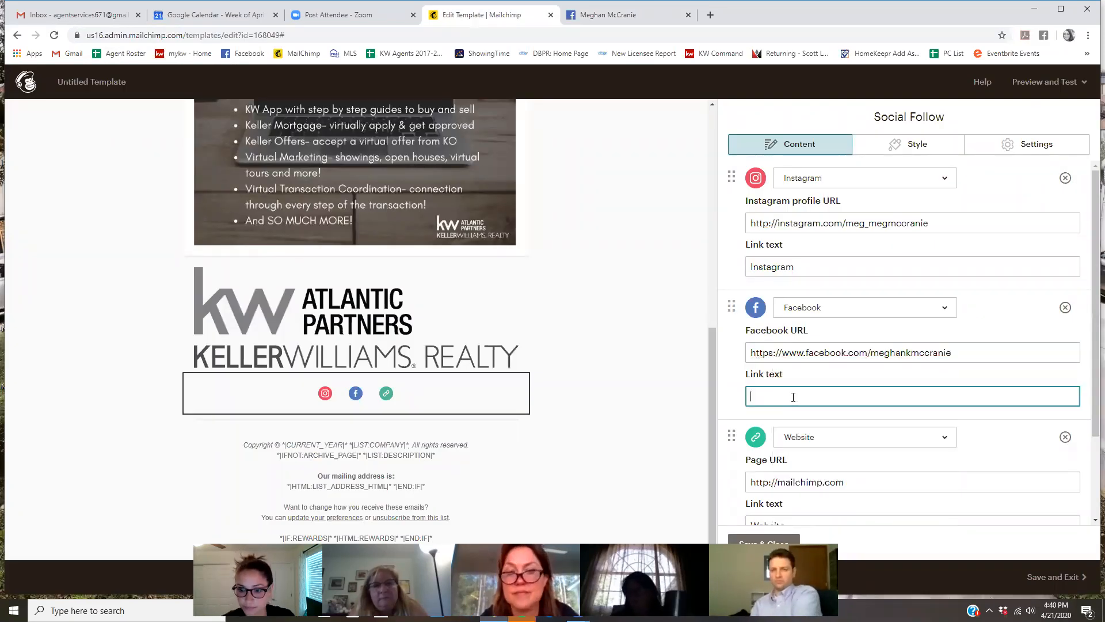
type("Facebook")
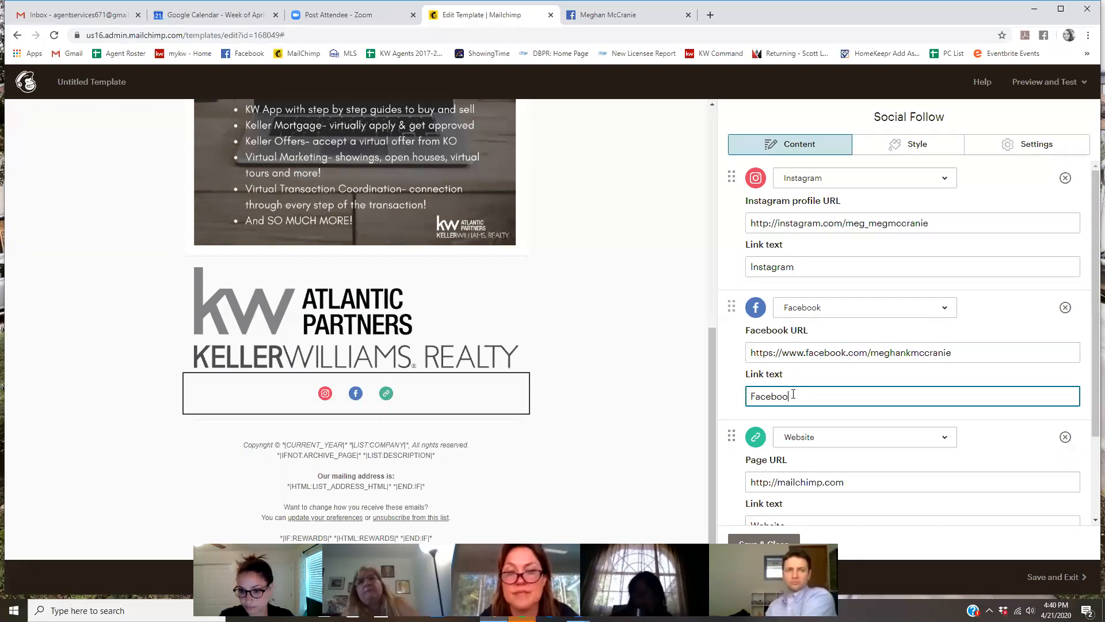
- Replace the Website entry's page URL with the personal website address, then save and close the social media block
scroll(794, 388, "down", 2)
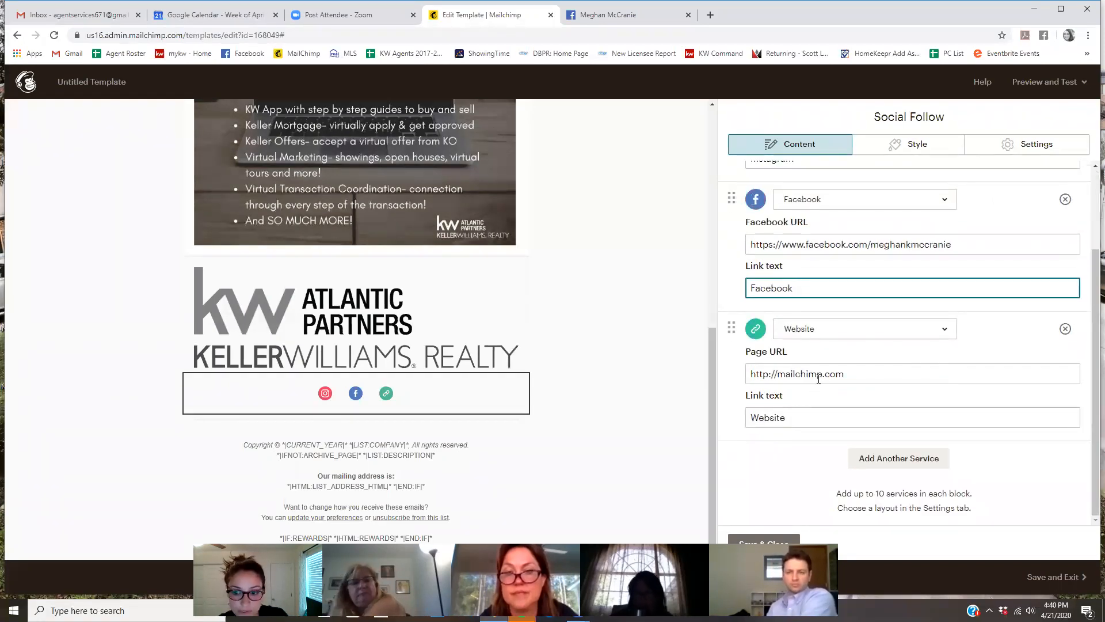
left_click(813, 374)
key("ctrl+a")
type("www.l")
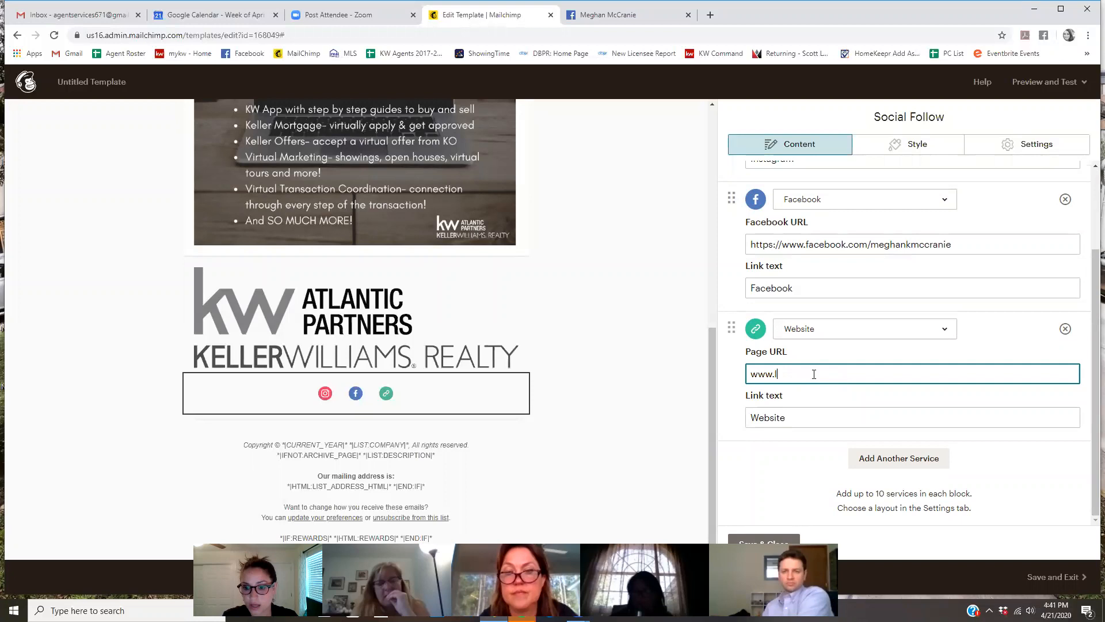
type("ivingmccranie.com")
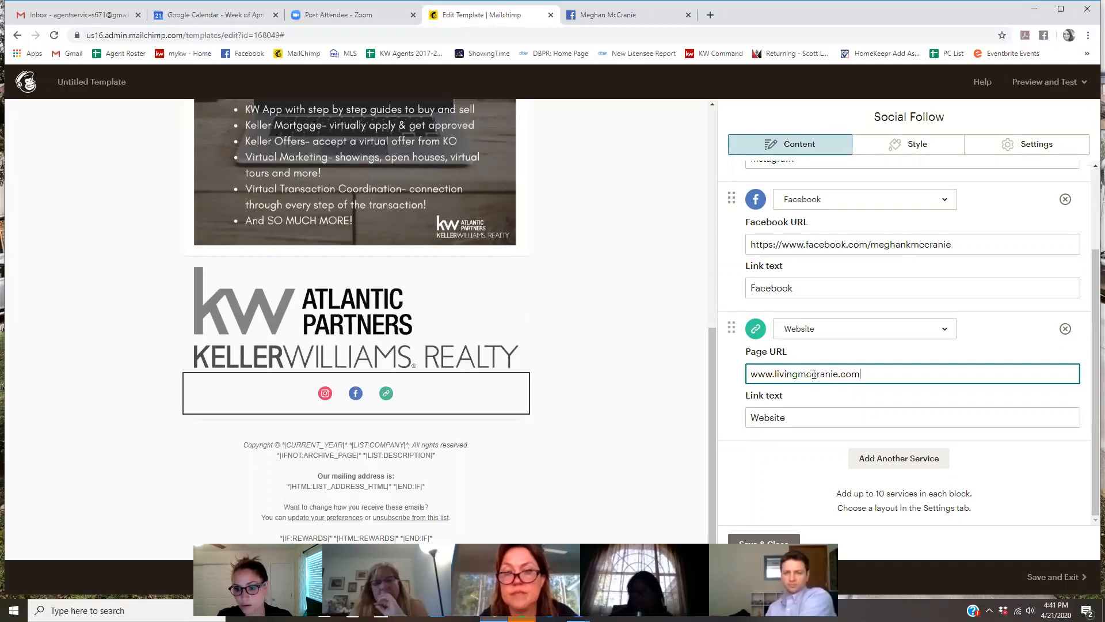
left_click(764, 540)
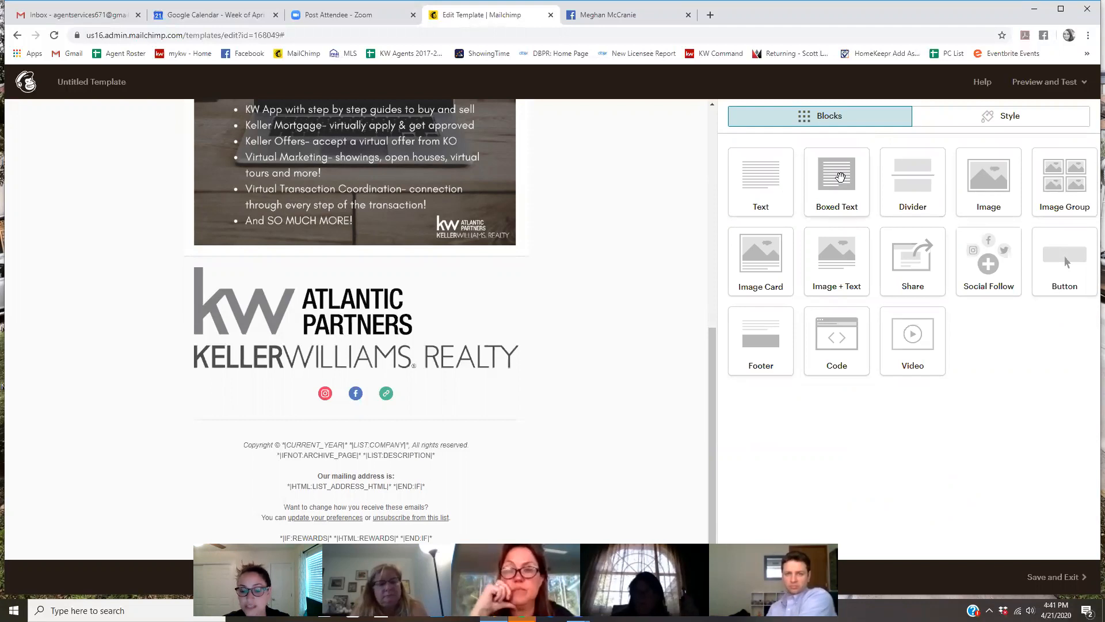
- Insert a video block between the flyer and the logo and make its video URL ready for entry
mouse_move(765, 188)
left_mouse_down()
mouse_move(697, 209)
mouse_move(759, 171)
left_mouse_up()
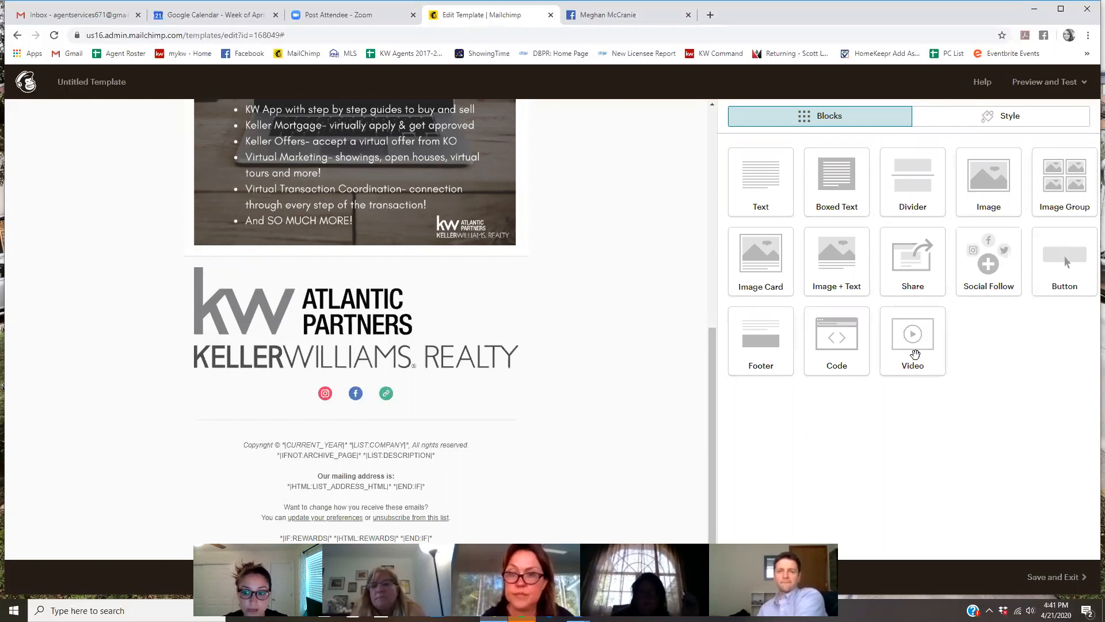
left_click_drag(913, 337, 315, 275)
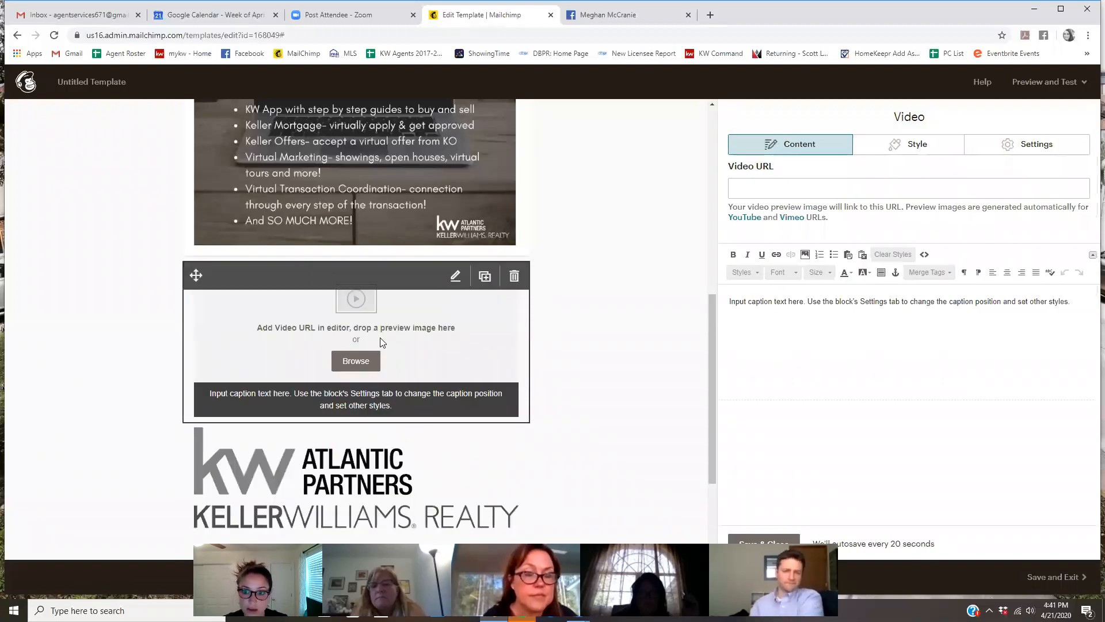
left_click(763, 181)
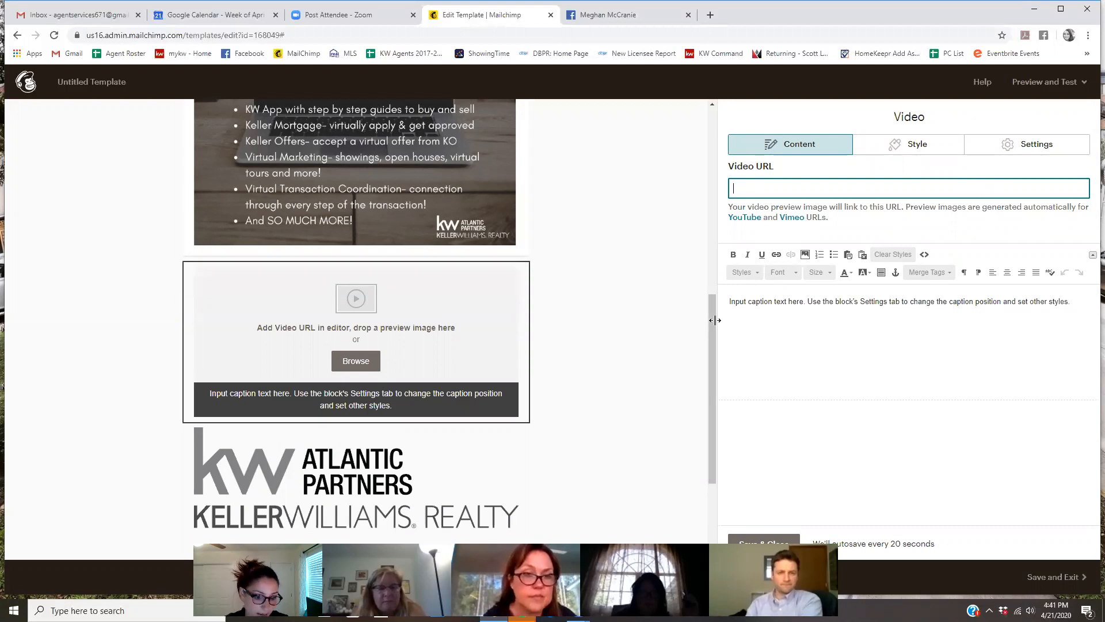
mouse_move(516, 284)
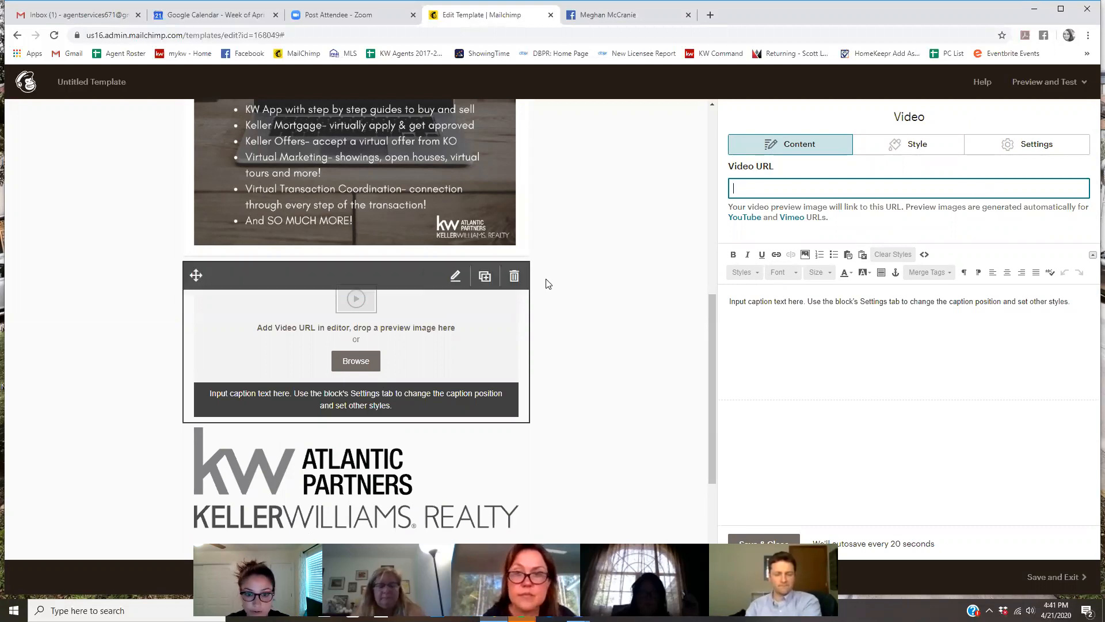
left_click(515, 279)
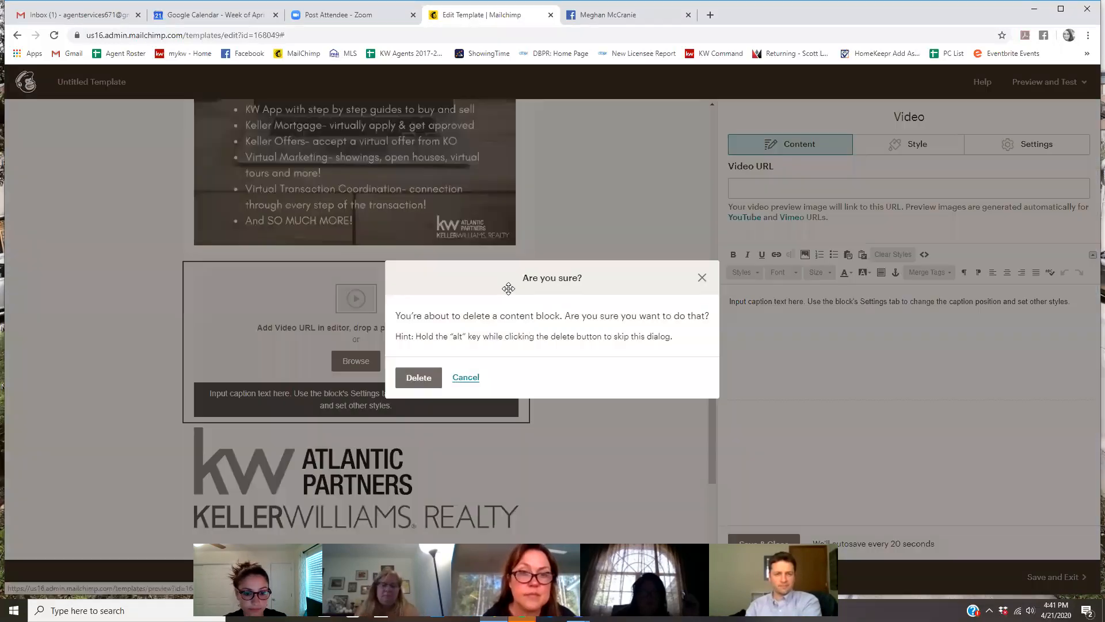
left_click(702, 277)
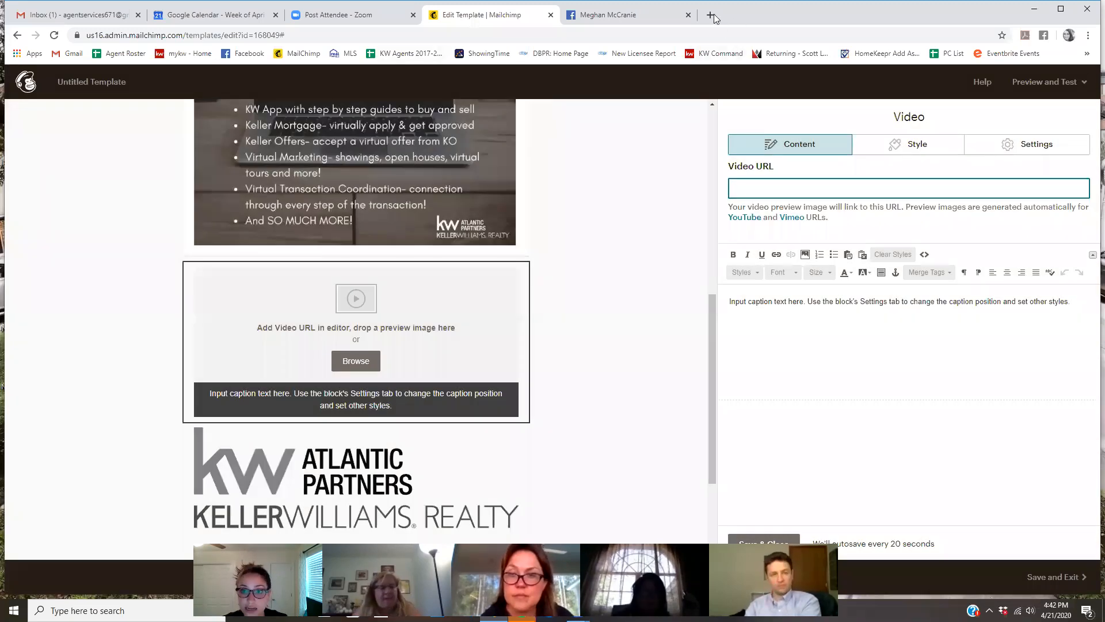
- Open youtube.com in a new browser tab and go to the account's own channel
key("ctrl+t")
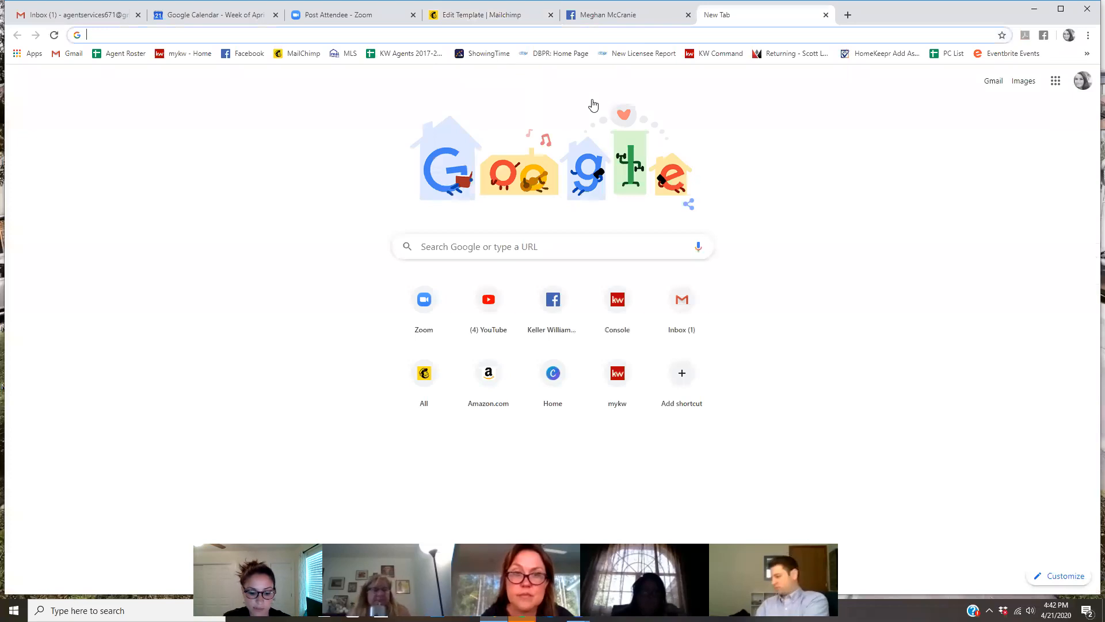
type("youtube.com")
key("Return")
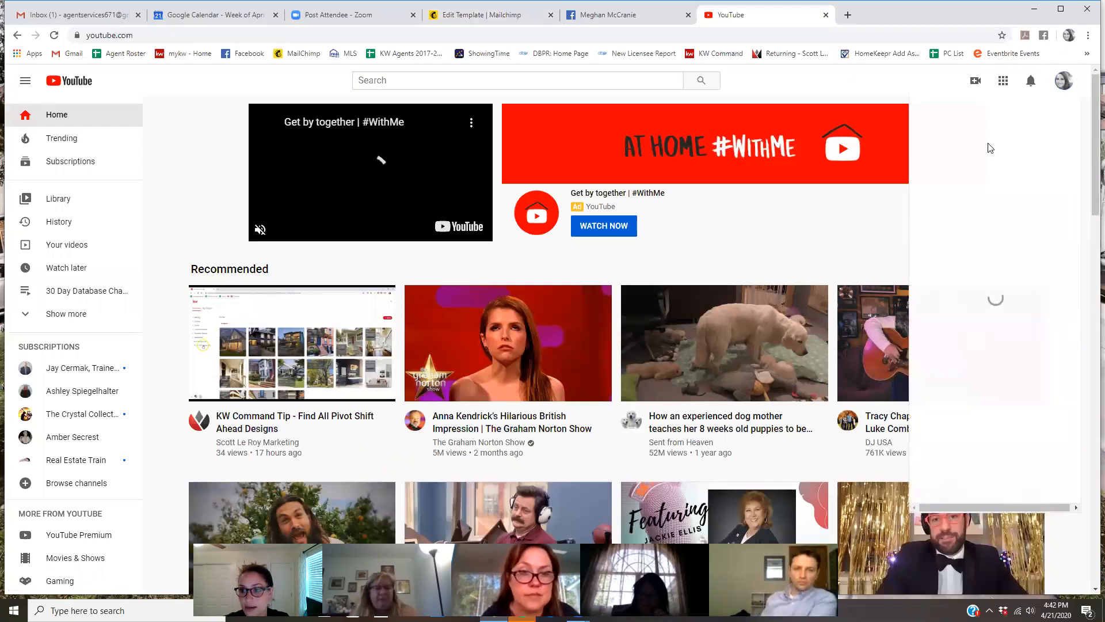
left_click(1064, 81)
left_click(945, 167)
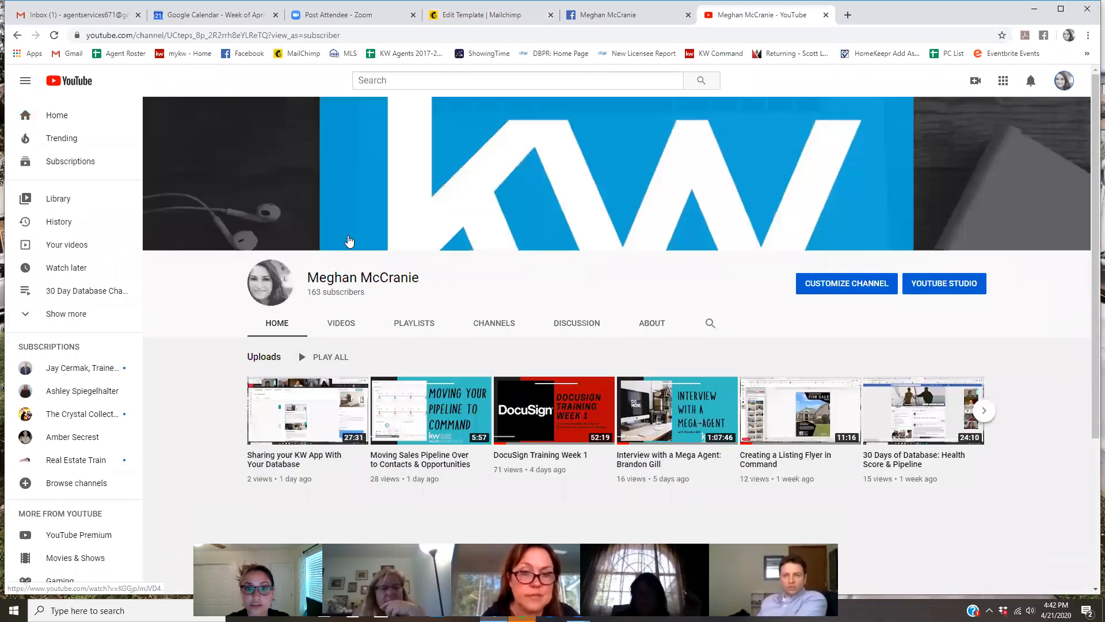
- Open the uploaded video Moving Sales Pipeline Over to Contacts & Opportunities and pause its playback
scroll(403, 322, "down", 2)
mouse_move(287, 327)
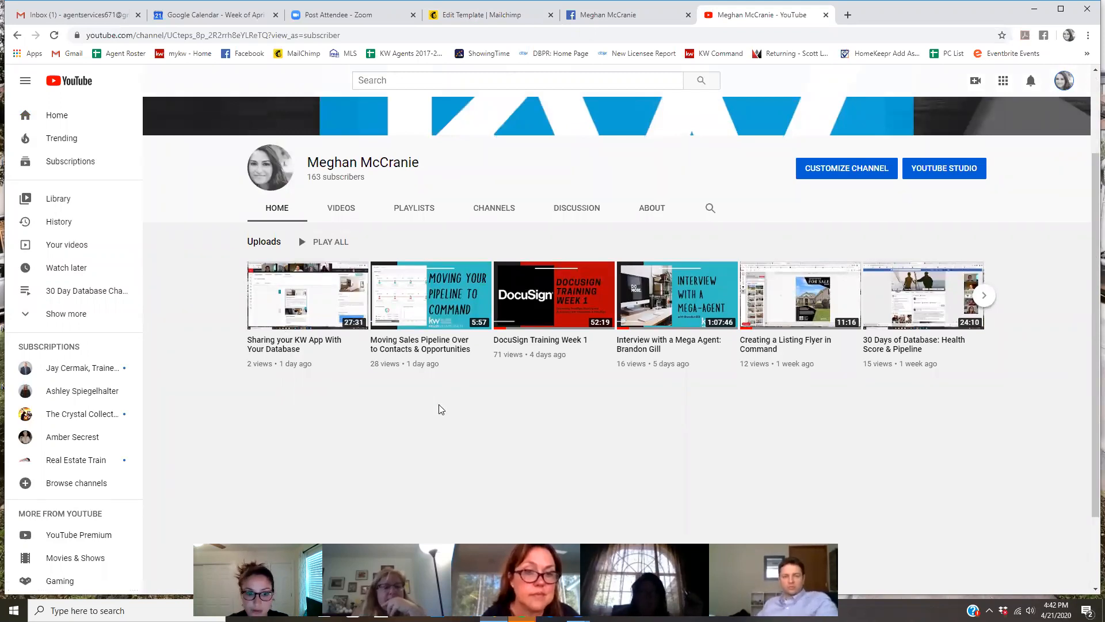
mouse_move(484, 345)
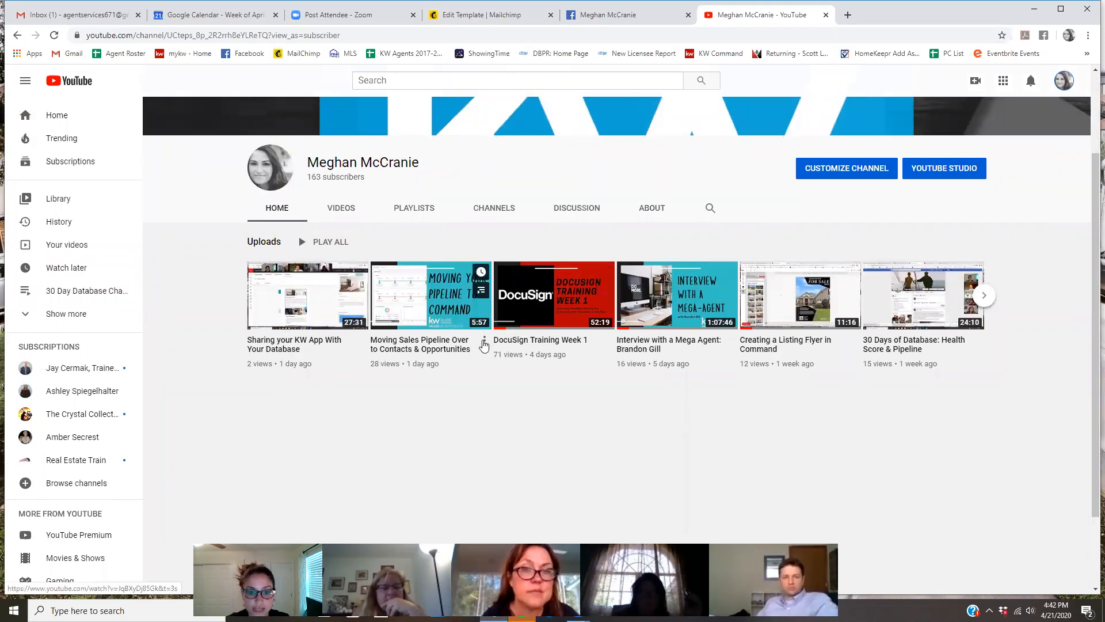
left_click(436, 302)
left_click(85, 507)
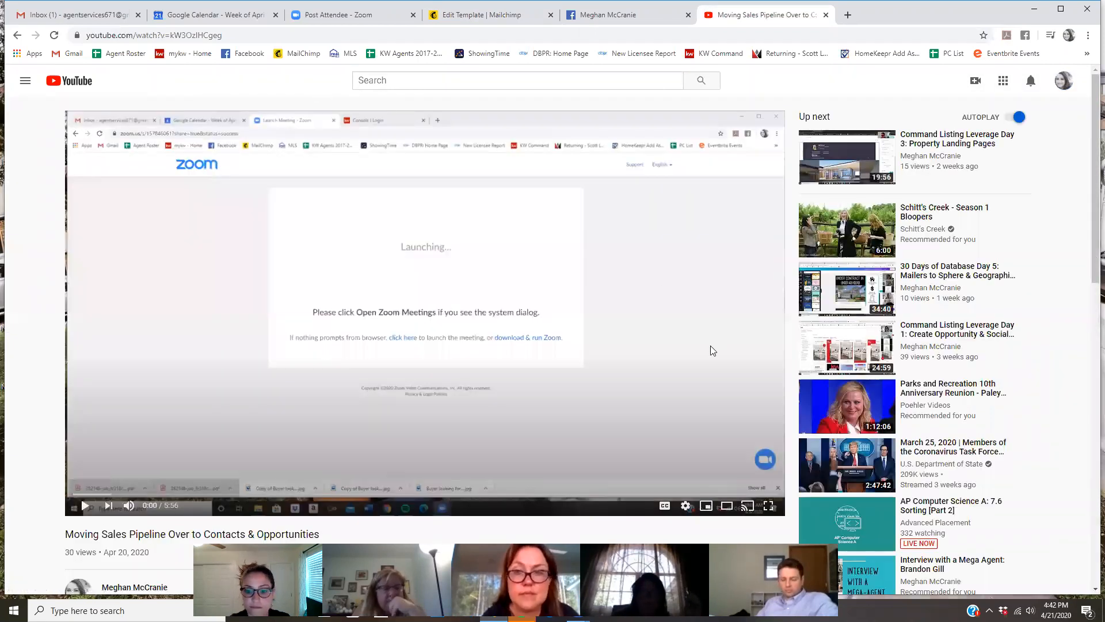
- Copy the share link of the Moving Sales Pipeline Over to Contacts & Opportunities video
scroll(711, 345, "down", 1)
scroll(711, 350, "down", 1)
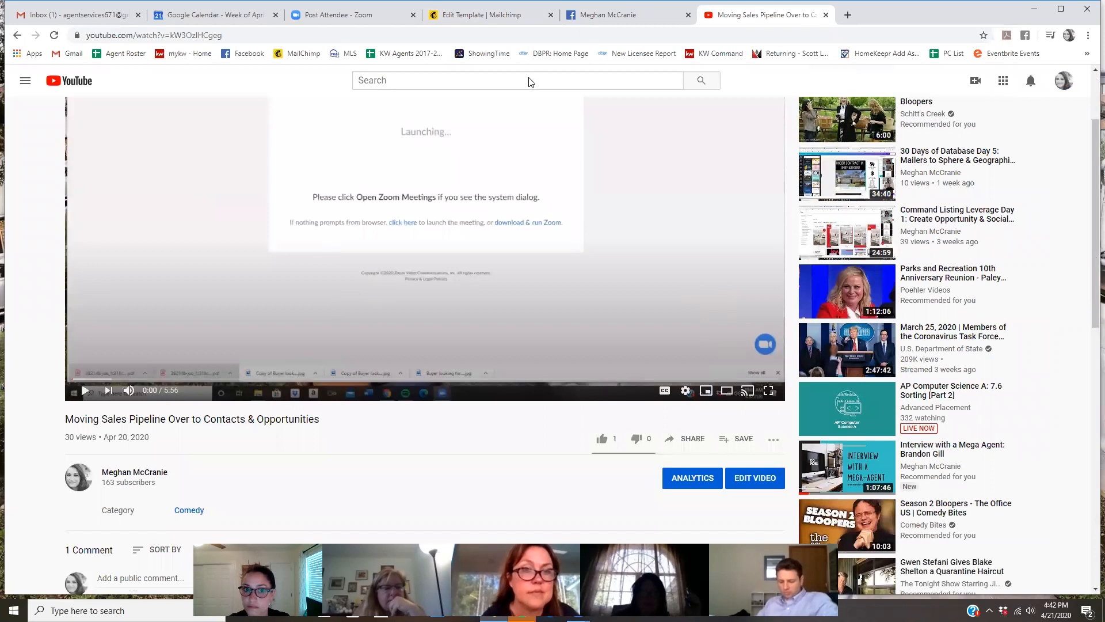
left_click(521, 16)
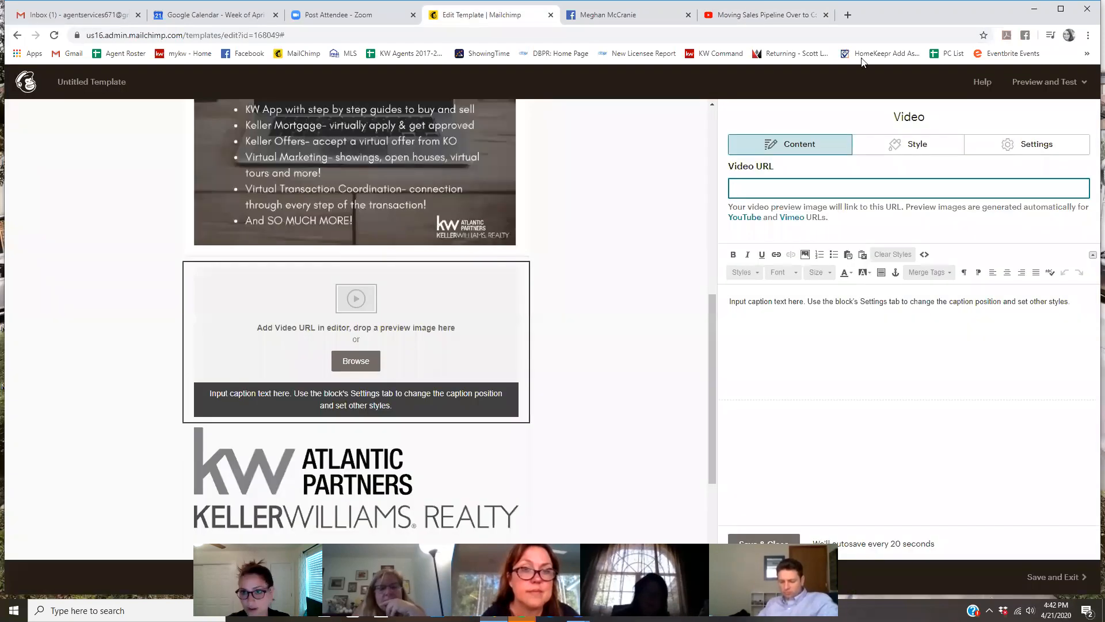
left_click(735, 16)
left_click(682, 439)
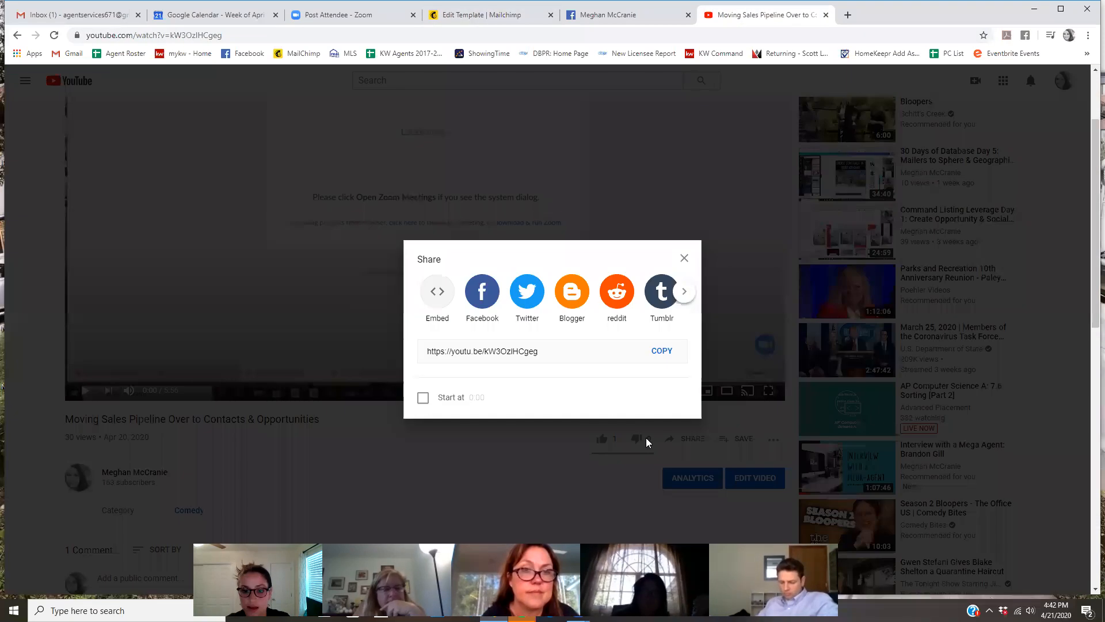
left_click(660, 352)
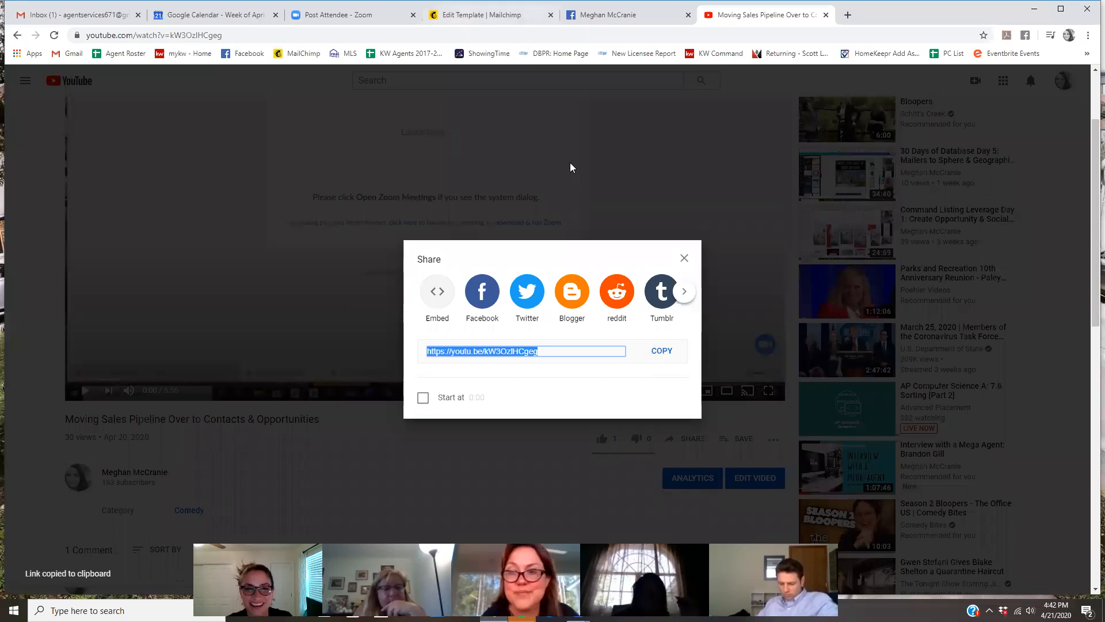
- Return to the Mailchimp template and paste the copied YouTube link as the video block's URL
left_click(466, 13)
right_click(739, 188)
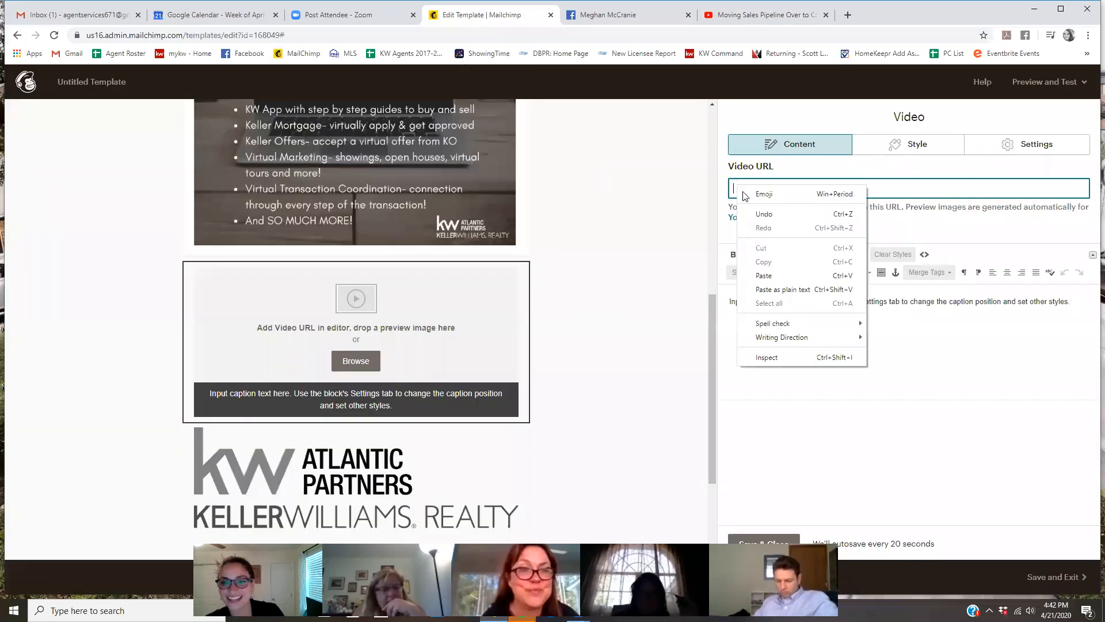
left_click(761, 279)
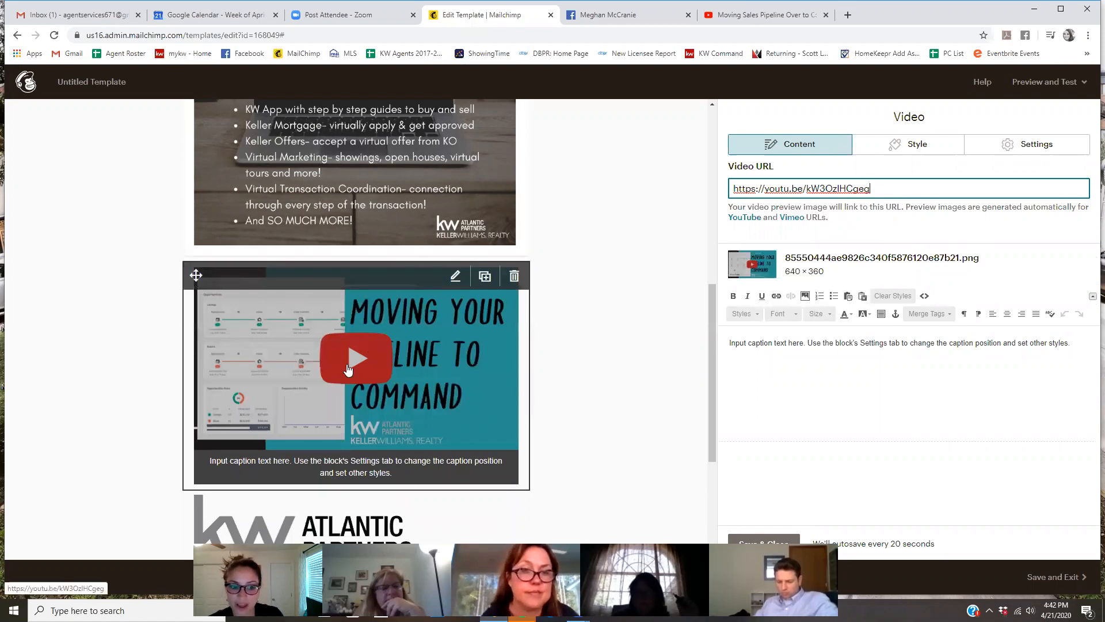
- Replace the video's placeholder caption with "Watch this video to learn more!", then save and close the video block
triple_click(761, 343)
type("Watch this video tolearn more")
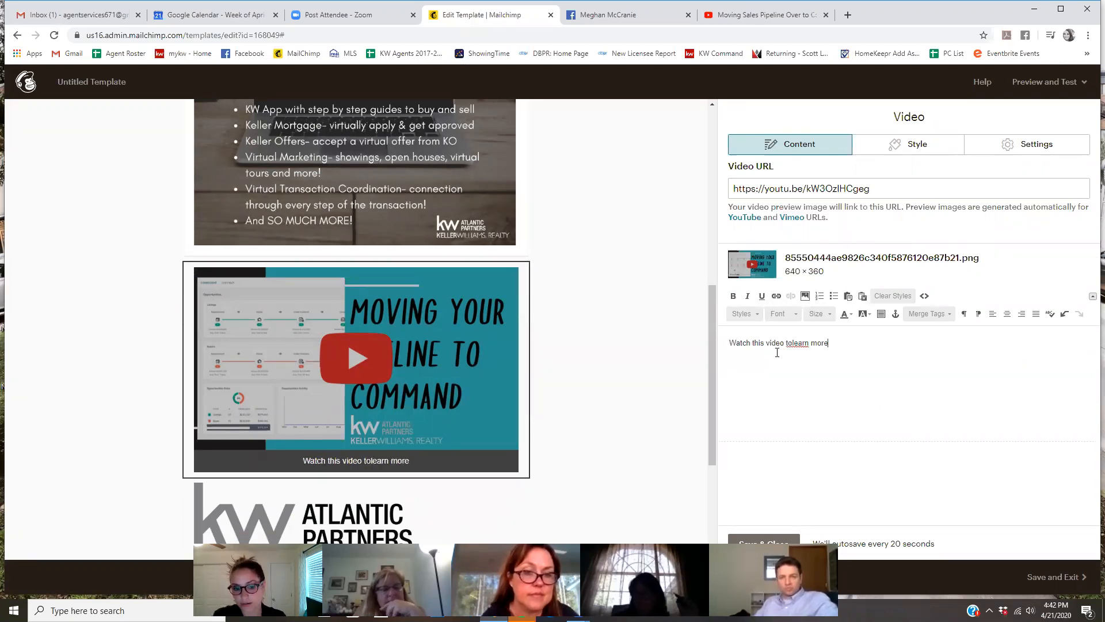
key("BackSpace")
key("BackSpace")
key("BackSpace")
key("BackSpace")
key("BackSpace")
key("BackSpace")
key("BackSpace")
key("BackSpace")
type("learn more!")
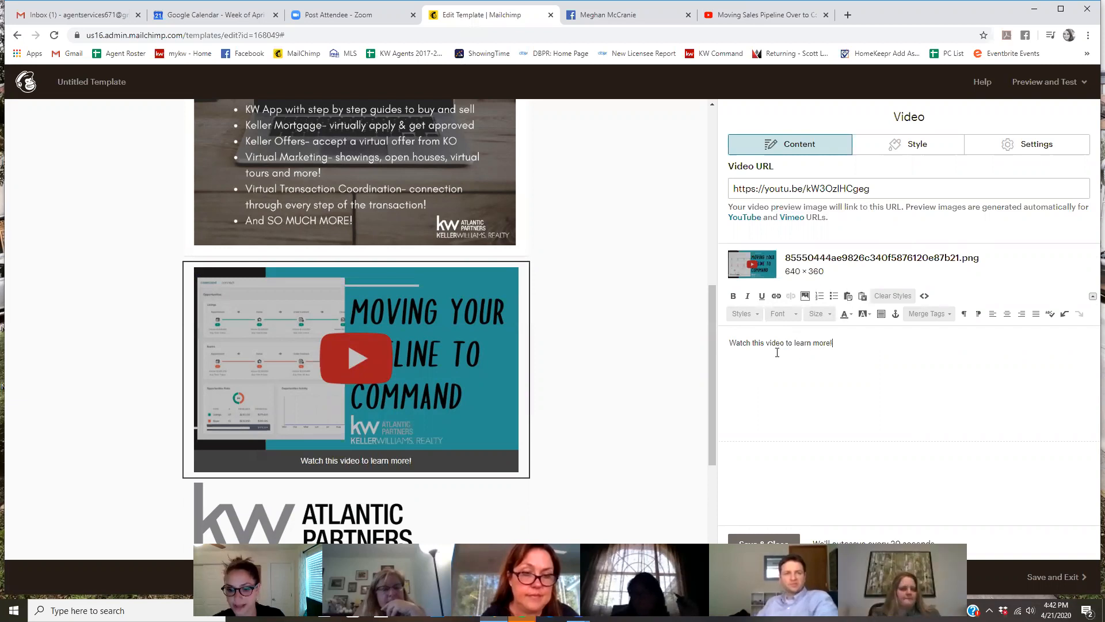
left_click(764, 542)
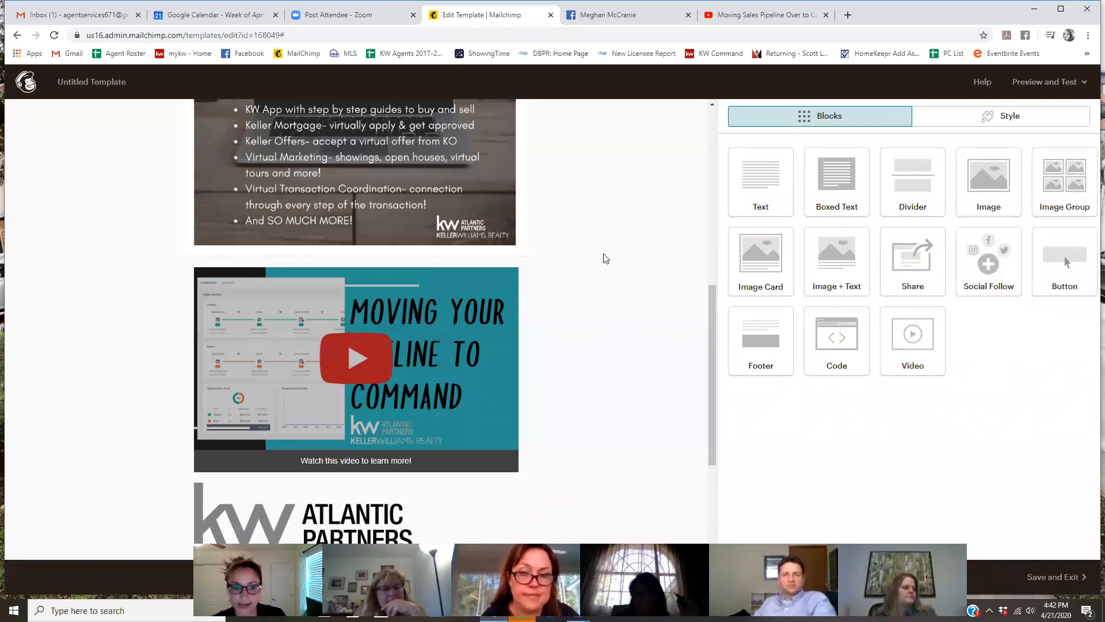
- Open the footer block and replace the copyright line's year tag with 2020 and its company tag with Keller Williams Realty Atlantic Partners
scroll(605, 265, "down", 4)
left_click(379, 466)
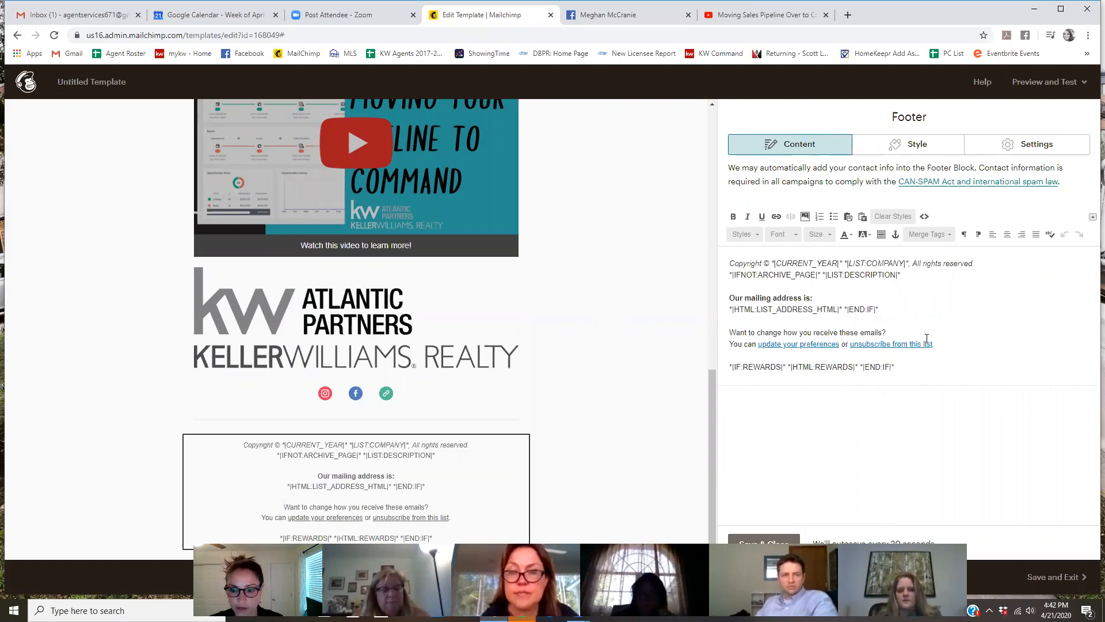
left_click_drag(778, 262, 833, 260)
type("2020|* *|")
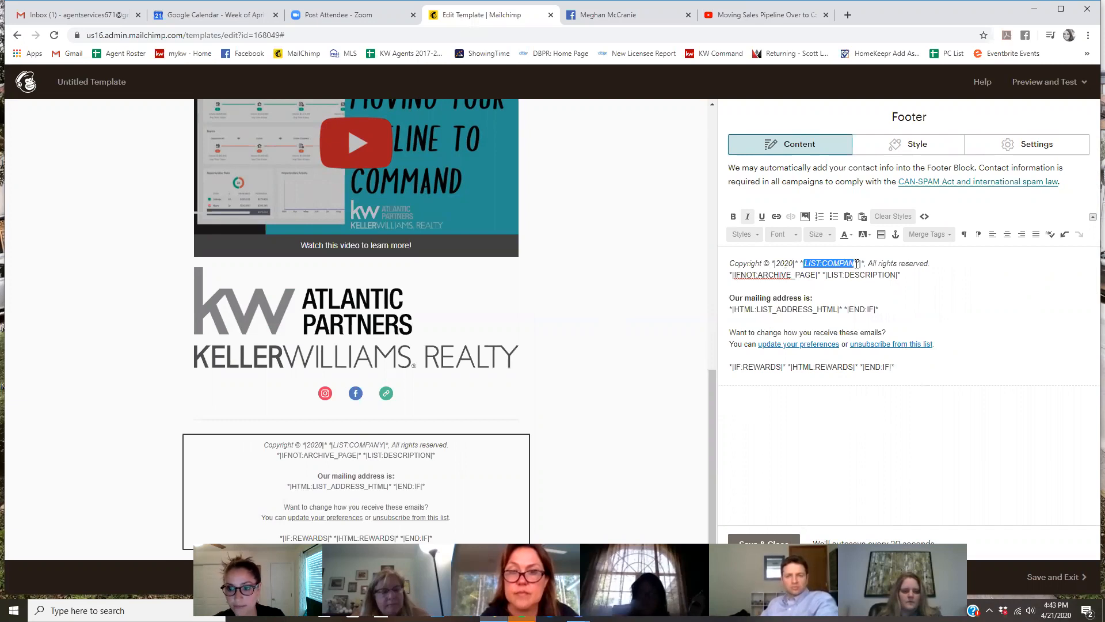
type("Keller Williams ")
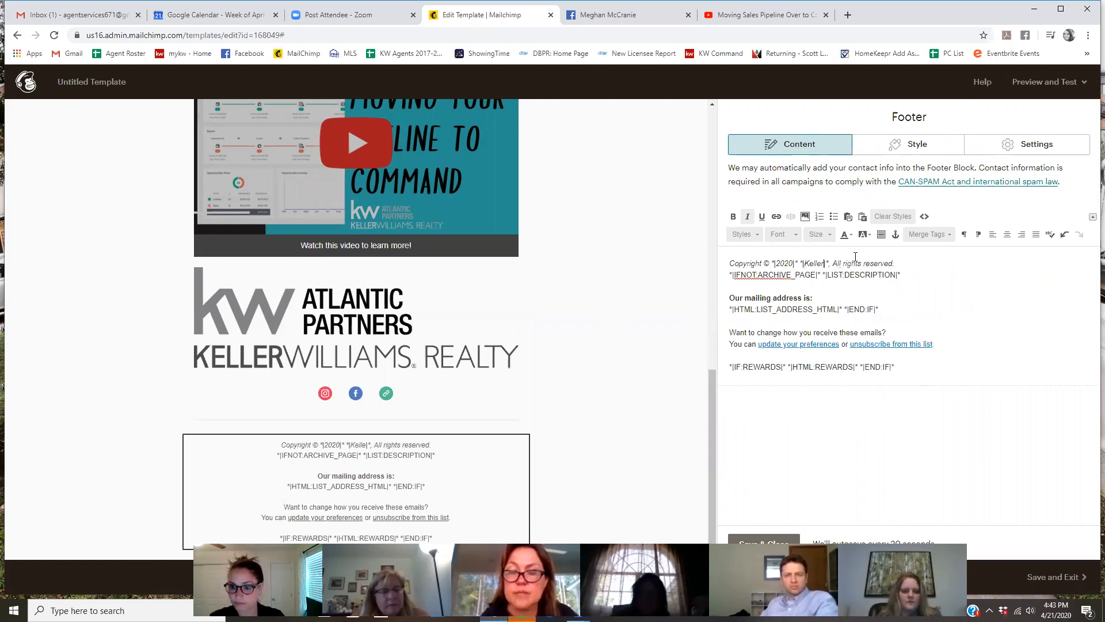
type("Realty Atlantic ")
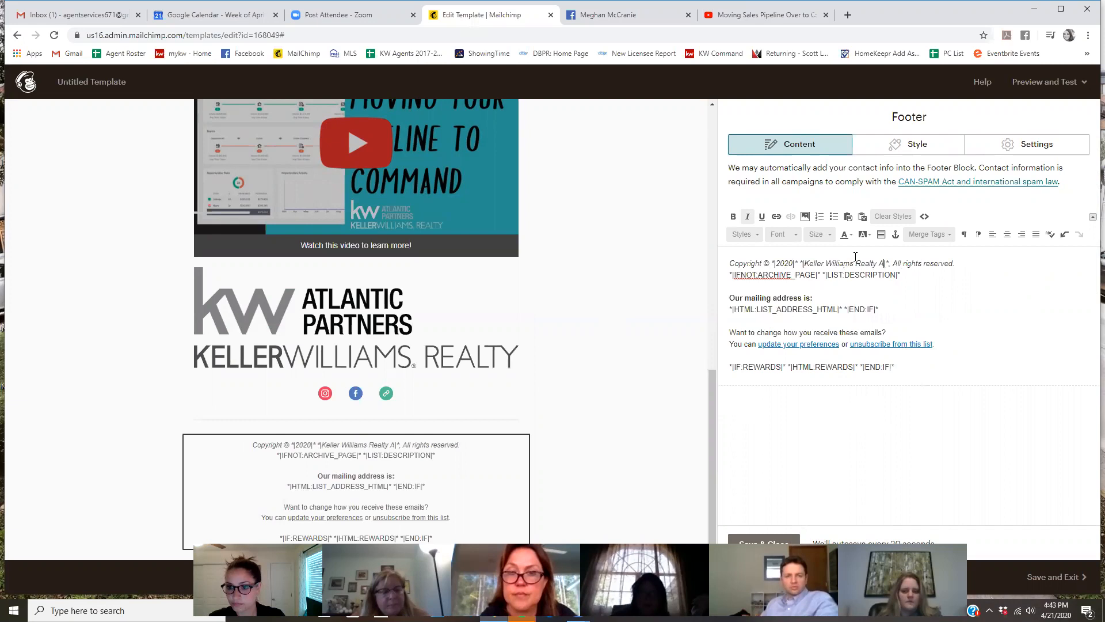
type("Partners")
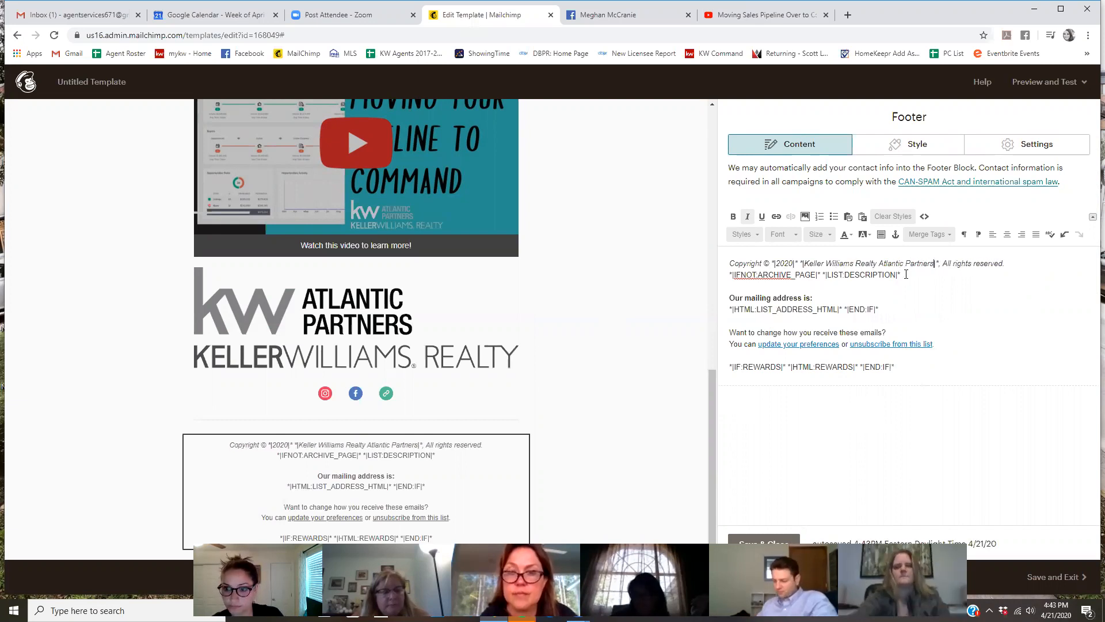
- Remove the leftover merge-tag symbols from the footer's copyright line and delete the archive page and list description line beneath it
left_click(942, 263)
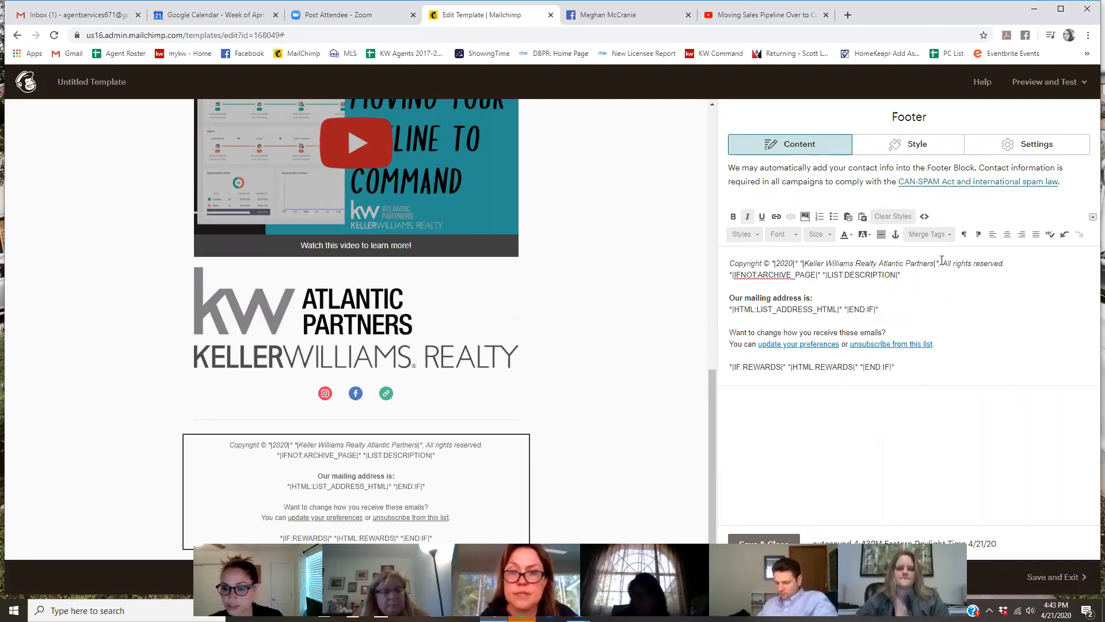
key("BackSpace")
key("BackSpace")
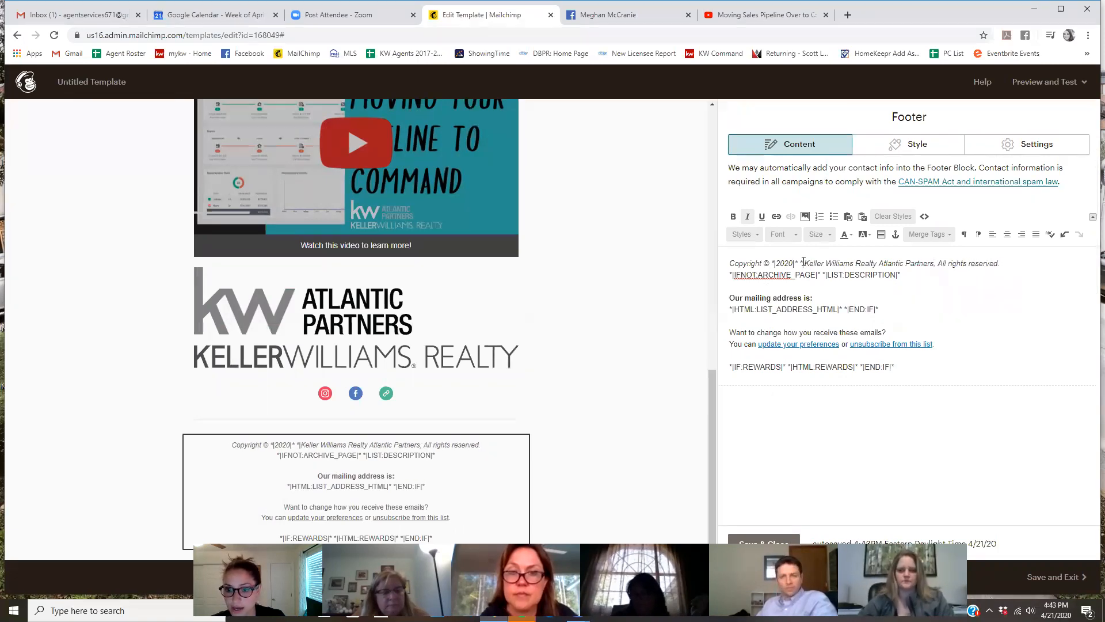
left_click(809, 263)
key("BackSpace")
key("BackSpace")
key("BackSpace")
key("BackSpace")
key("BackSpace")
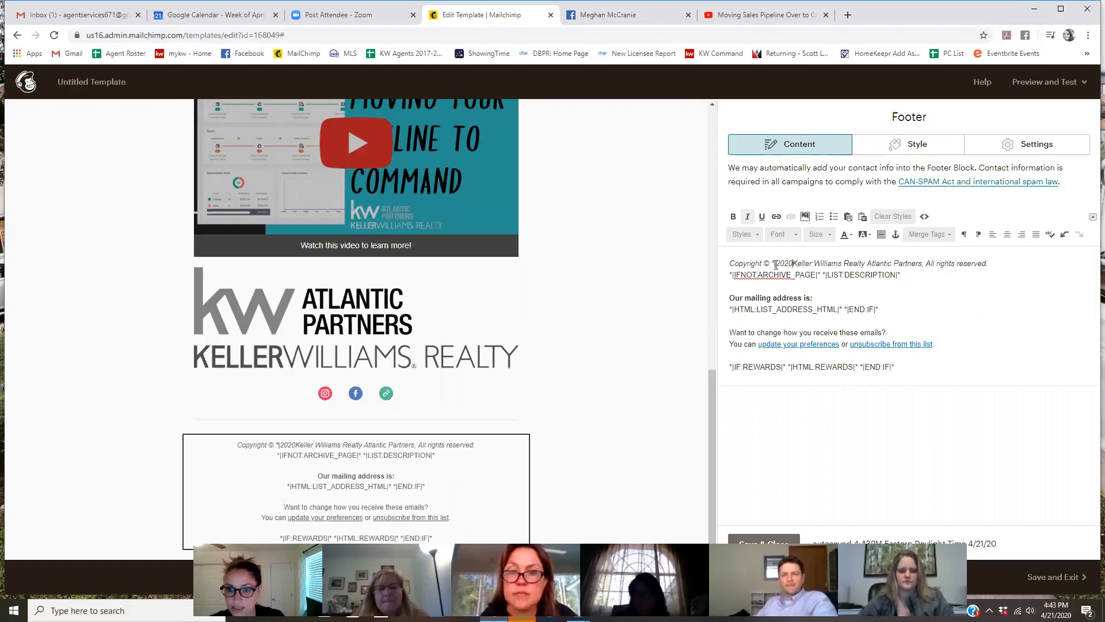
key("BackSpace")
key("BackSpace")
left_click(789, 263)
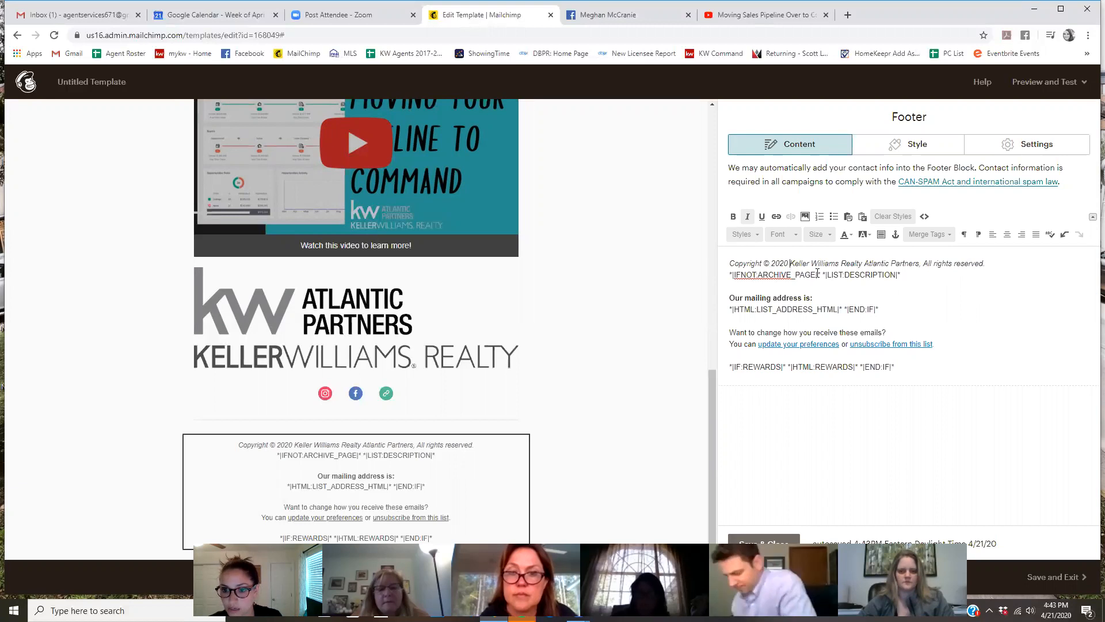
left_click_drag(733, 277, 901, 278)
key("BackSpace")
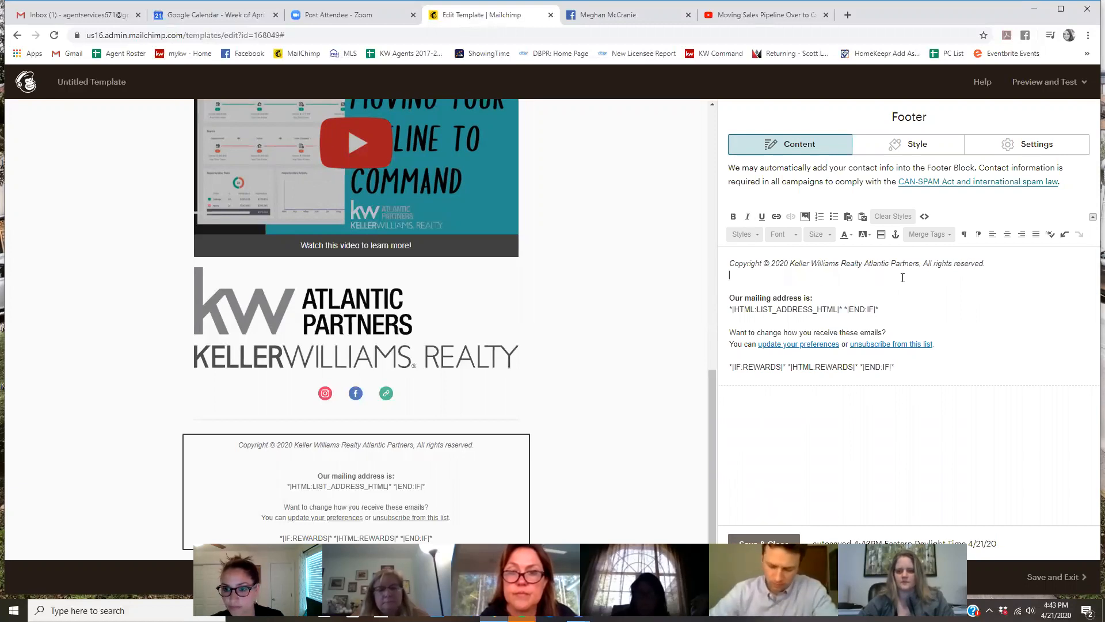
- Replace the footer's mailing address merge tags with the office's street address and city on one line
triple_click(771, 313)
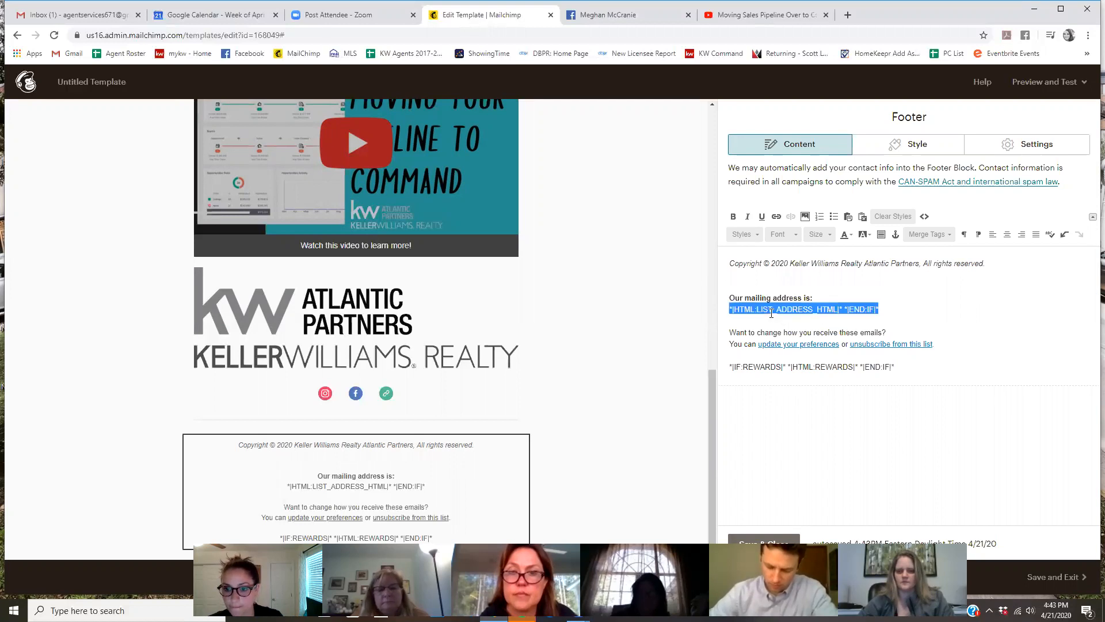
type("4116 3rd ST")
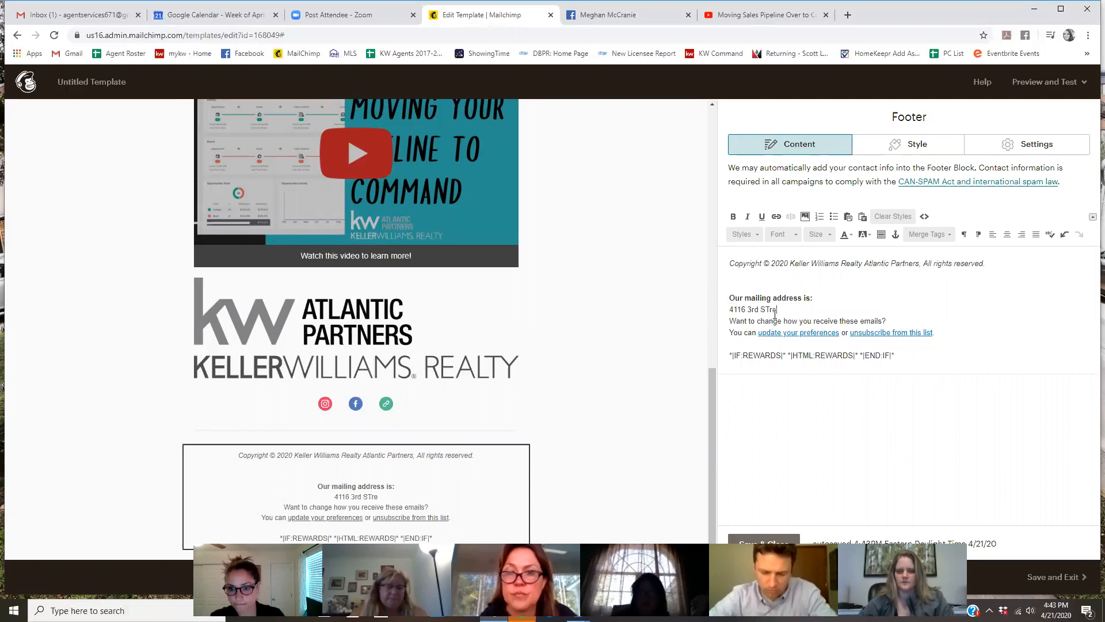
key("BackSpace")
type("treet S.")
key("Return")
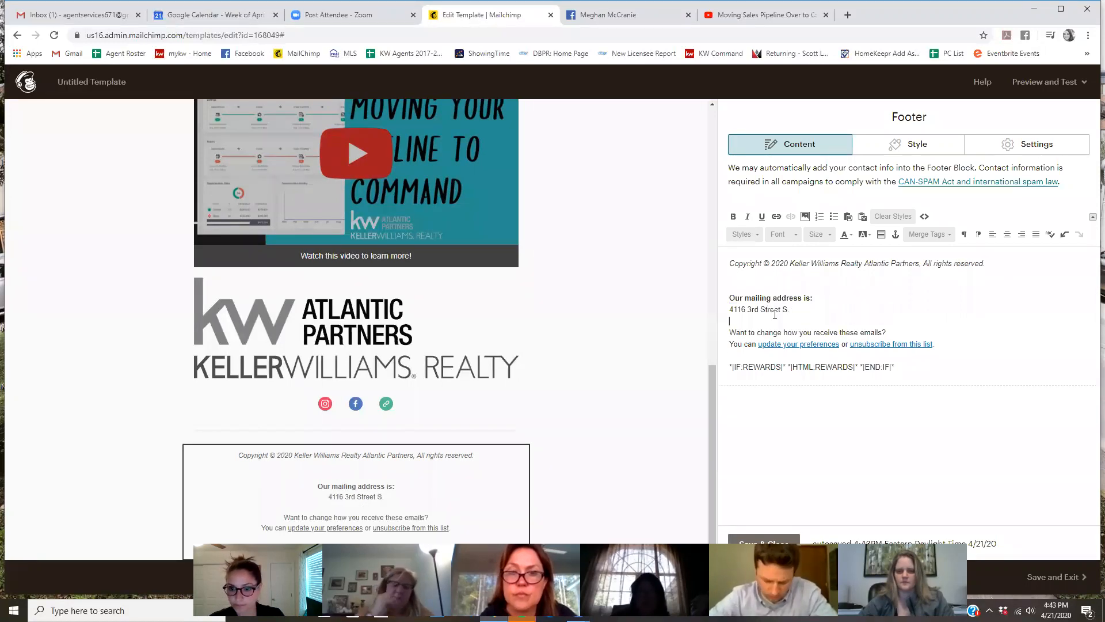
left_click(796, 310)
type("Ja")
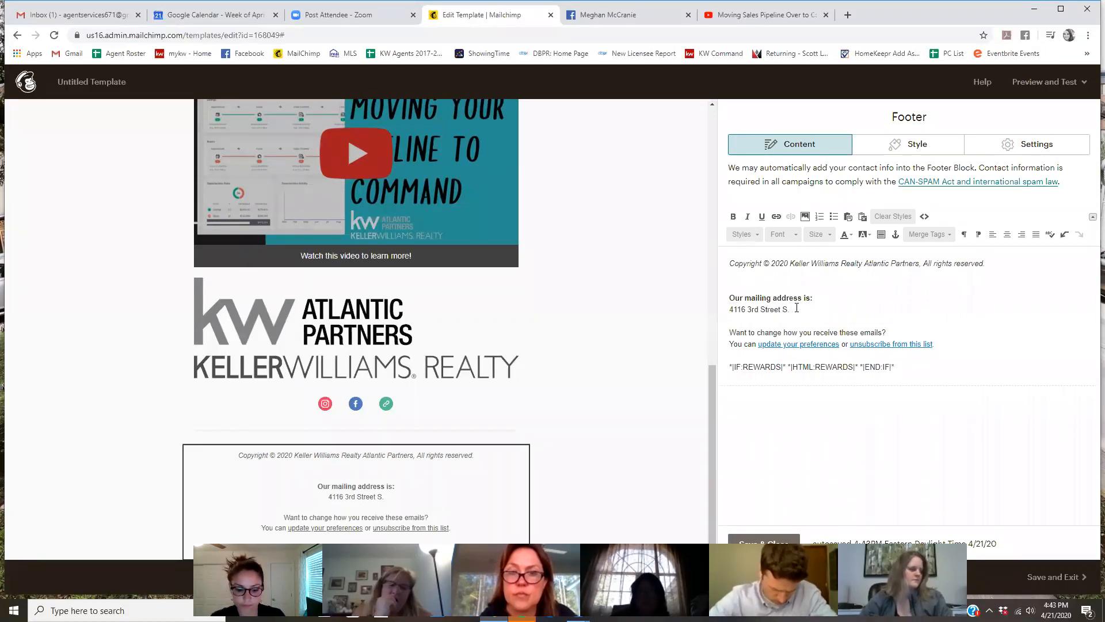
type("cksonville Beach")
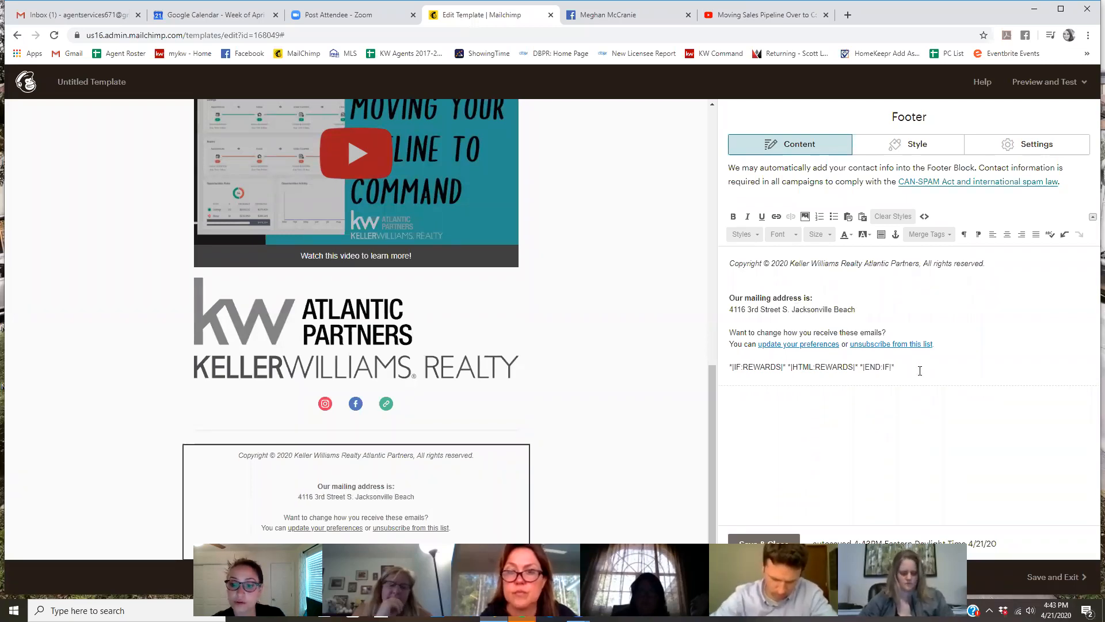
- Delete the rewards merge-tag line from the footer, then save and close the footer block
left_click_drag(917, 367, 681, 371)
key("BackSpace")
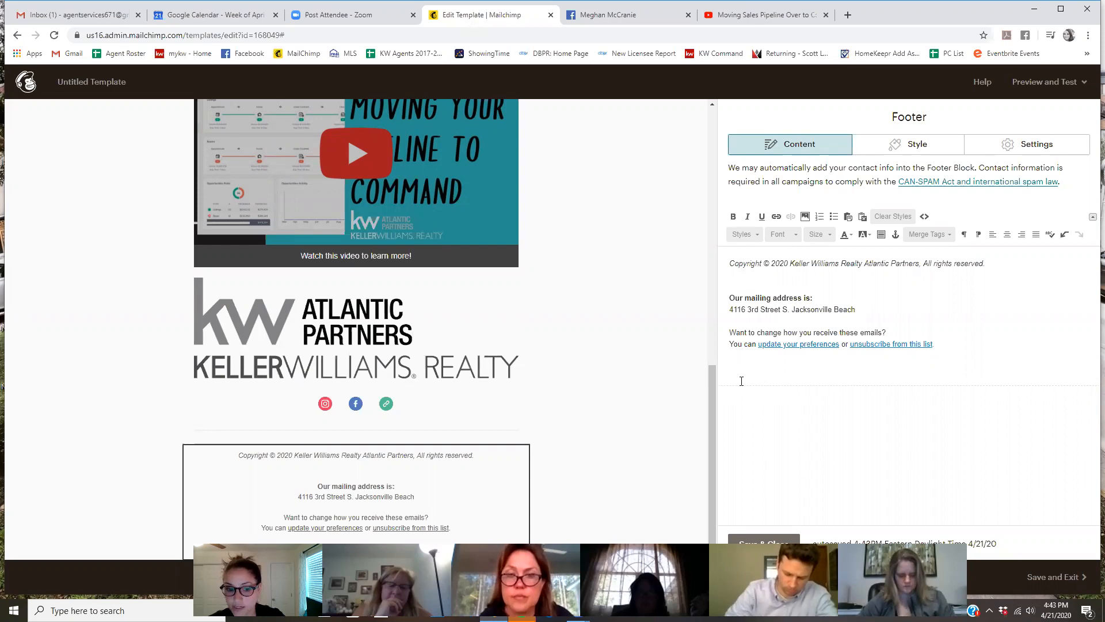
scroll(600, 400, "down", 1)
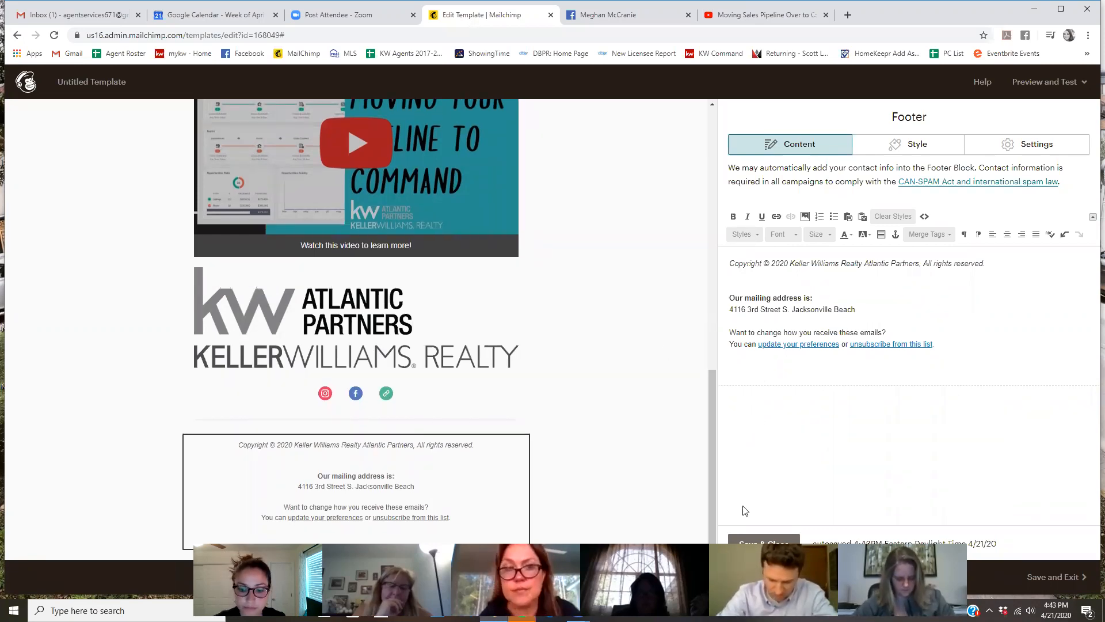
left_click(747, 541)
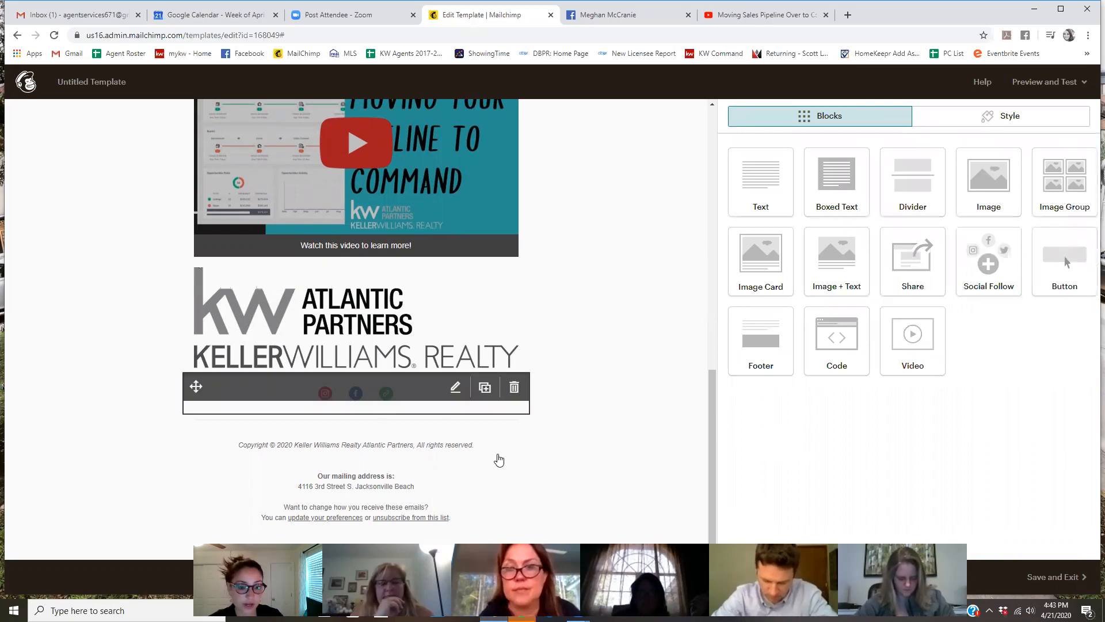
- Review the finished email layout from header photo to footer and check the available preview and test email options
scroll(526, 386, "up", 15)
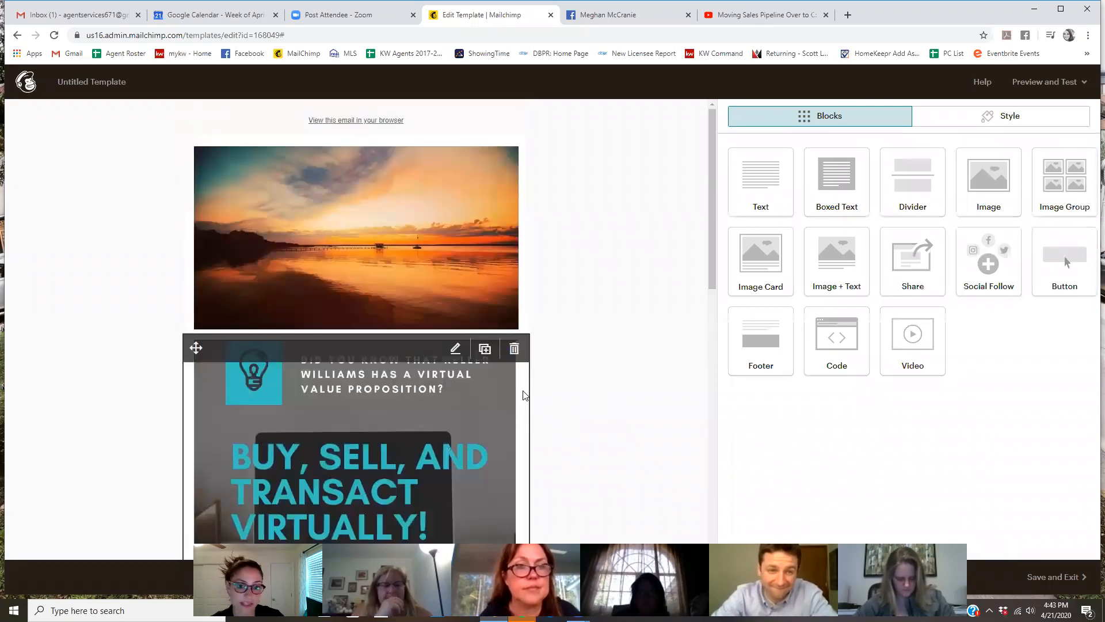
scroll(492, 313, "down", 15)
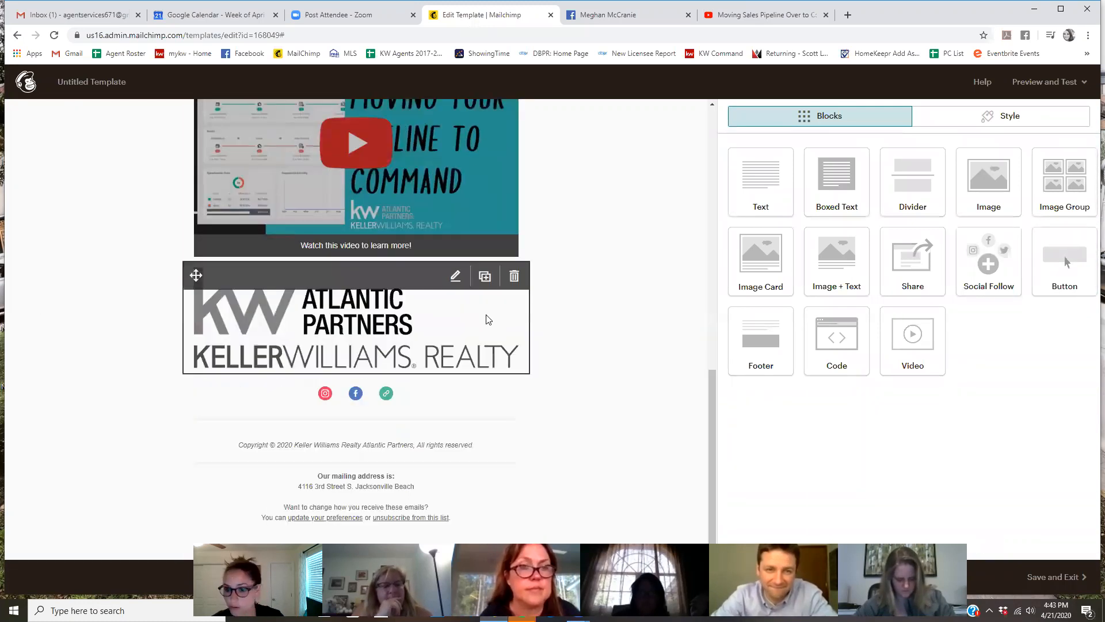
scroll(494, 331, "up", 6)
scroll(494, 331, "up", 7)
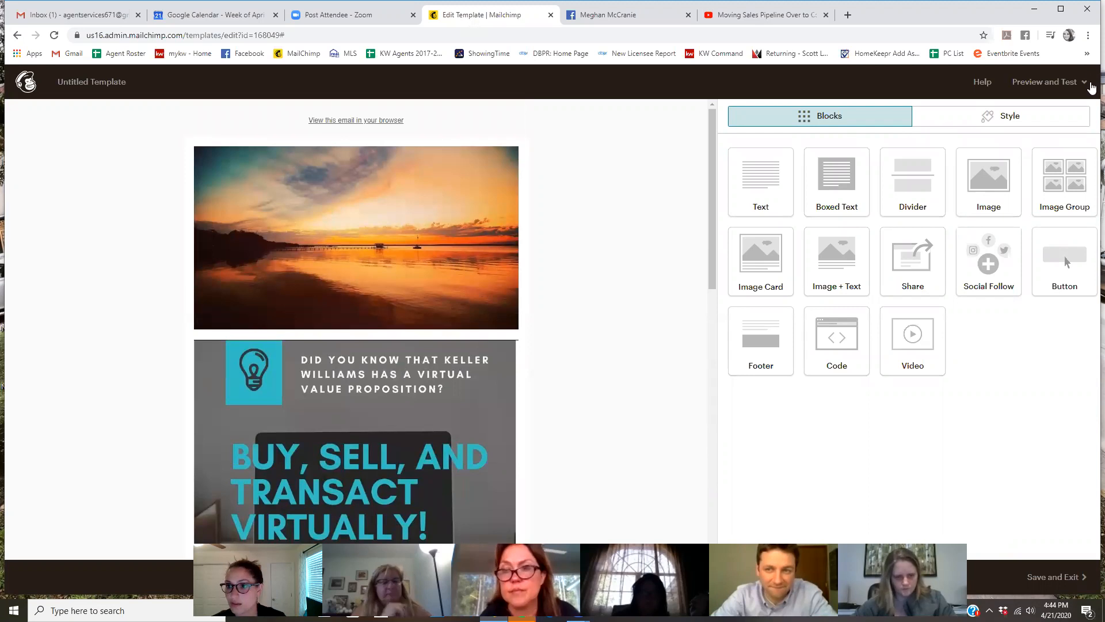
left_click(1053, 82)
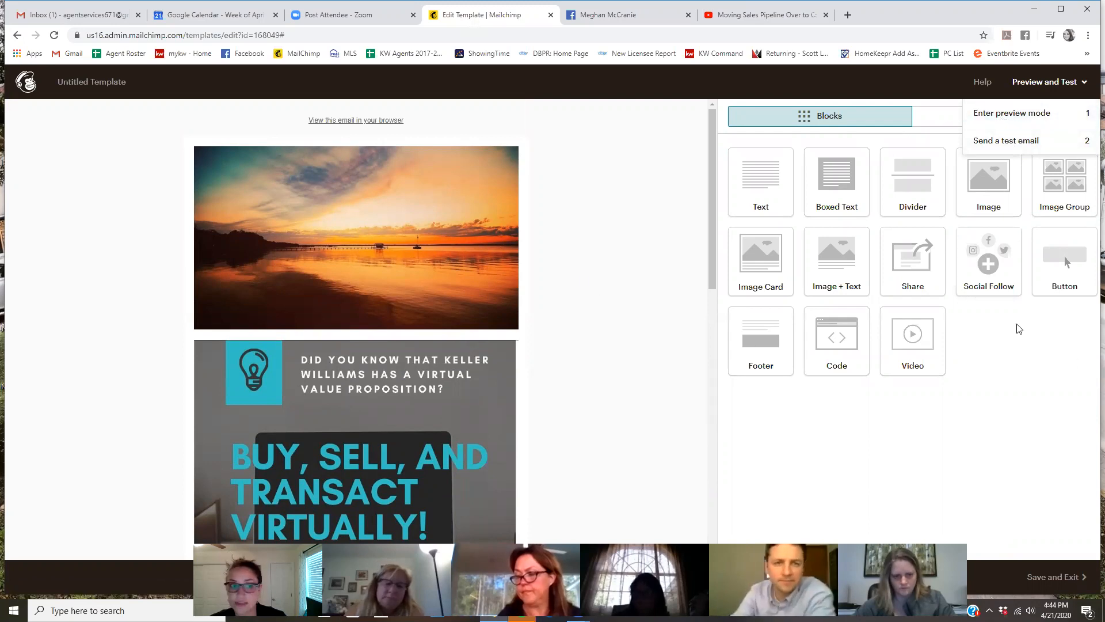
left_click(92, 81)
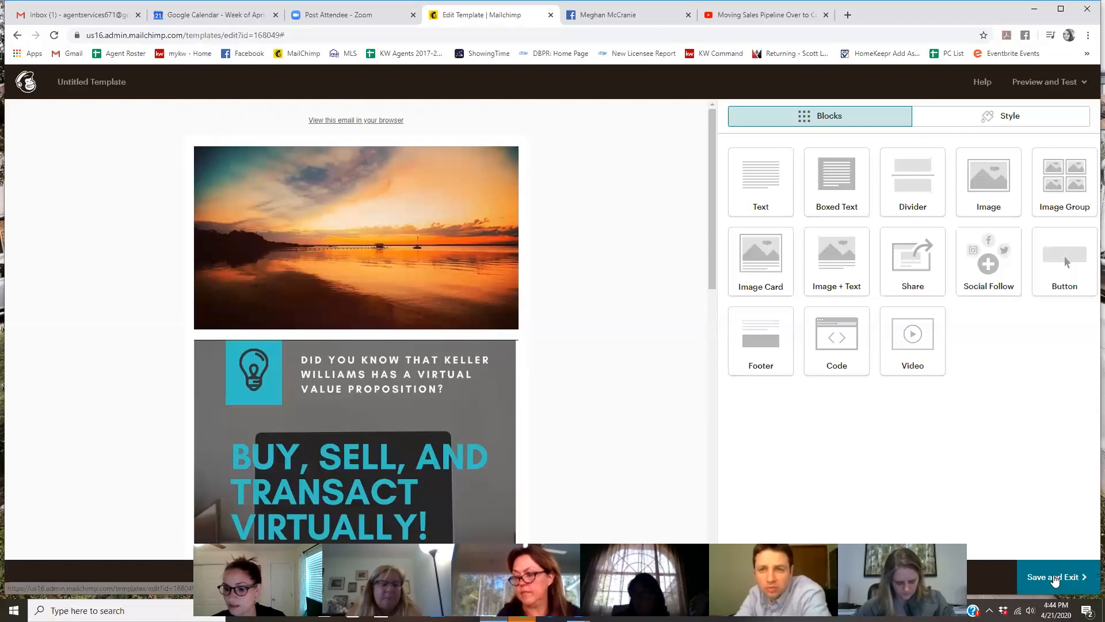
- Save and exit the email template under the name Test Template
left_click(1059, 576)
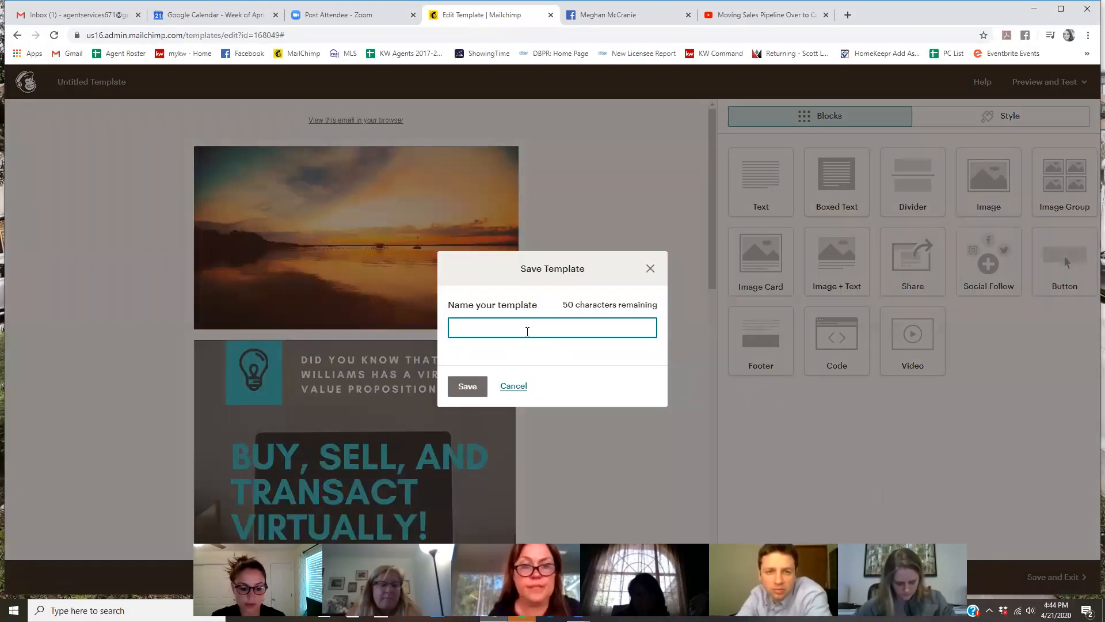
type("Test Template")
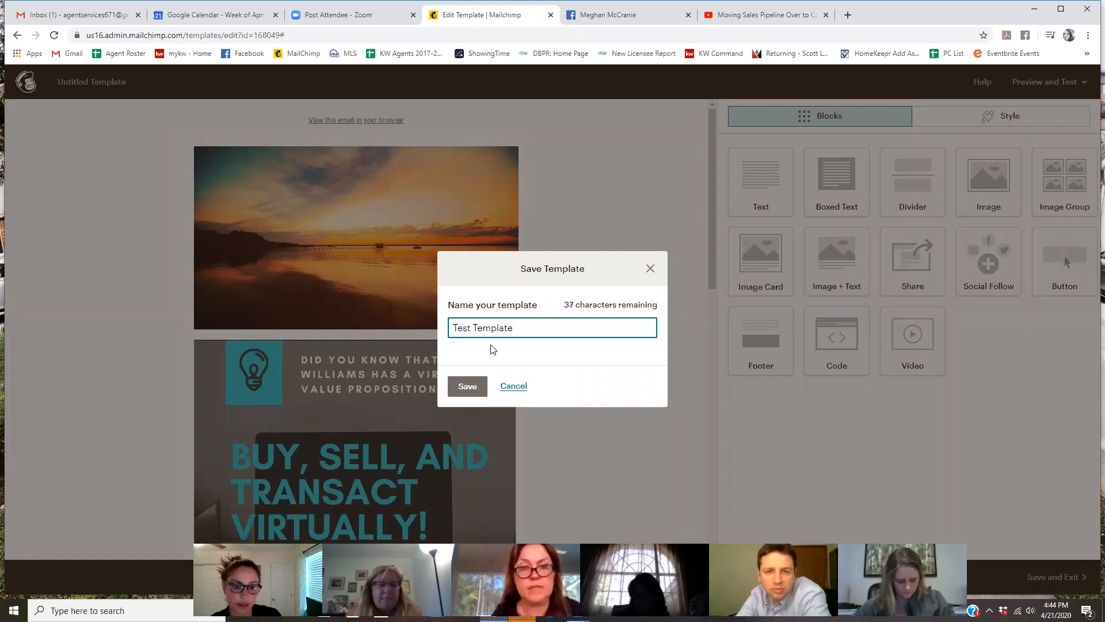
left_click(467, 386)
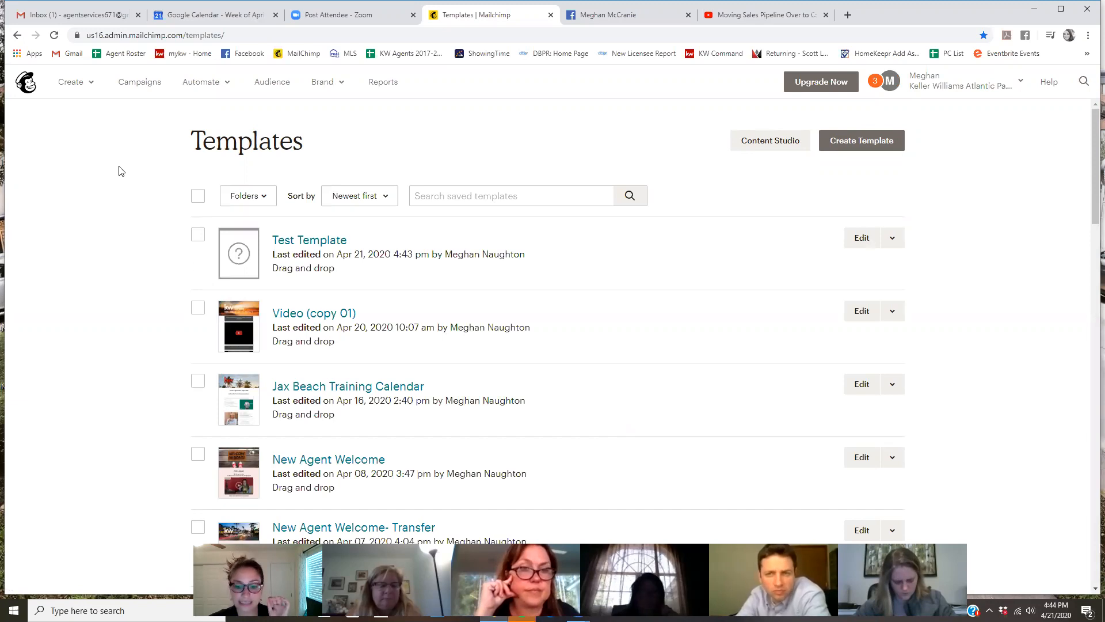
- Create a regular email campaign named VVP
left_click(140, 82)
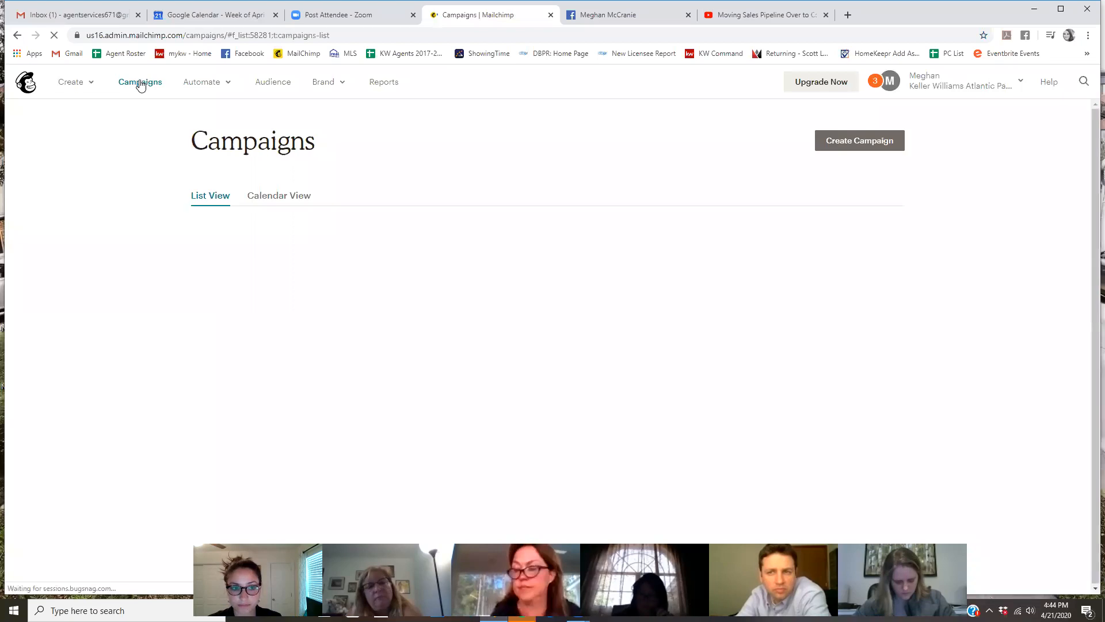
left_click(853, 142)
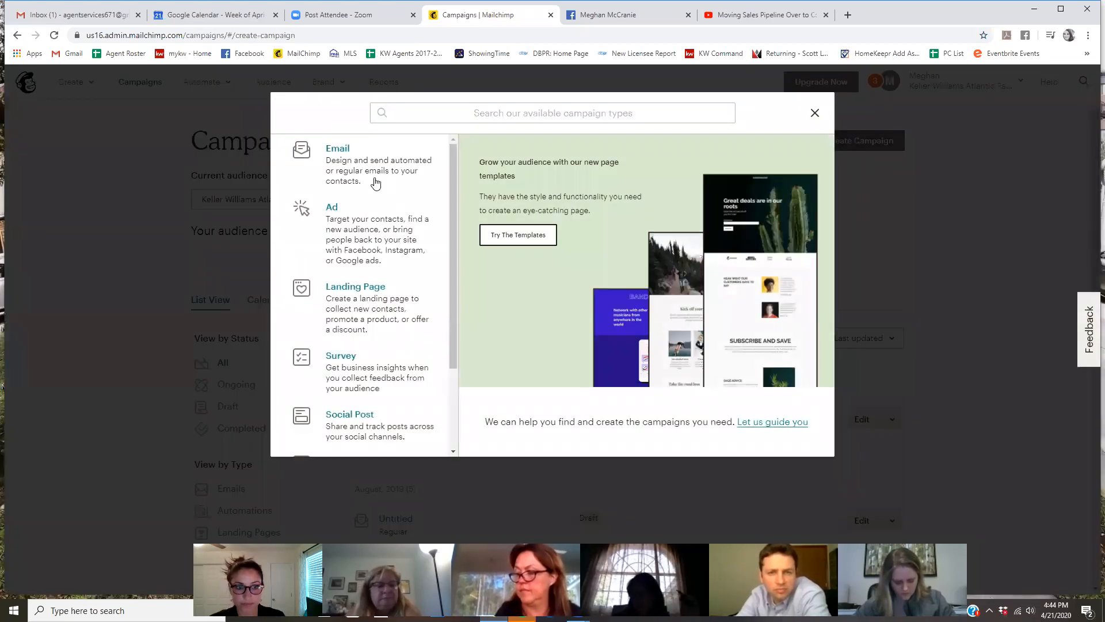
left_click(343, 165)
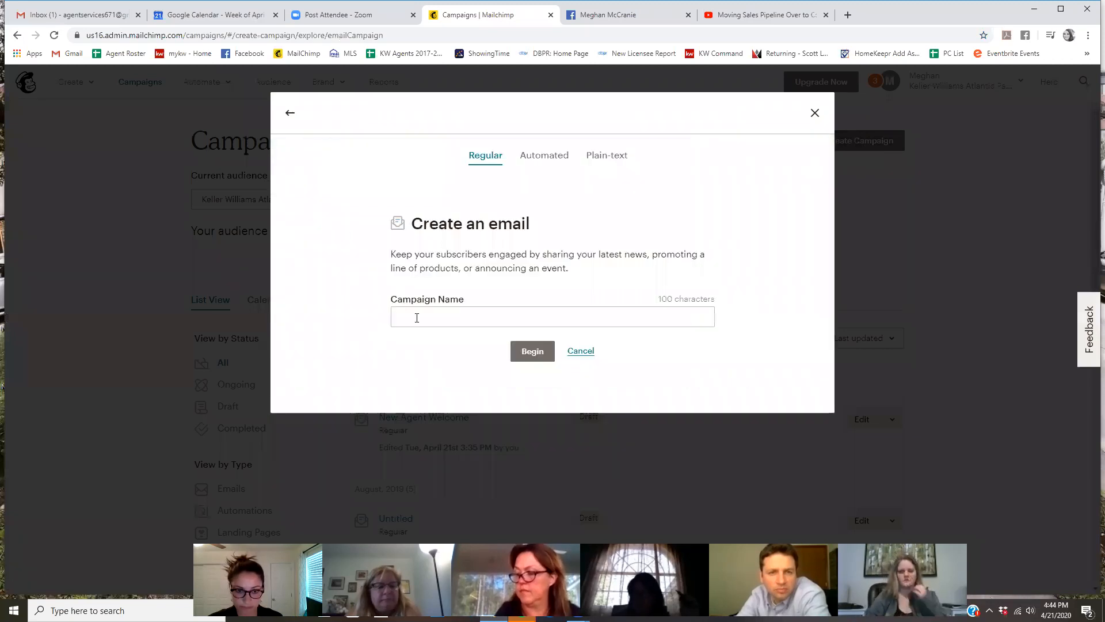
left_click(463, 306)
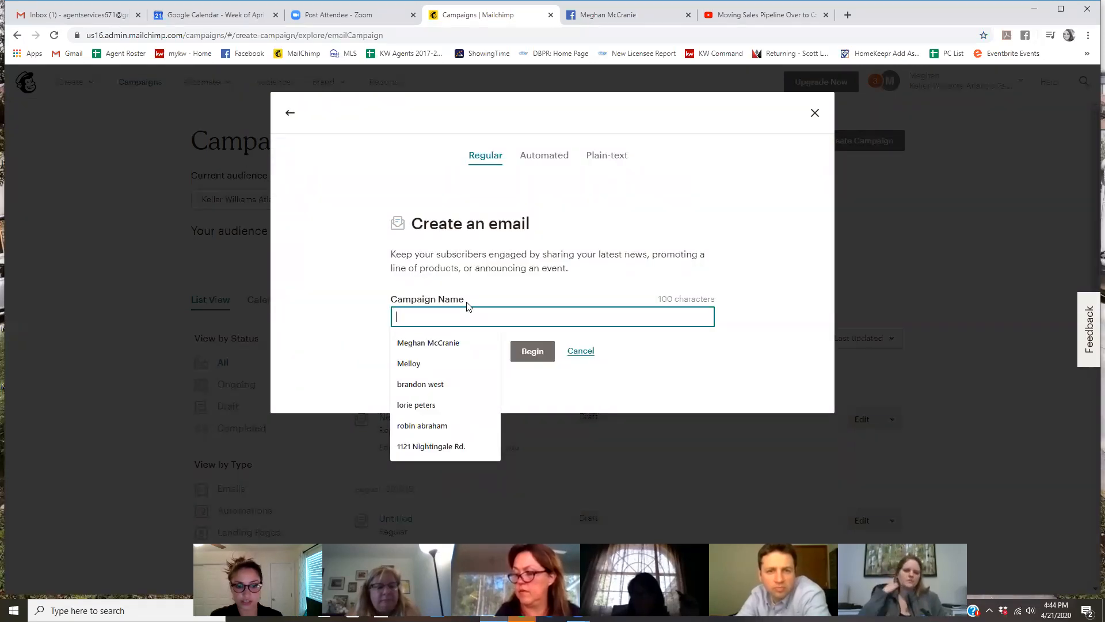
type("VVP")
left_click(513, 349)
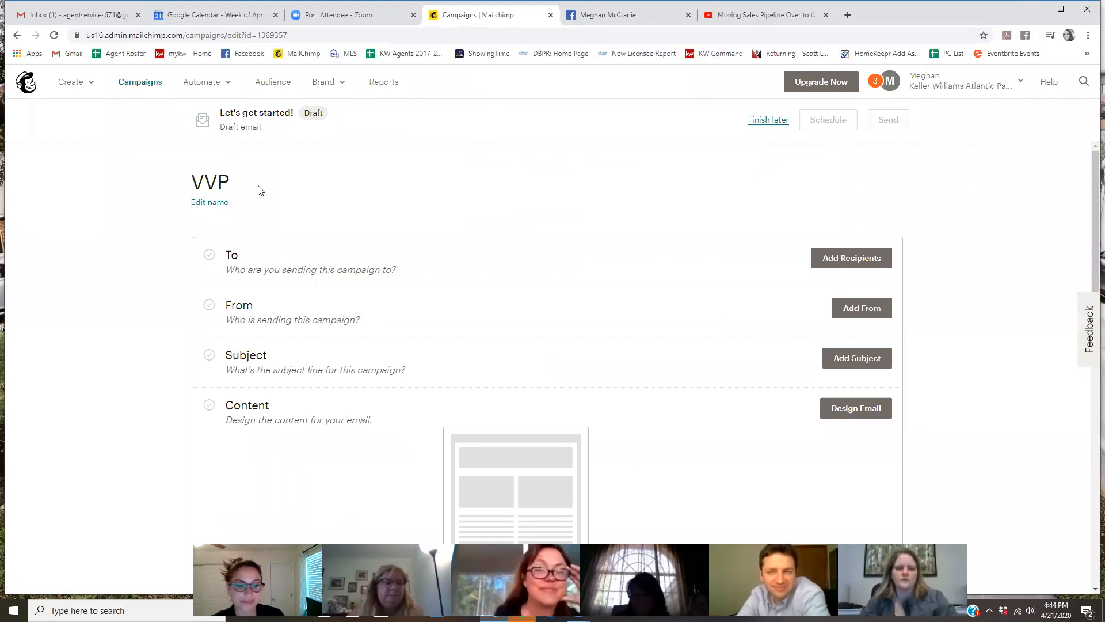
- Set the campaign's recipients to the Jacksonville Beach Office tag in the Keller Williams Atlantic Partners audience, save, and check the sender address
left_click(826, 263)
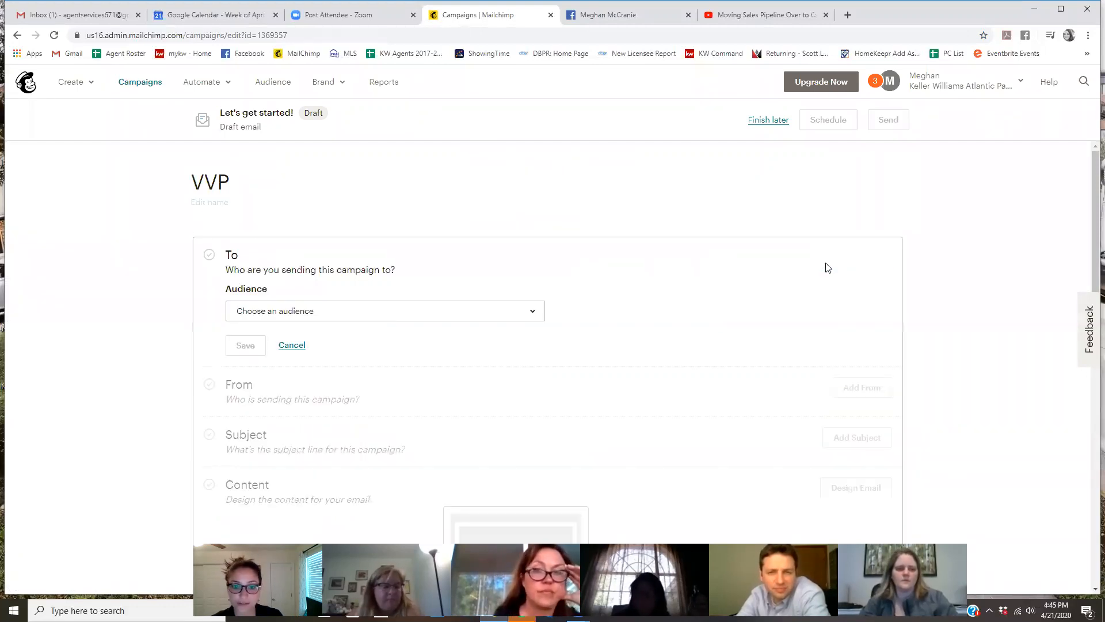
left_click(296, 320)
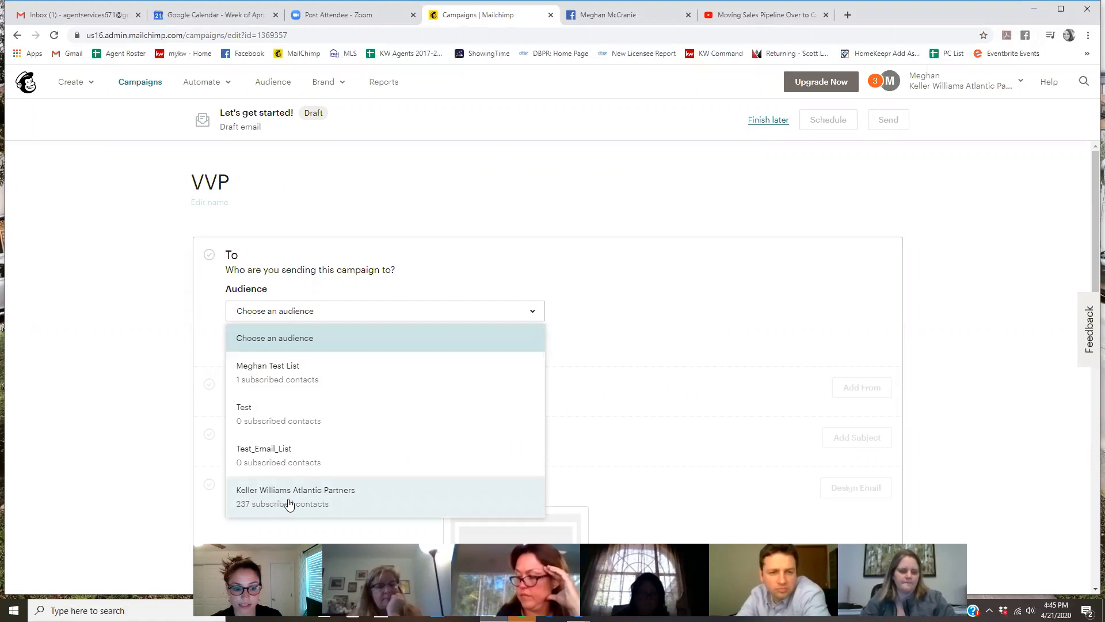
left_click(383, 507)
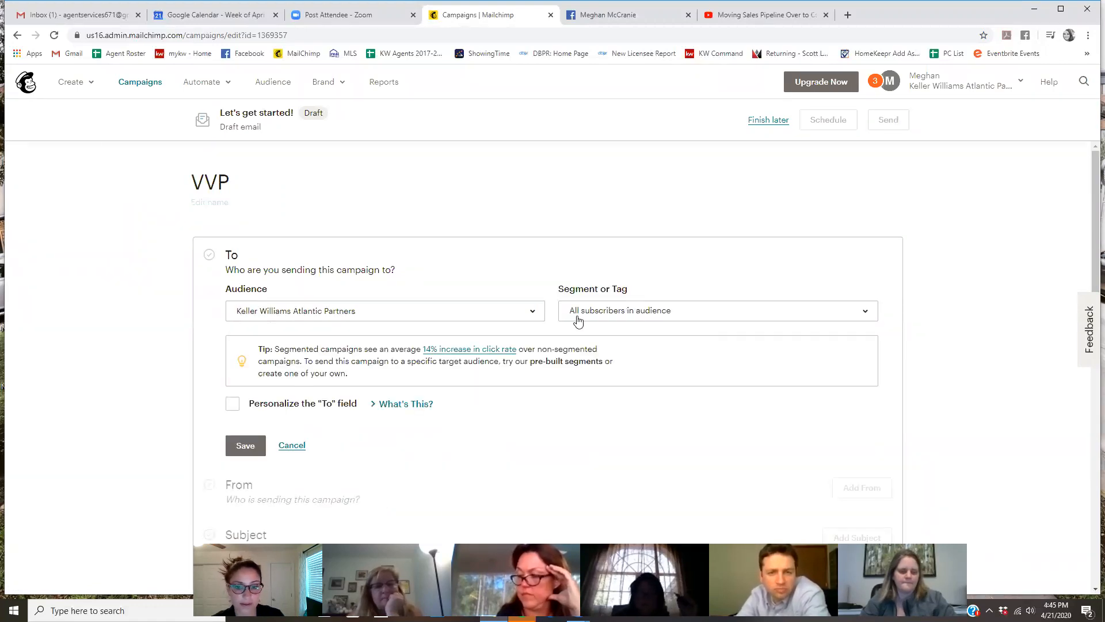
left_click(596, 317)
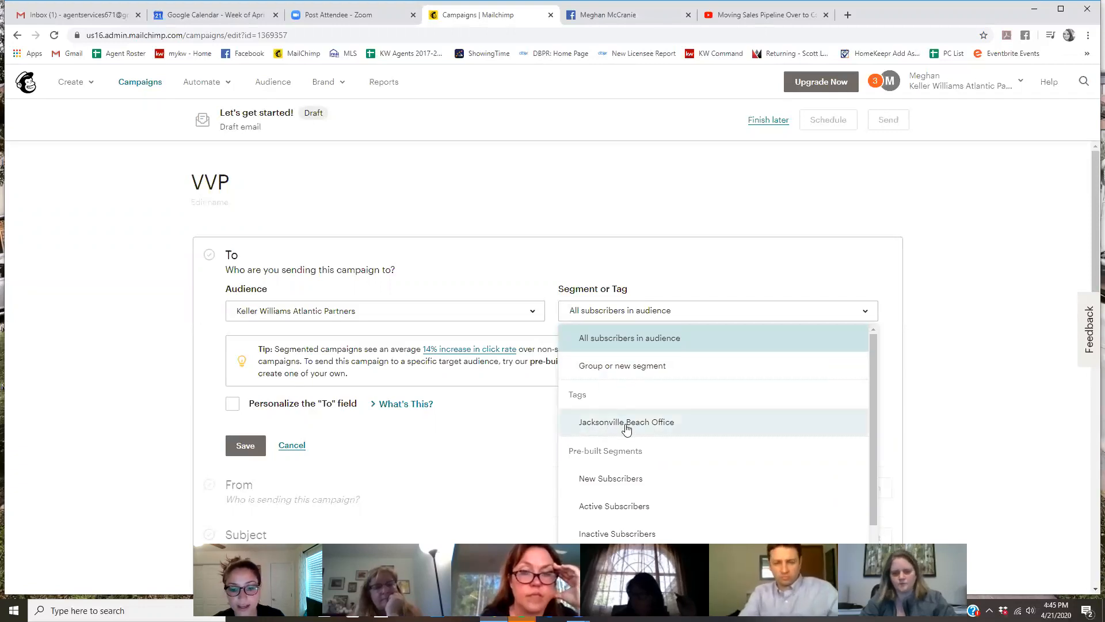
left_click(678, 423)
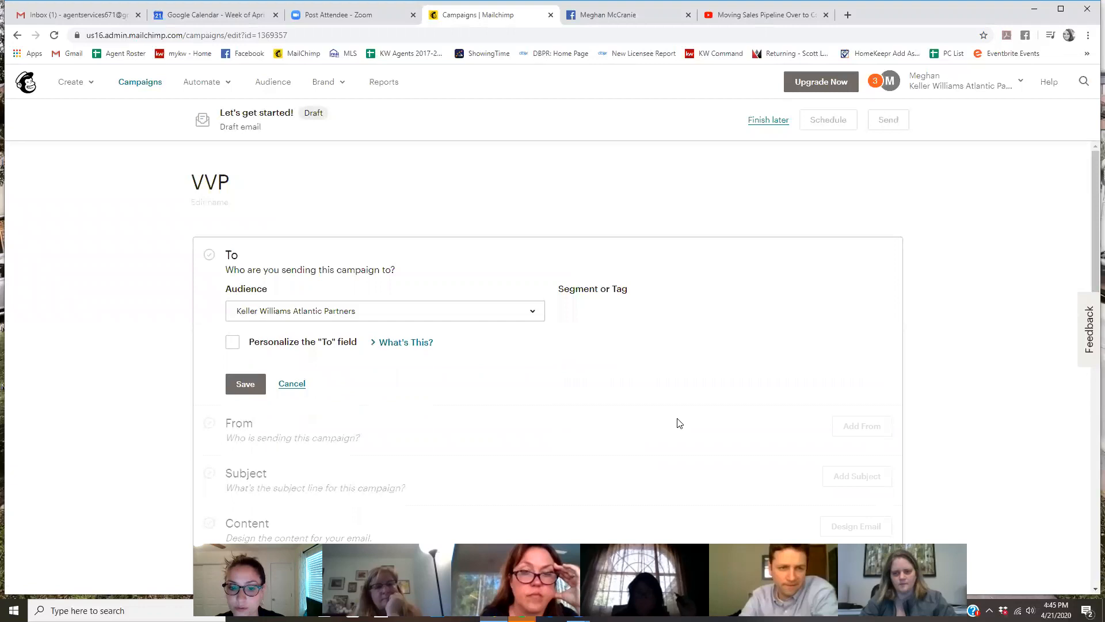
left_click(245, 385)
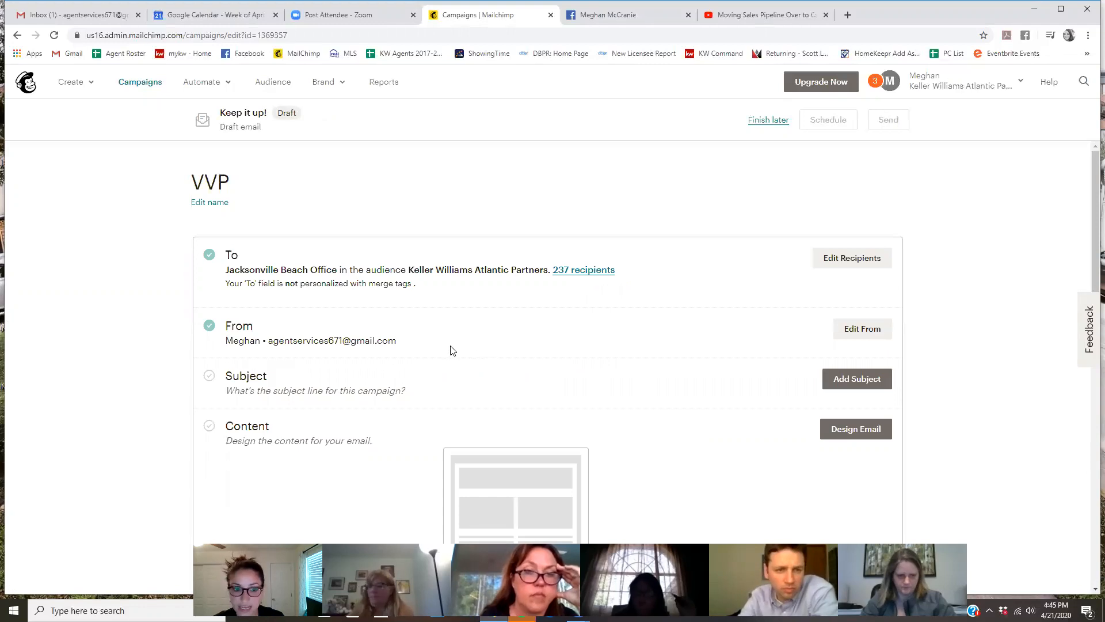
left_click_drag(396, 340, 269, 340)
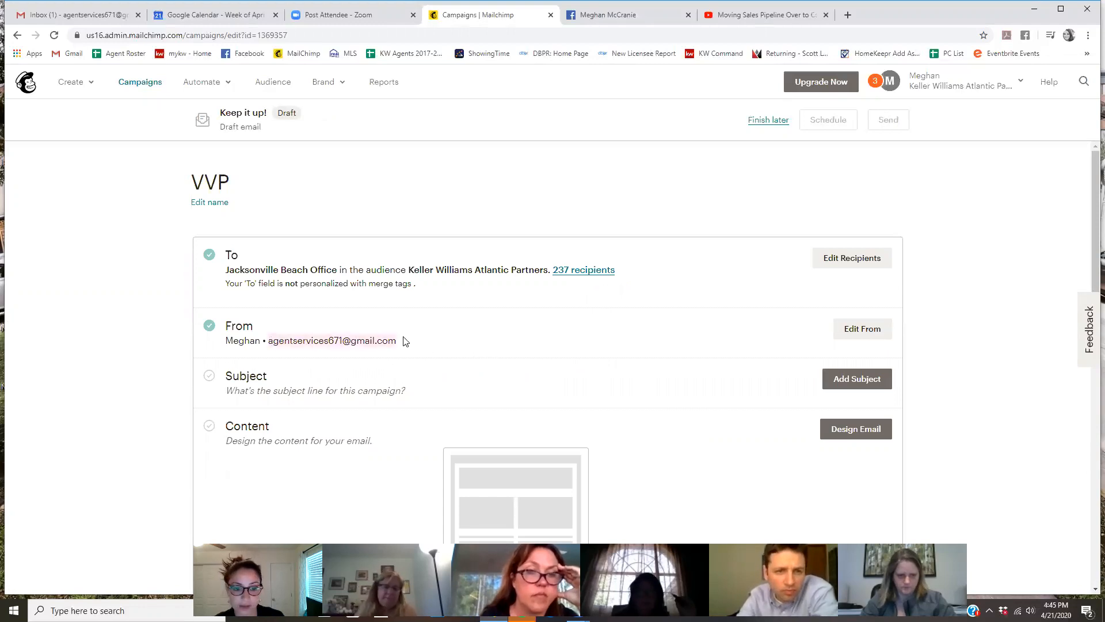
left_click(437, 343)
- Enter "Check out our Virtual Value Proposition!" as the campaign's subject line
scroll(403, 311, "down", 2)
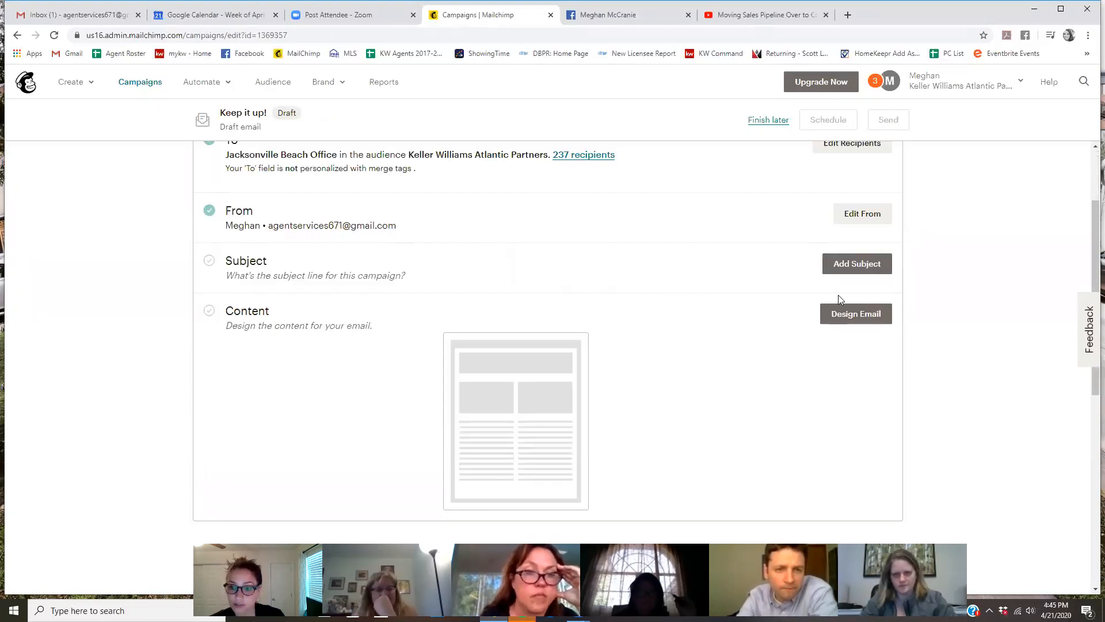
left_click(843, 269)
left_click(435, 329)
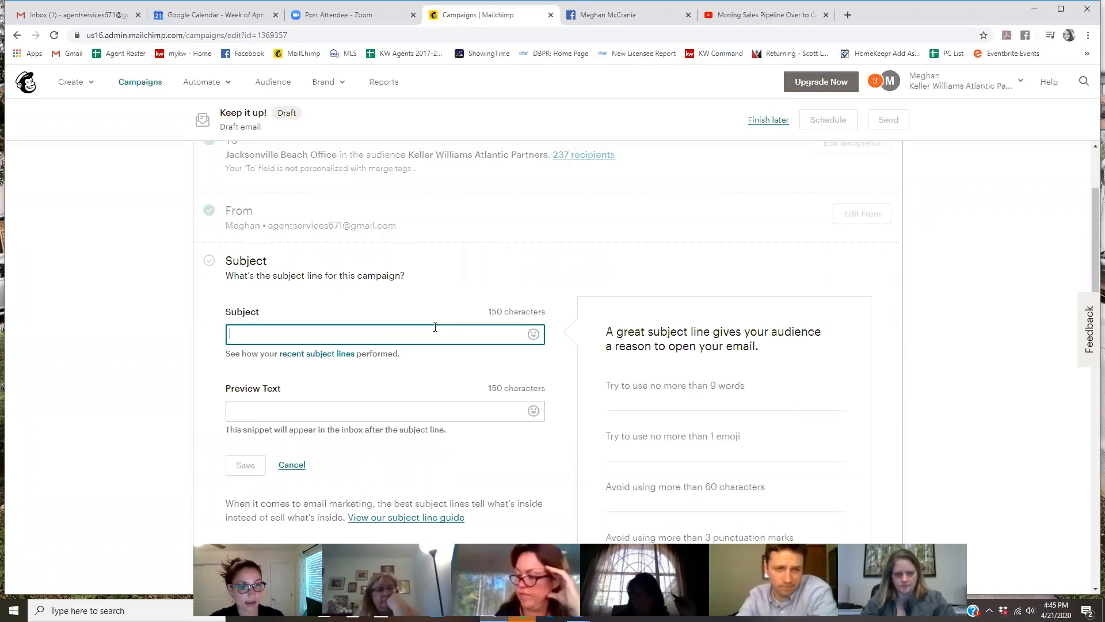
type("Check out ")
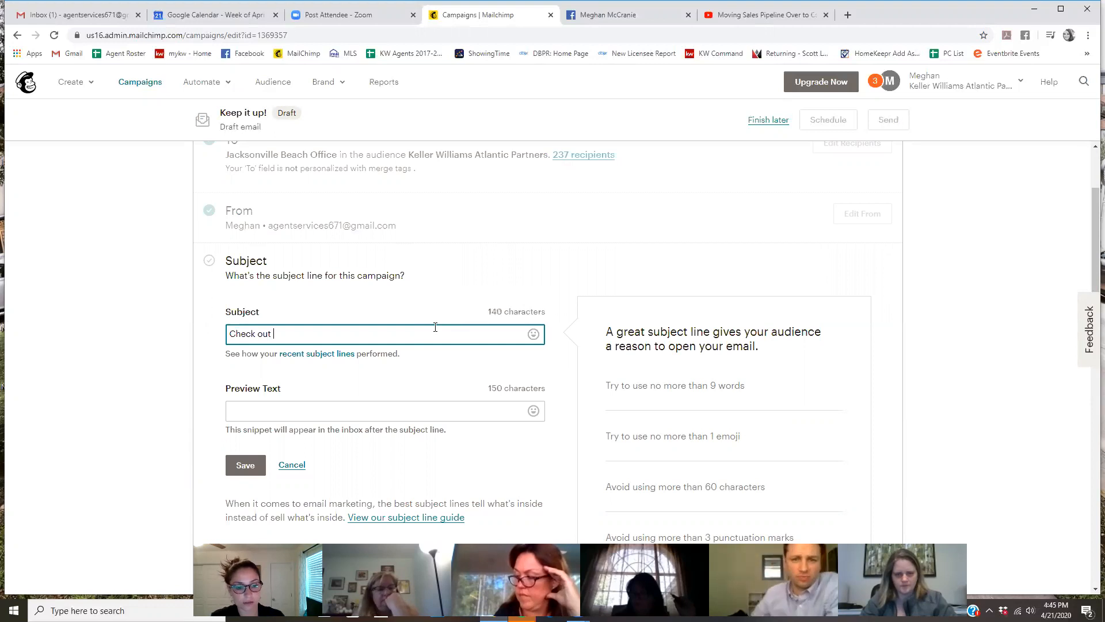
type("our Virtual Value Proposition!")
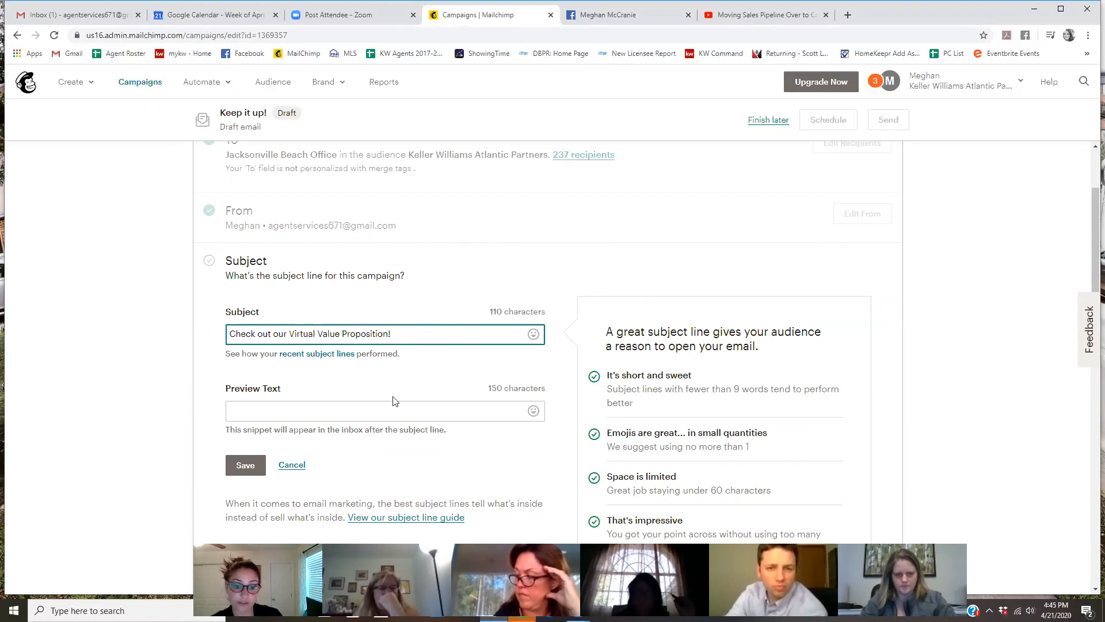
- Add the preview text "We now offer virtual alternatives to show, list, and find your homes." and save the subject section
left_click(379, 407)
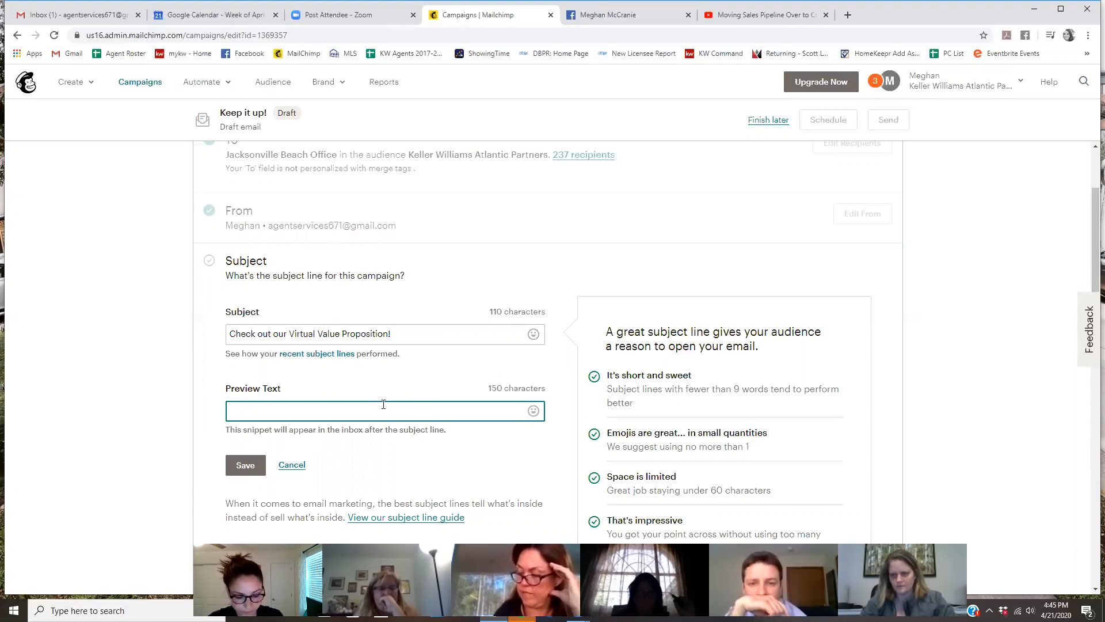
type("We ")
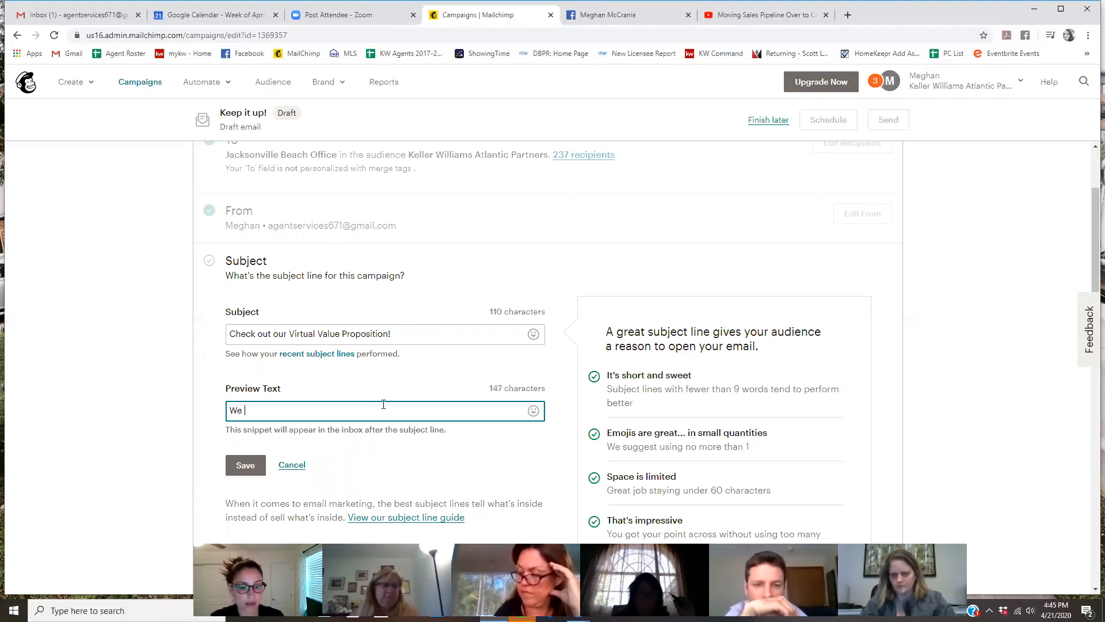
type("now offer virut")
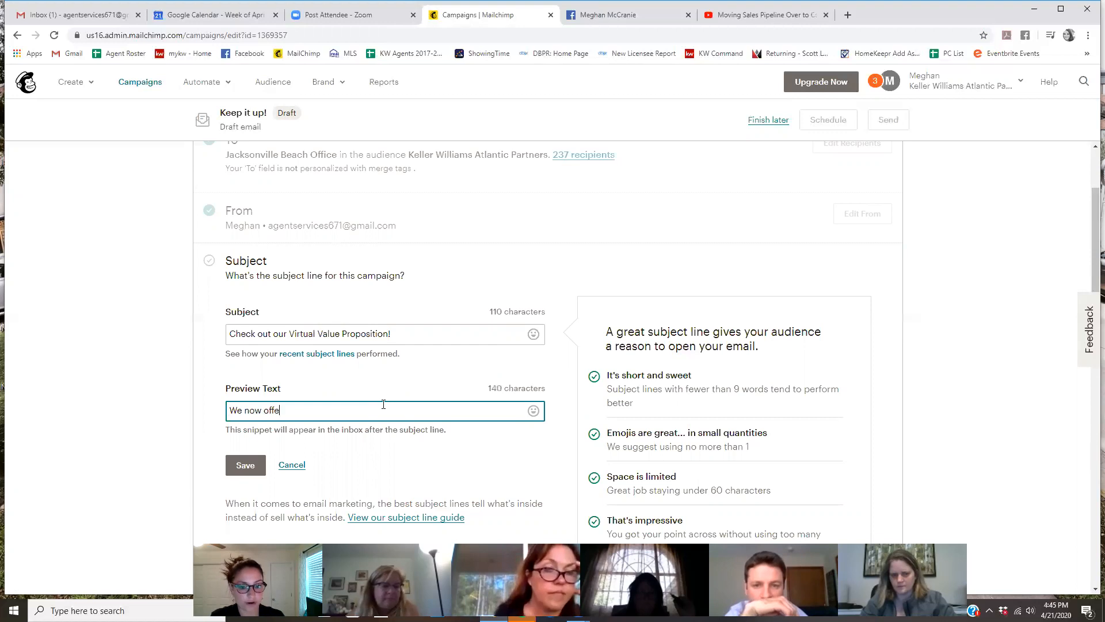
key("BackSpace")
key("BackSpace")
type("tual ")
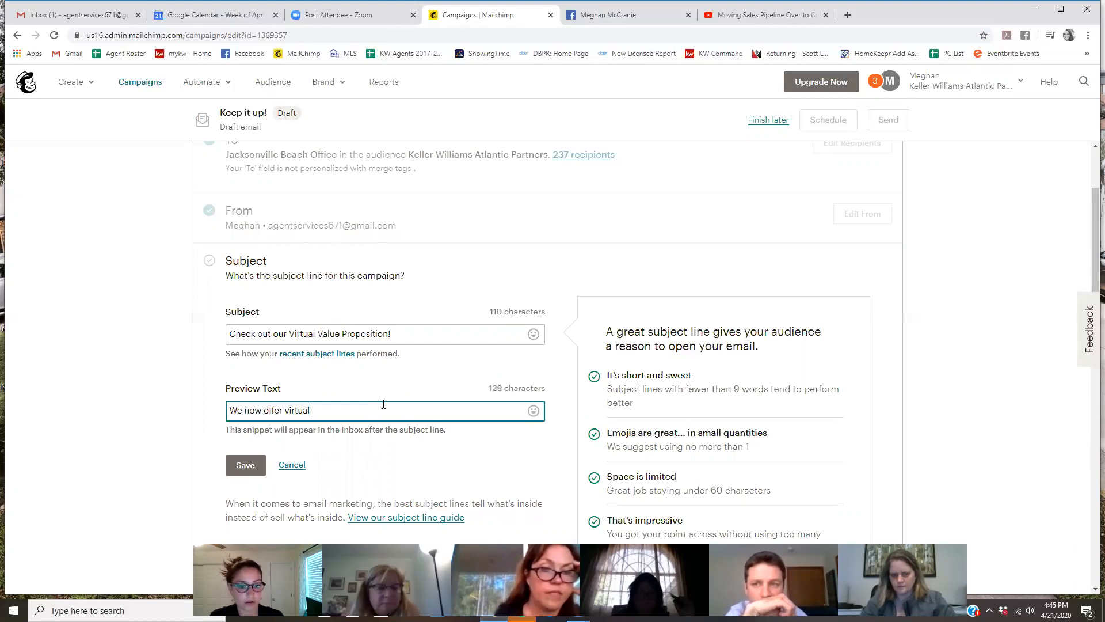
type("alternatives to show, list,")
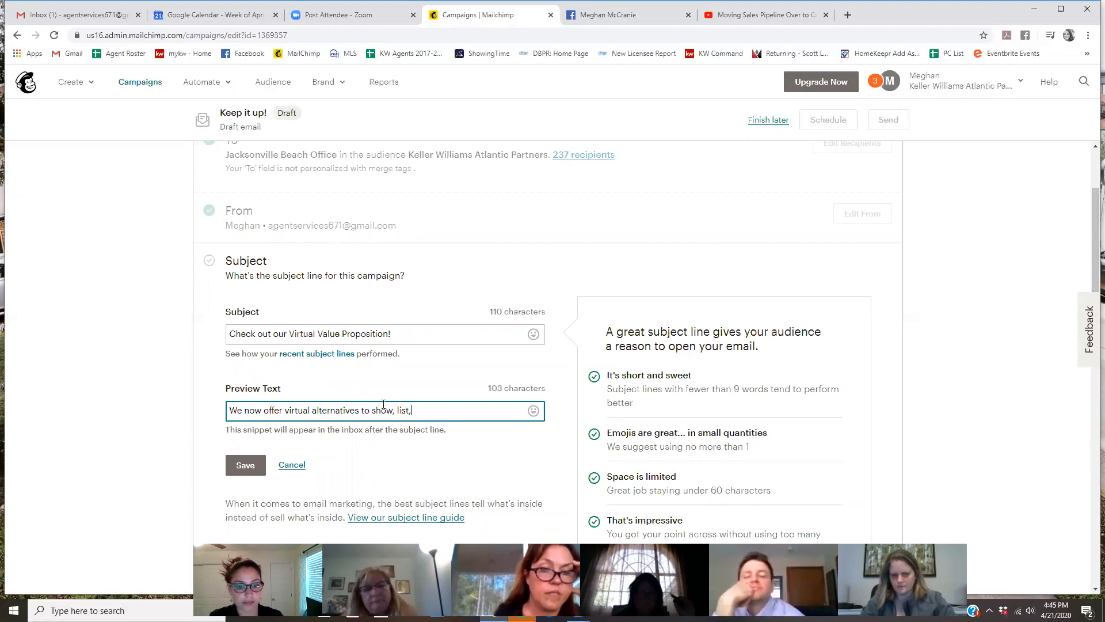
key("BackSpace")
key("BackSpace")
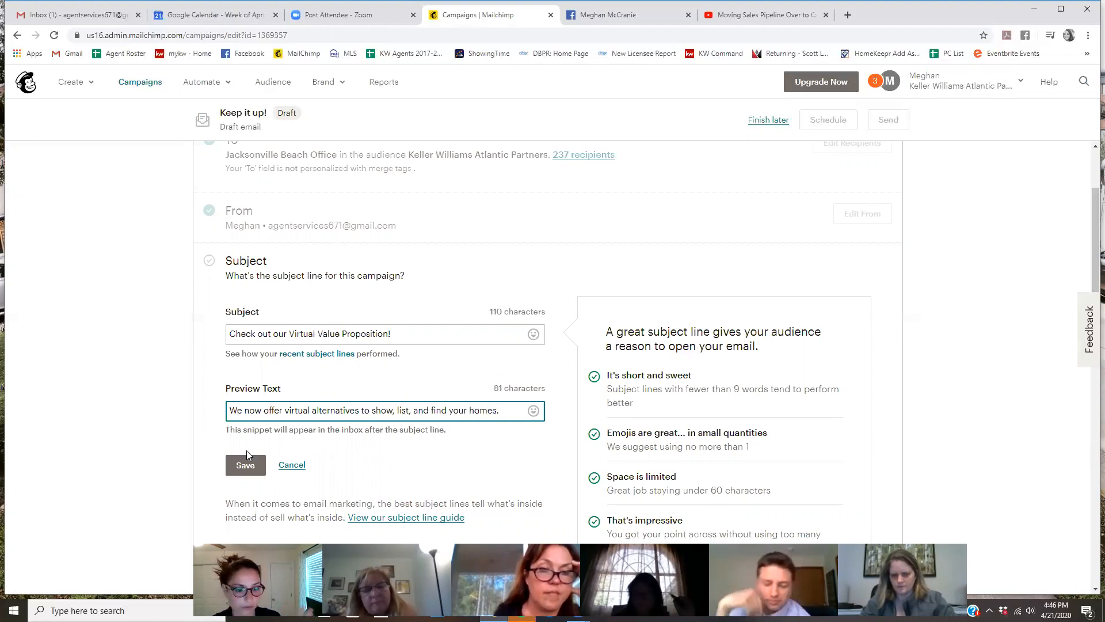
left_click(246, 465)
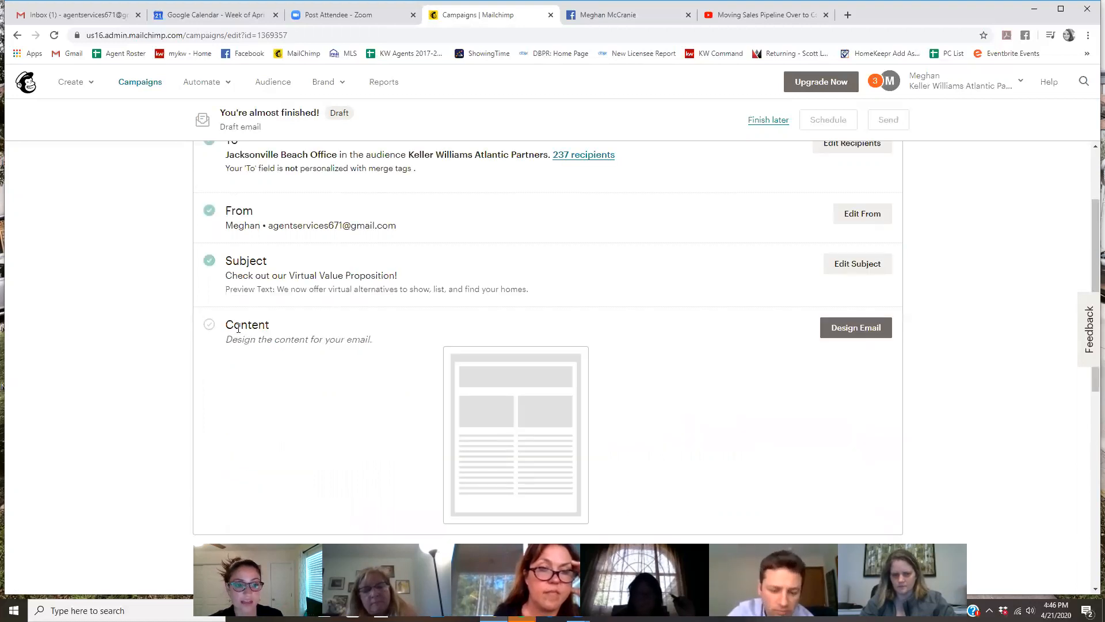
- Start designing the campaign's email content from the saved Test Template
scroll(390, 340, "down", 2)
scroll(329, 315, "up", 2)
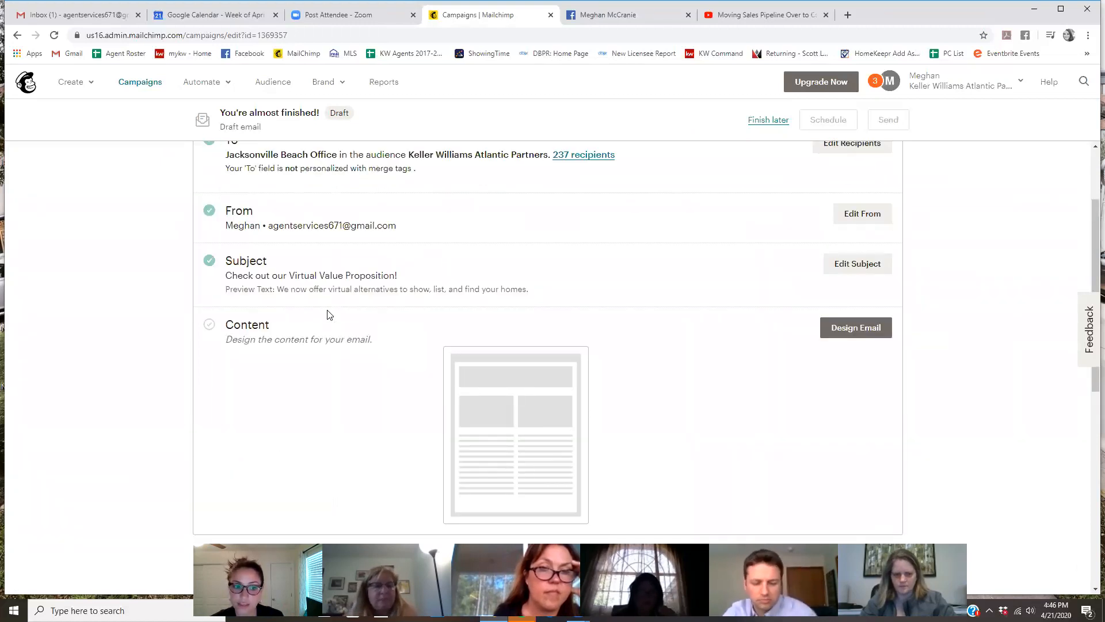
left_click(856, 332)
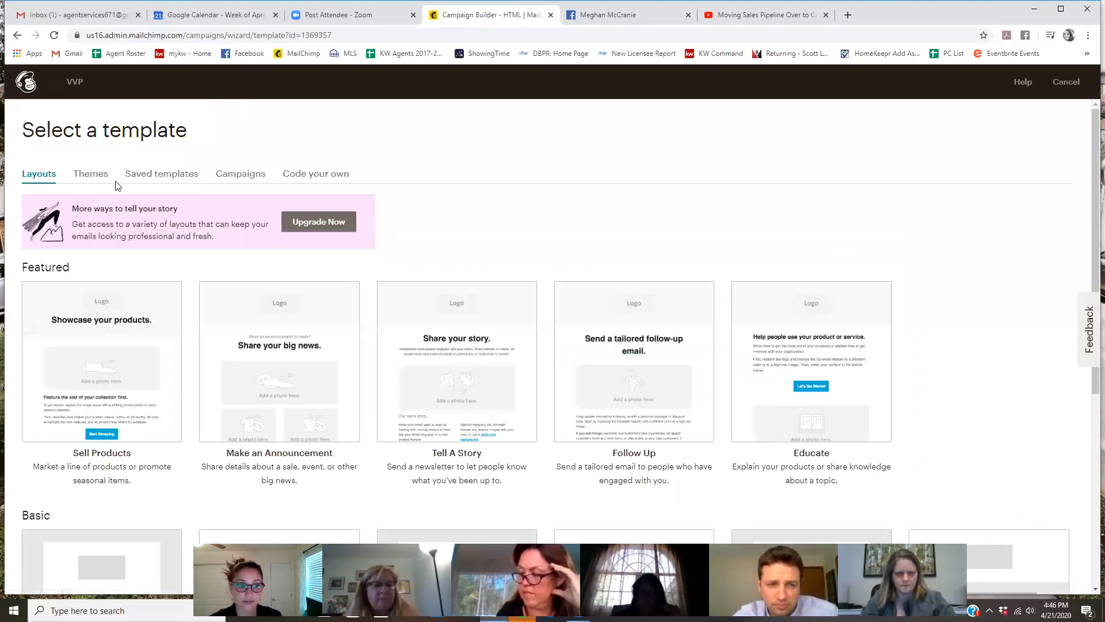
left_click(165, 176)
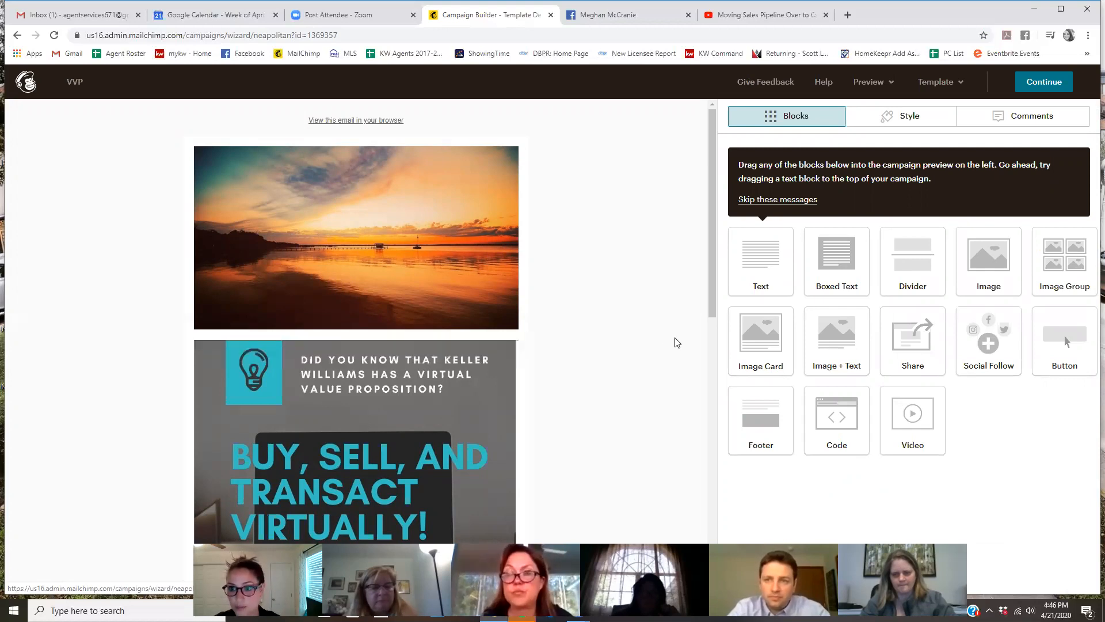
- Look over the email design from header photo to footer and accept it as the campaign's content
scroll(662, 351, "down", 15)
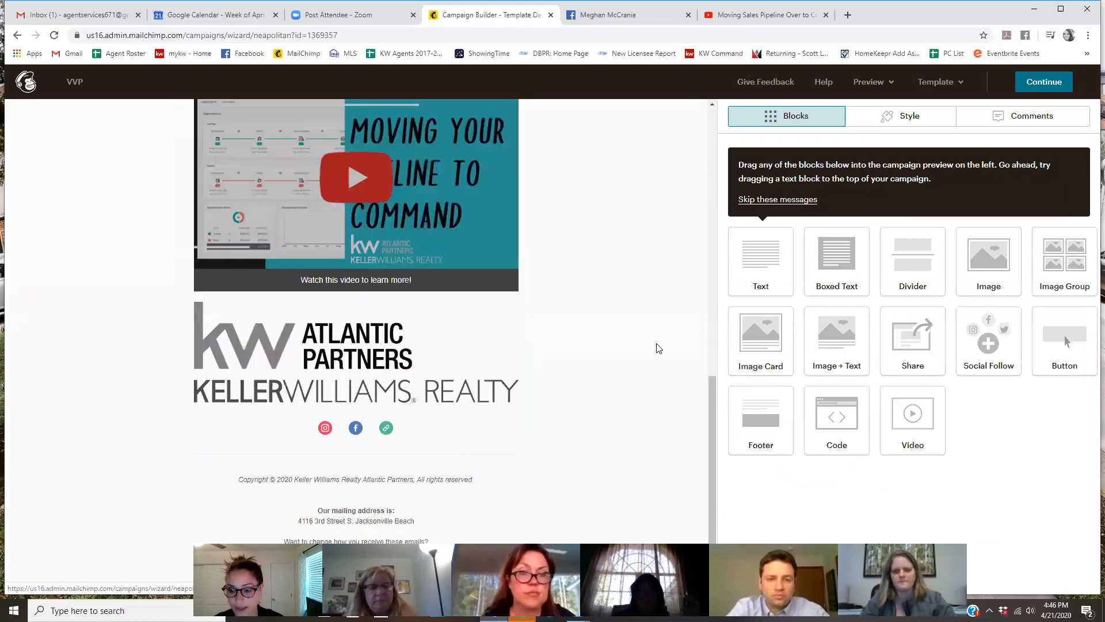
scroll(609, 361, "up", 1)
scroll(610, 361, "up", 8)
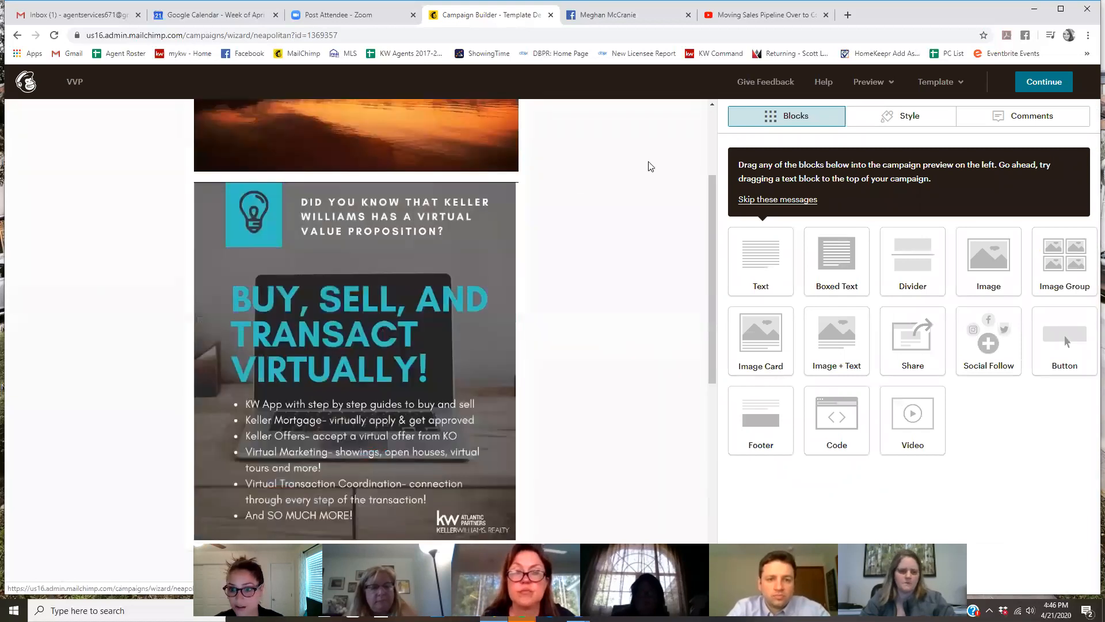
left_click(1045, 86)
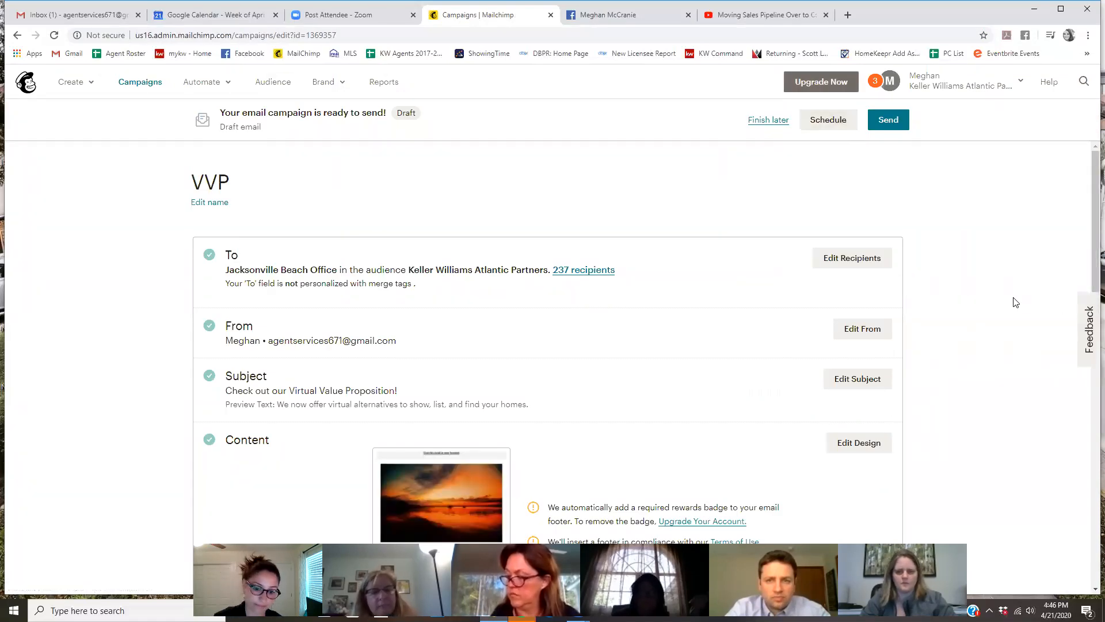
- Review the campaign's social post and tracking options, leave it as a draft to finish another time, and check the campaign list
scroll(1012, 305, "down", 3)
scroll(1012, 312, "down", 7)
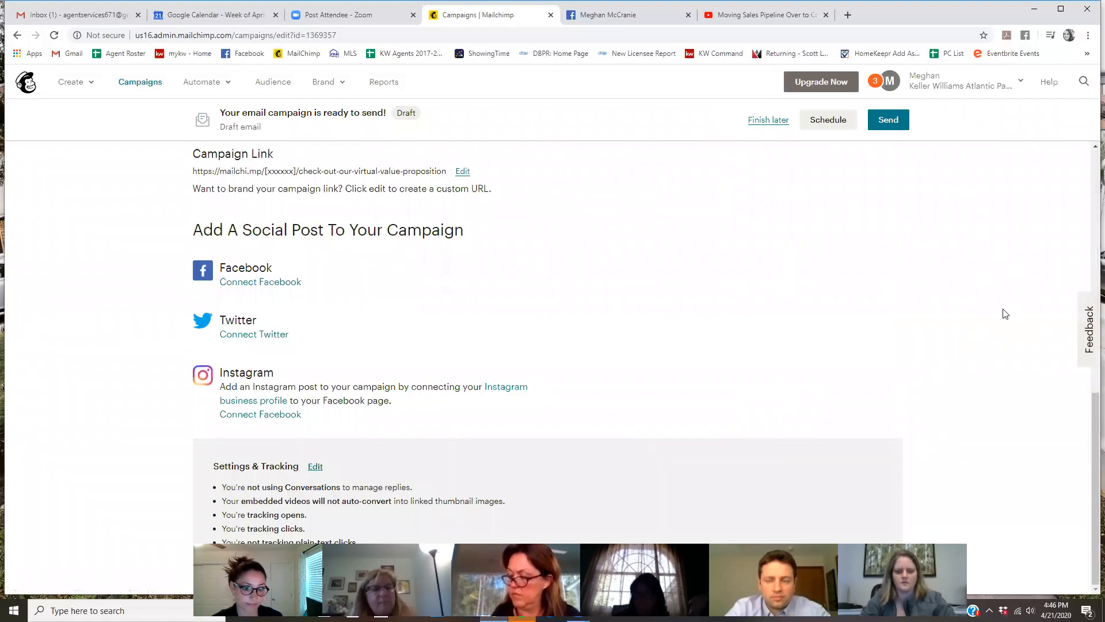
scroll(995, 321, "up", 10)
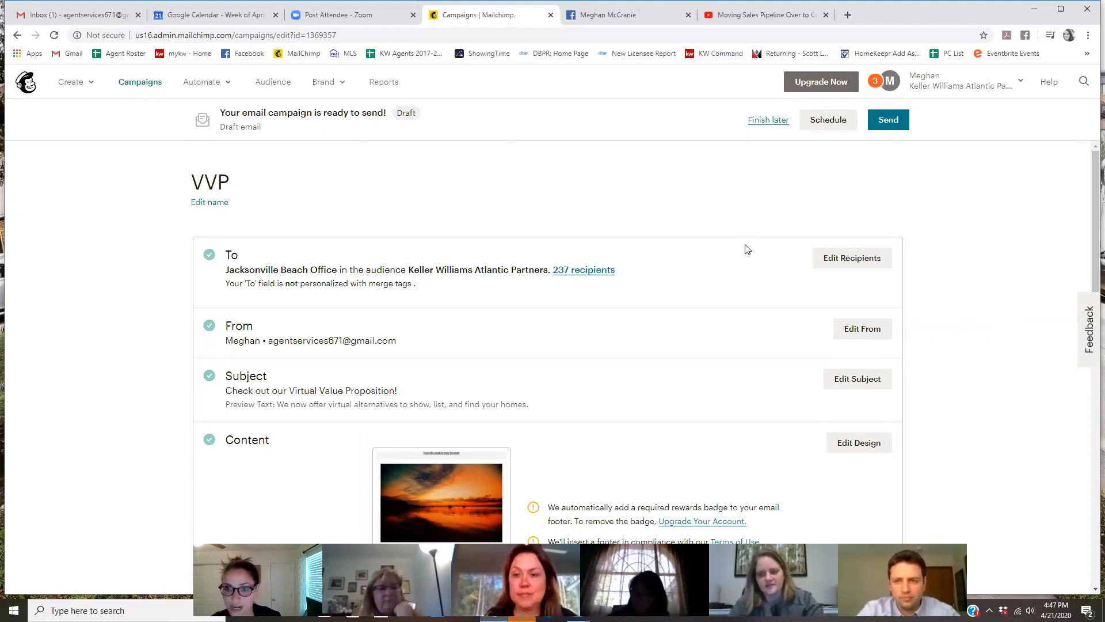
left_click(764, 122)
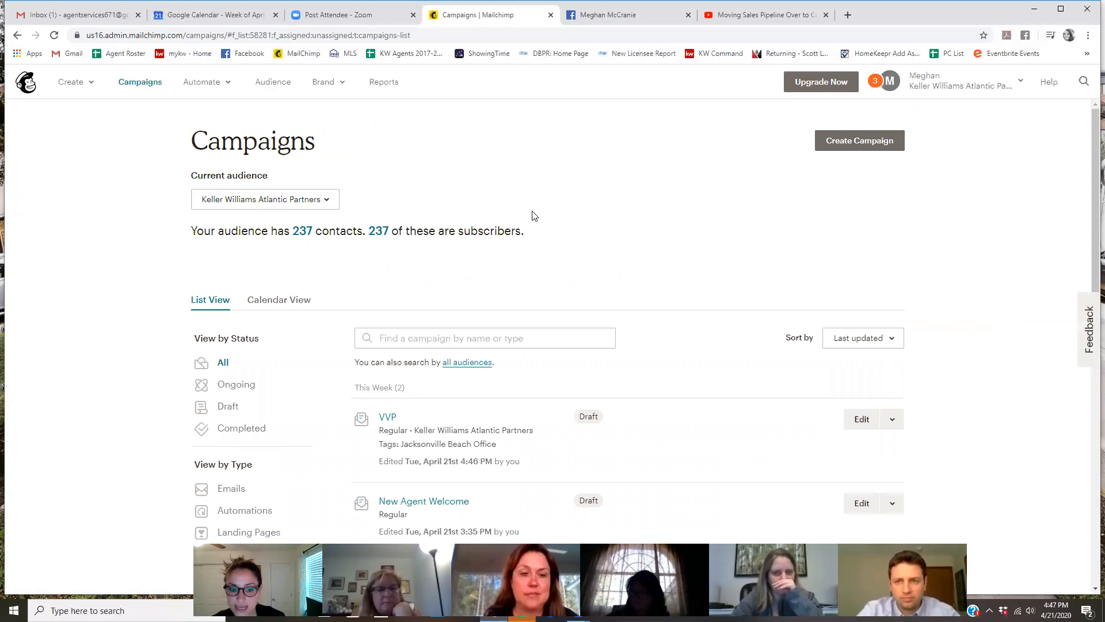
scroll(534, 217, "down", 4)
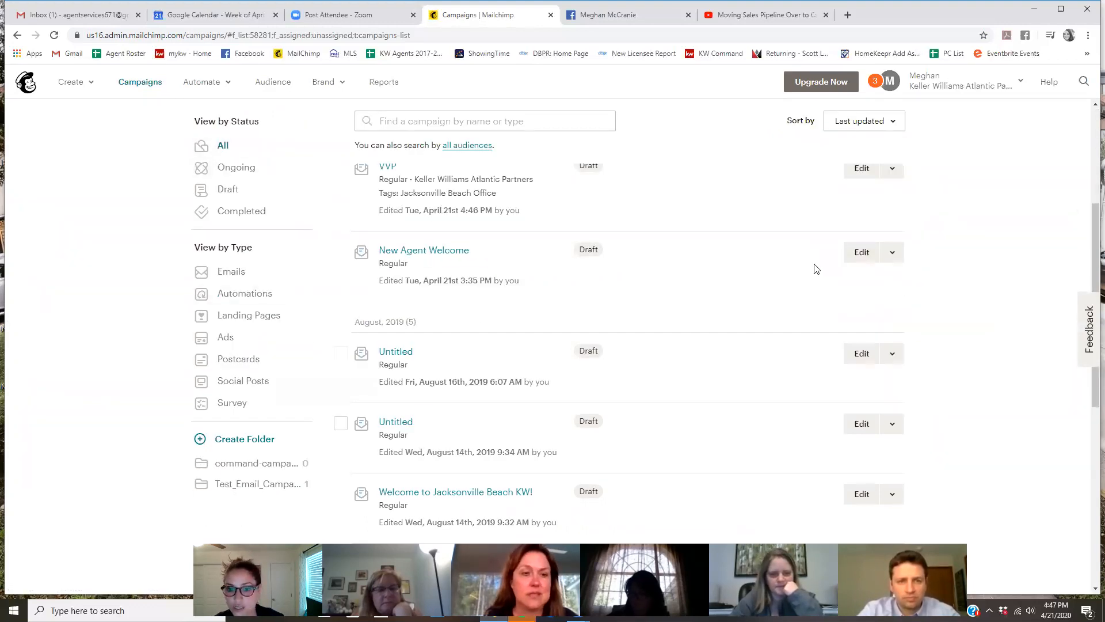
scroll(645, 267, "down", 2)
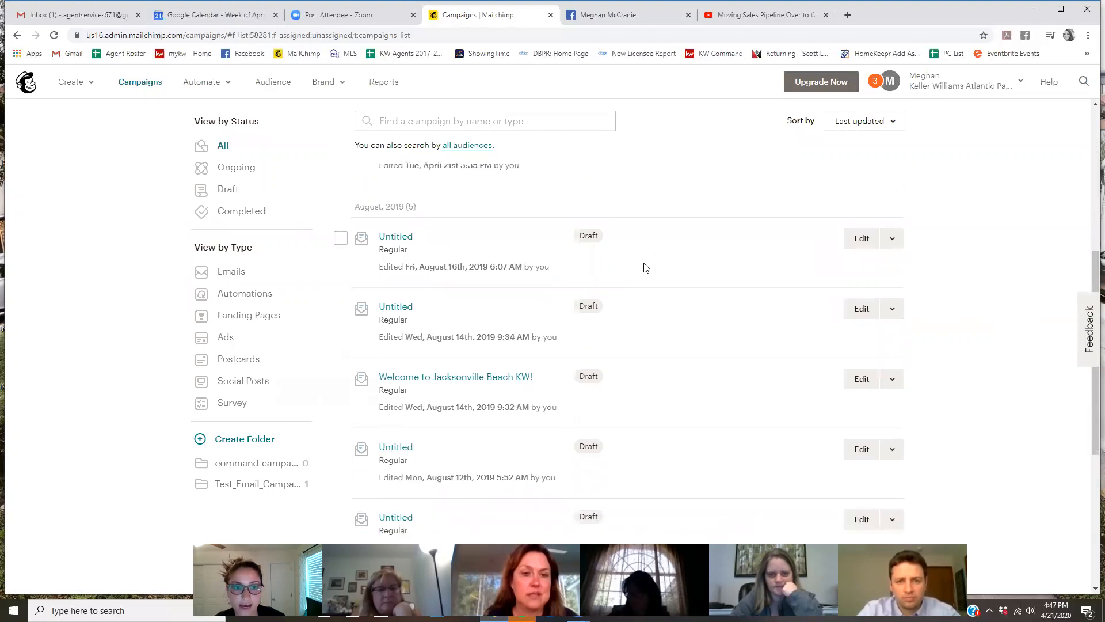
scroll(642, 266, "up", 6)
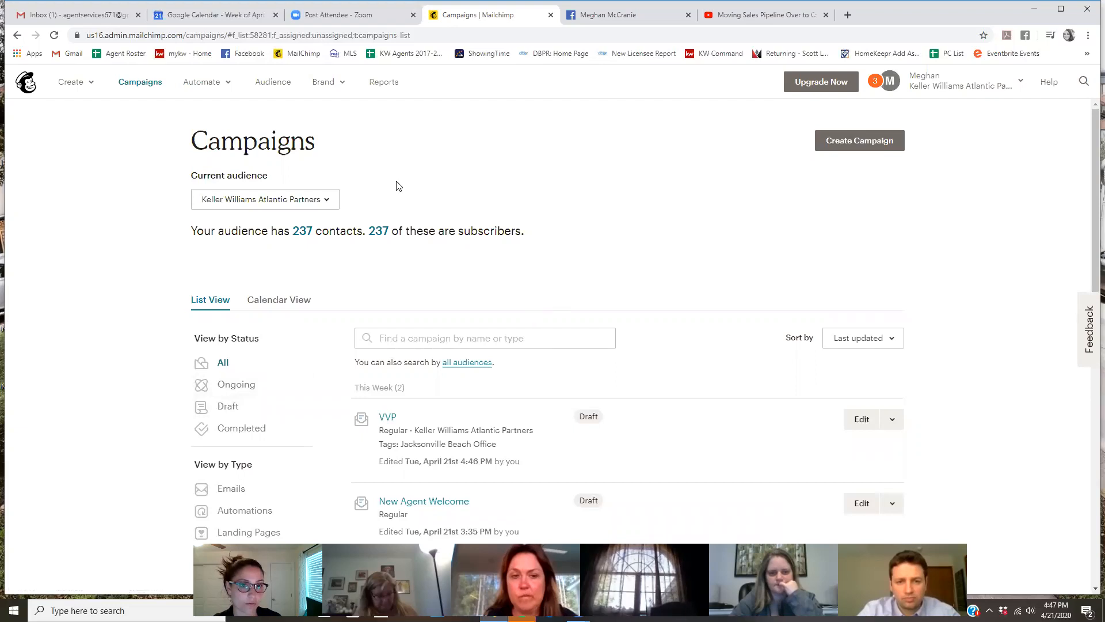
- Go to the saved email templates and open the New Agent Welcome template
left_click(320, 84)
left_click(374, 128)
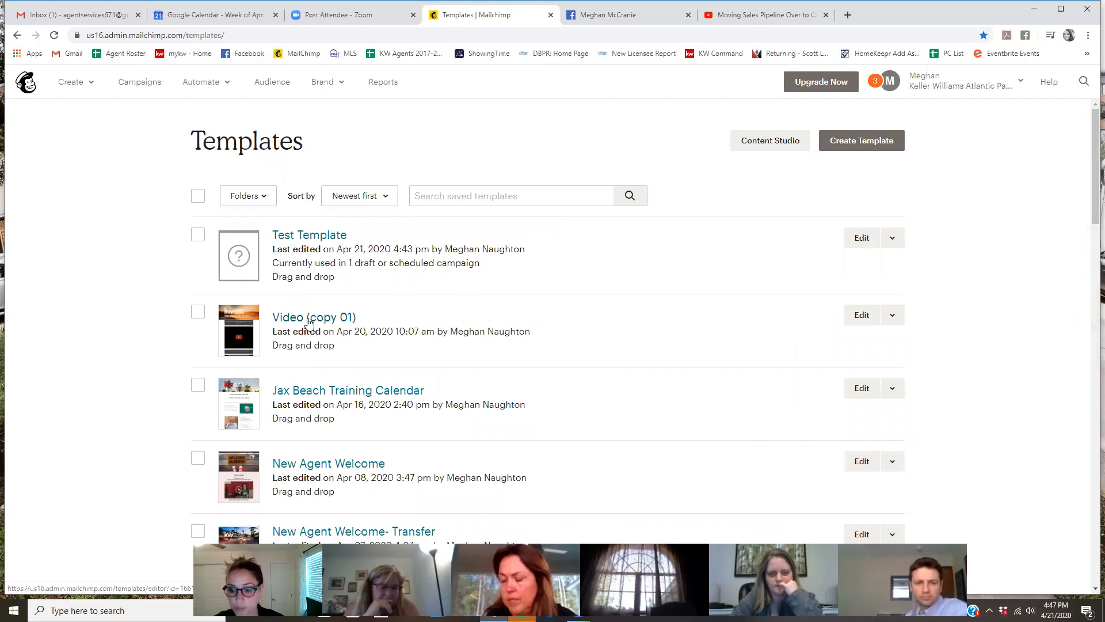
scroll(314, 321, "down", 2)
left_click(326, 354)
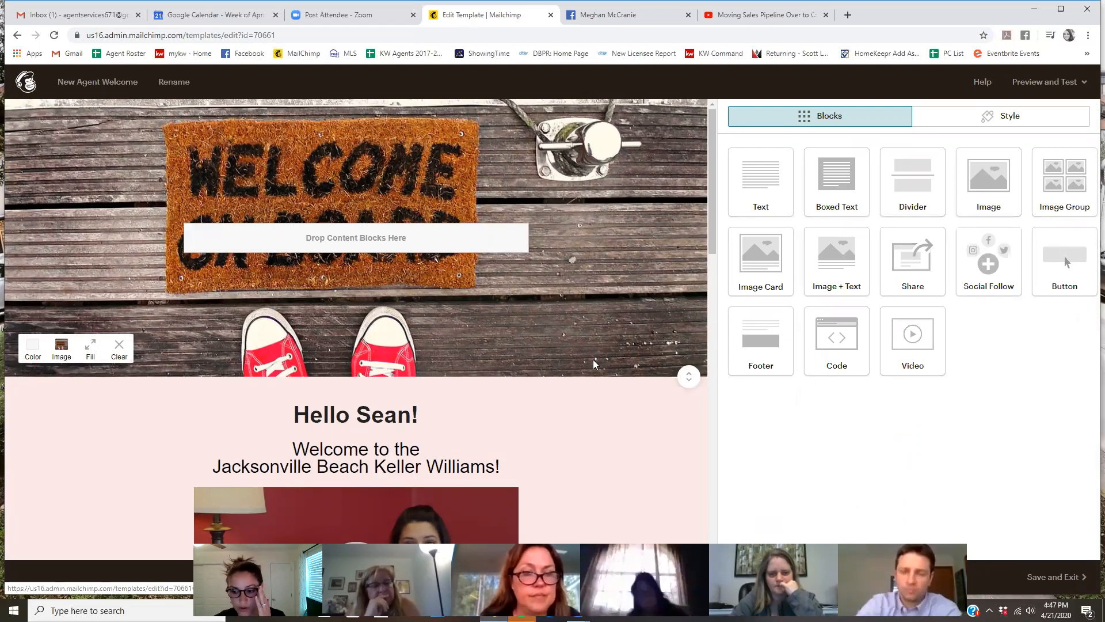
- Look over the New Agent Welcome design from the doormat header to the closing banner, and return to the template list
scroll(593, 364, "down", 3)
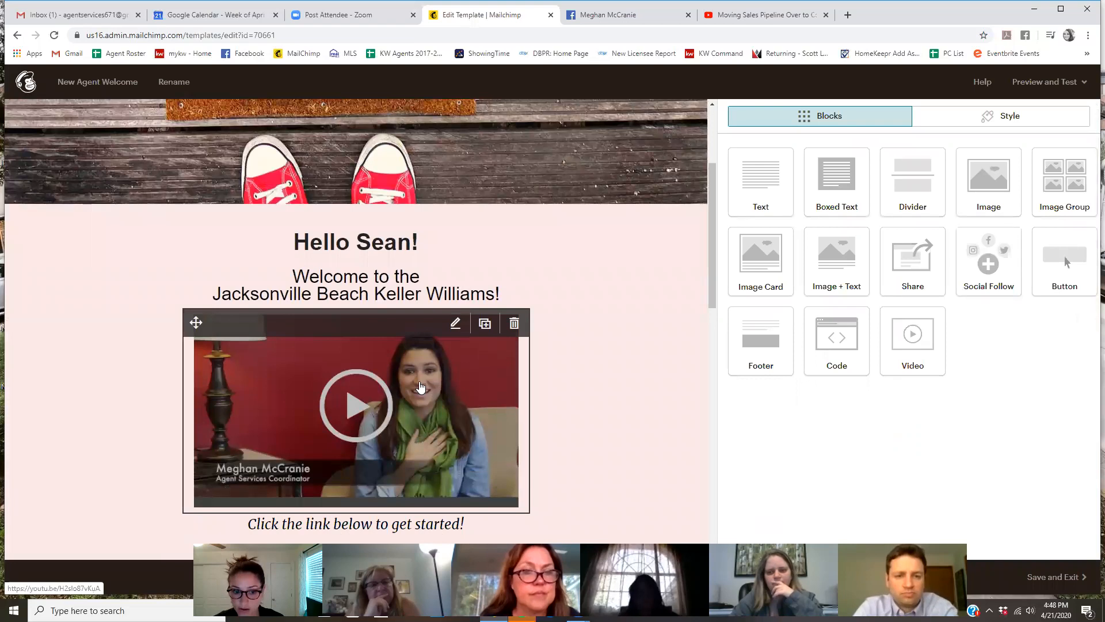
scroll(251, 366, "down", 4)
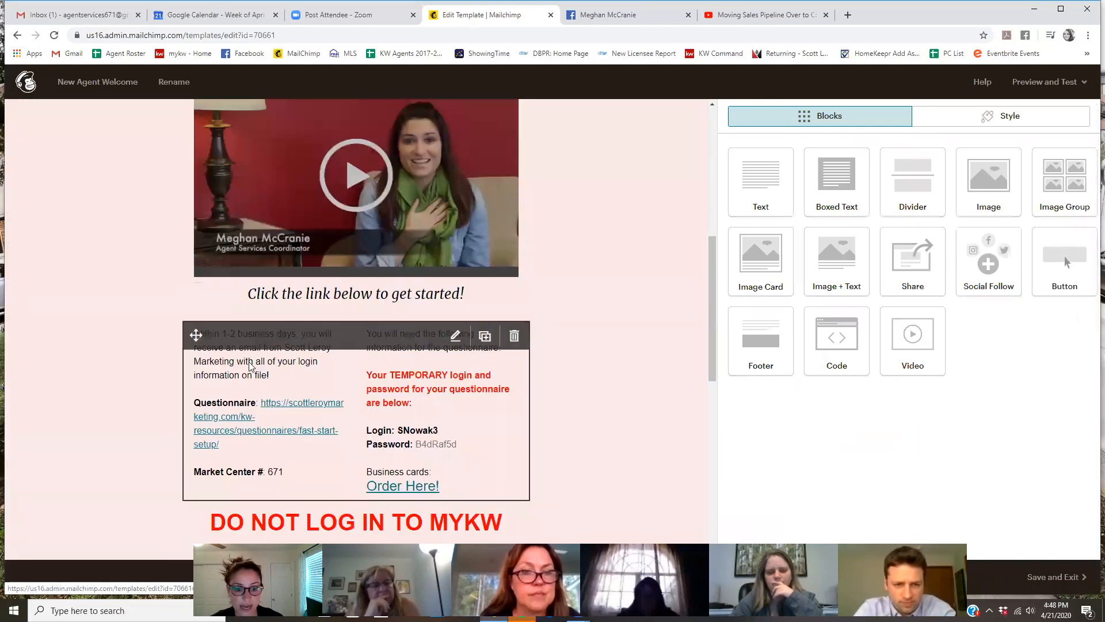
scroll(251, 366, "down", 9)
scroll(536, 276, "up", 2)
scroll(529, 268, "down", 1)
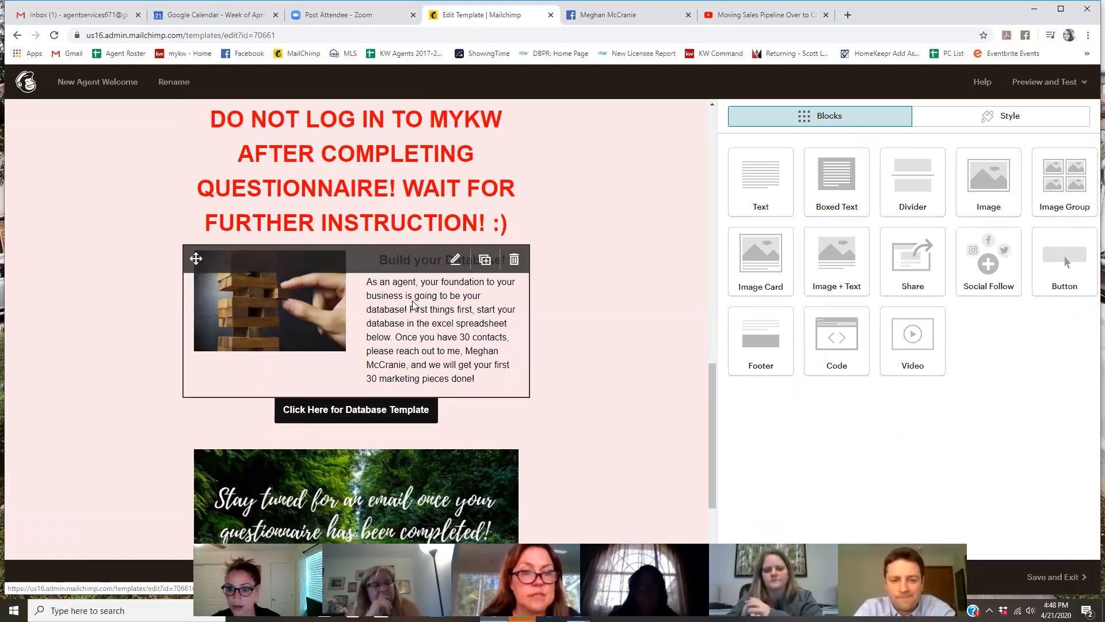
scroll(414, 305, "down", 2)
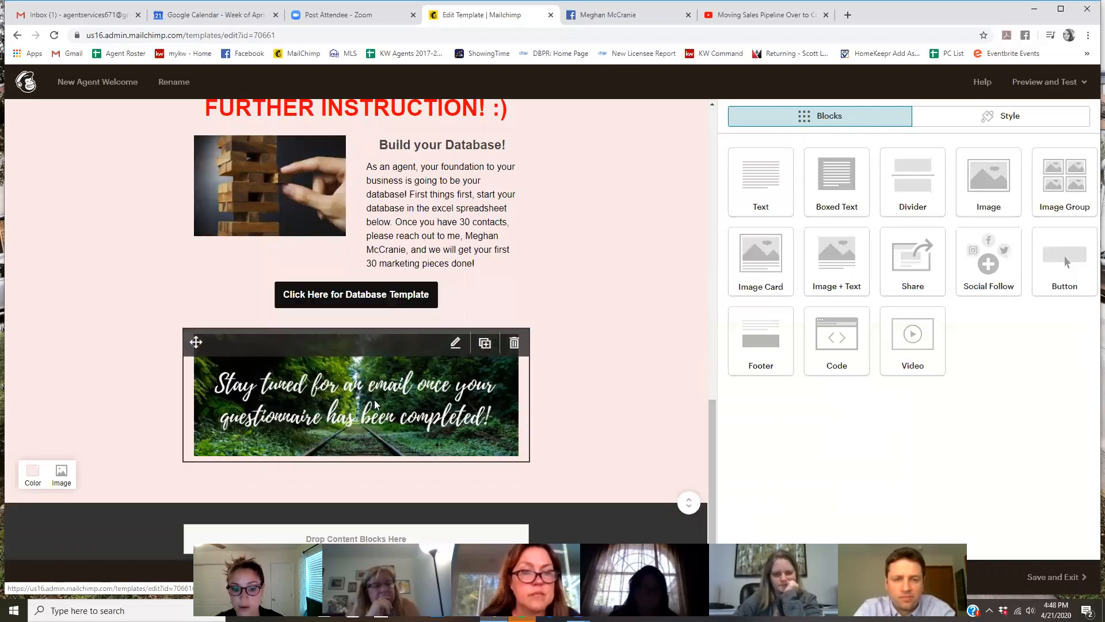
scroll(685, 373, "down", 1)
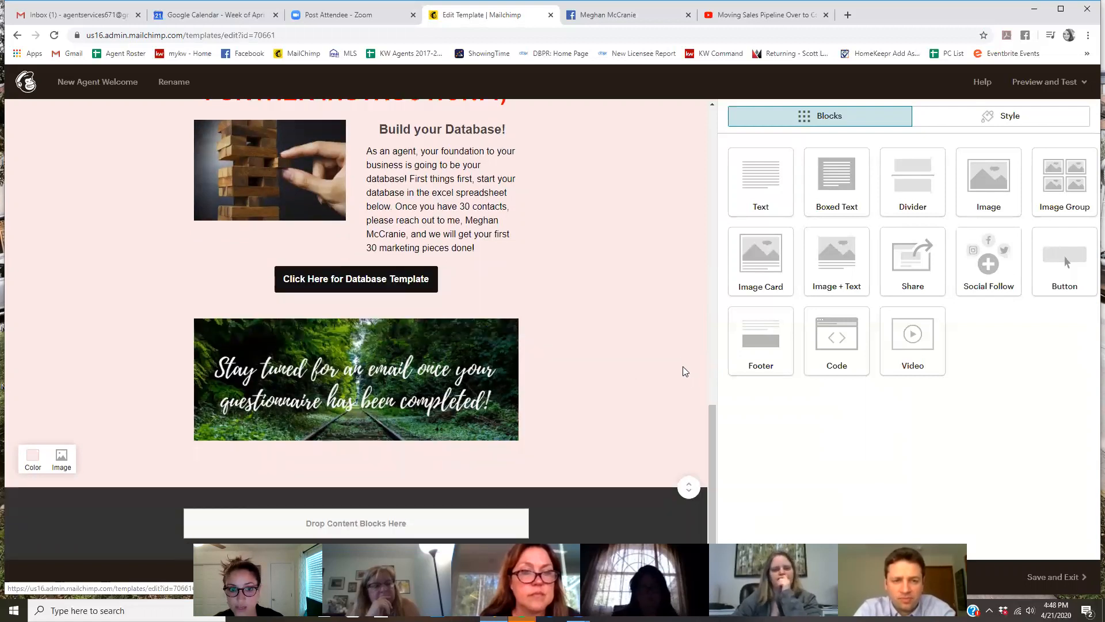
scroll(668, 374, "up", 10)
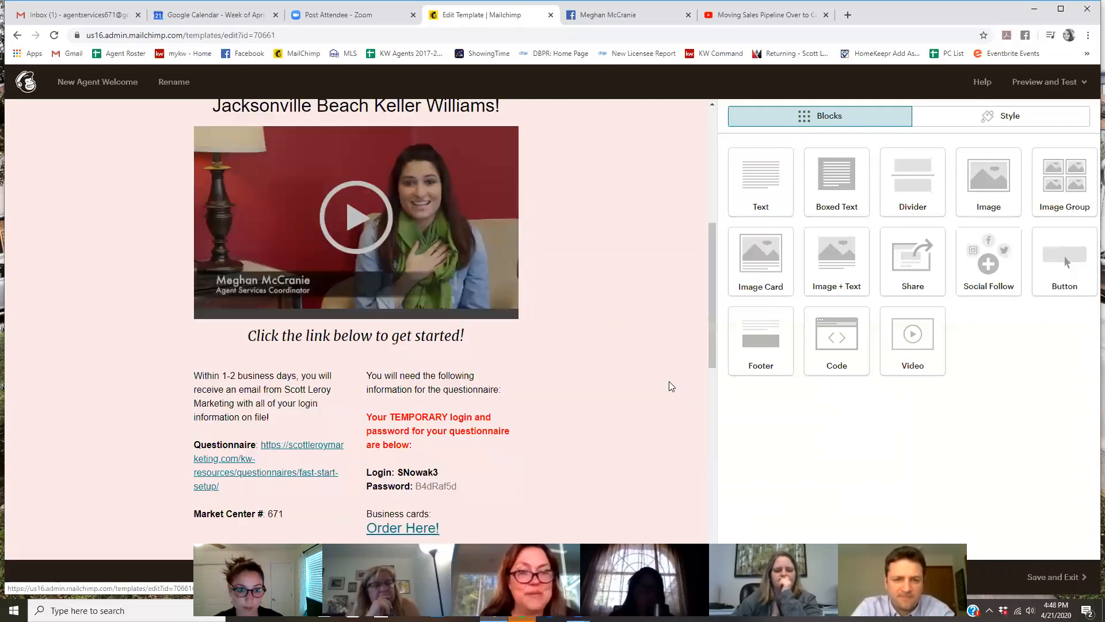
scroll(658, 367, "down", 2)
scroll(657, 368, "up", 1)
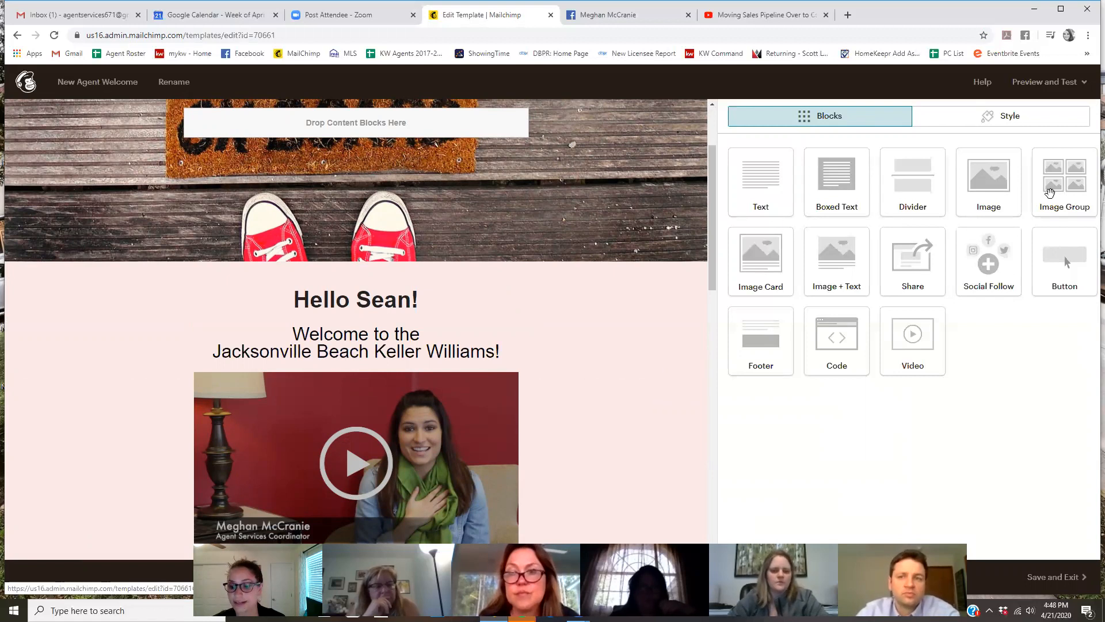
left_click(1058, 577)
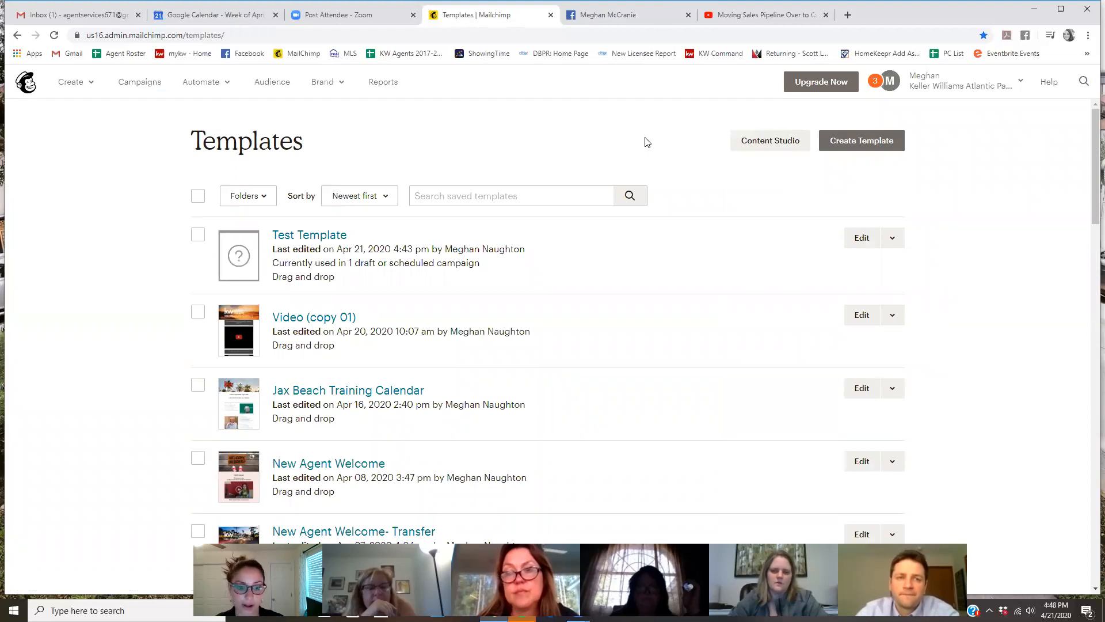
- Open the Jax Beach Training Calendar template and browse the Giphy images available to replace the Monday, April 20th block's picture
scroll(569, 310, "down", 3)
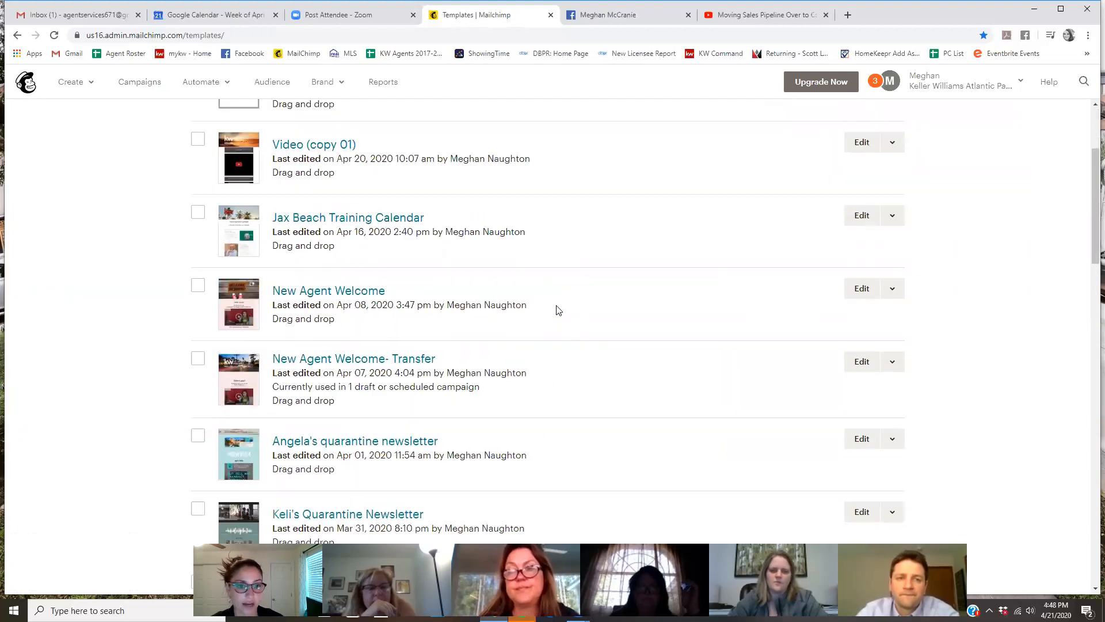
left_click(368, 217)
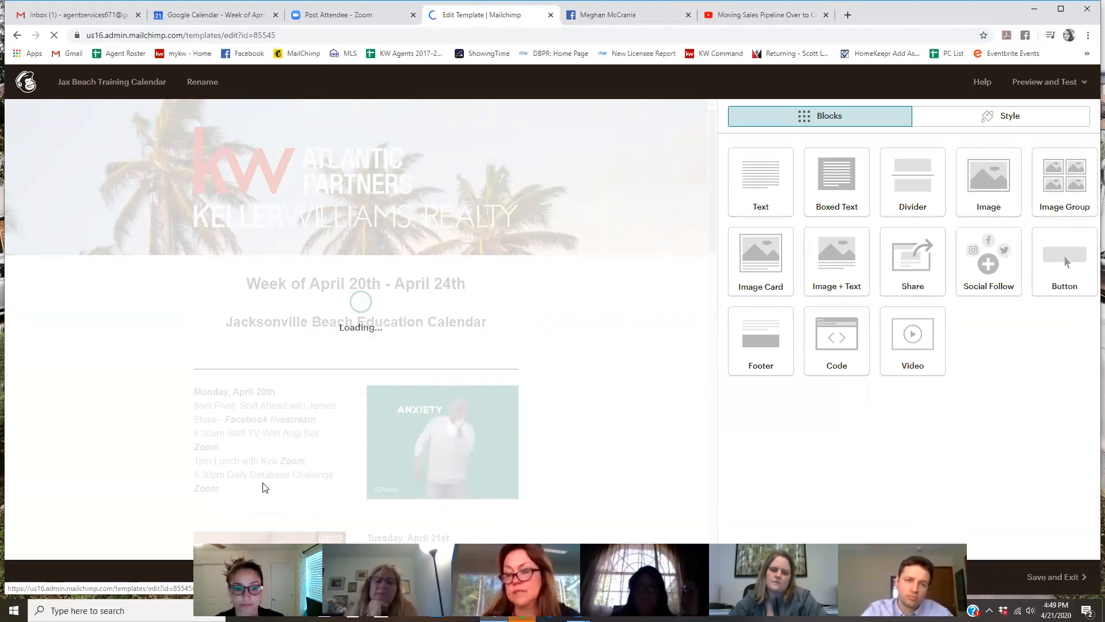
scroll(348, 320, "down", 2)
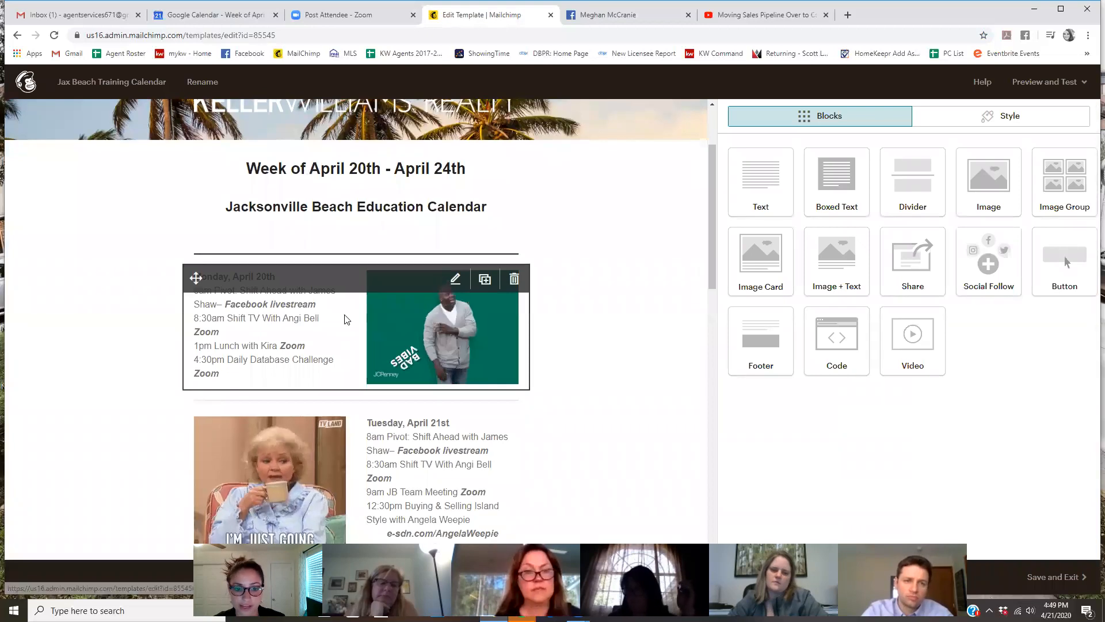
left_click(362, 335)
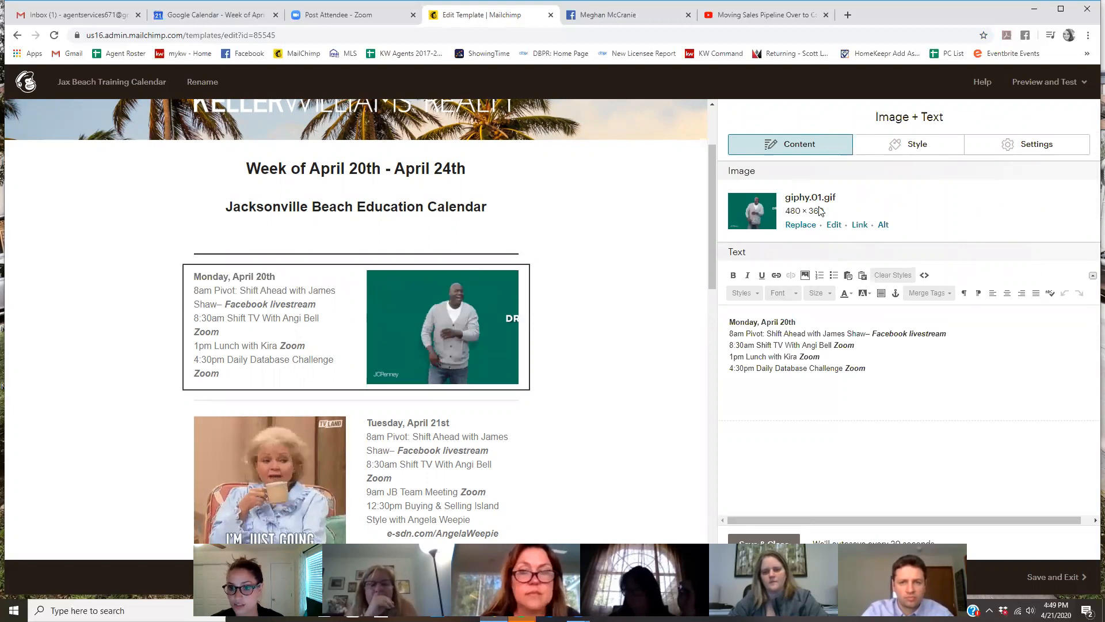
left_click(800, 224)
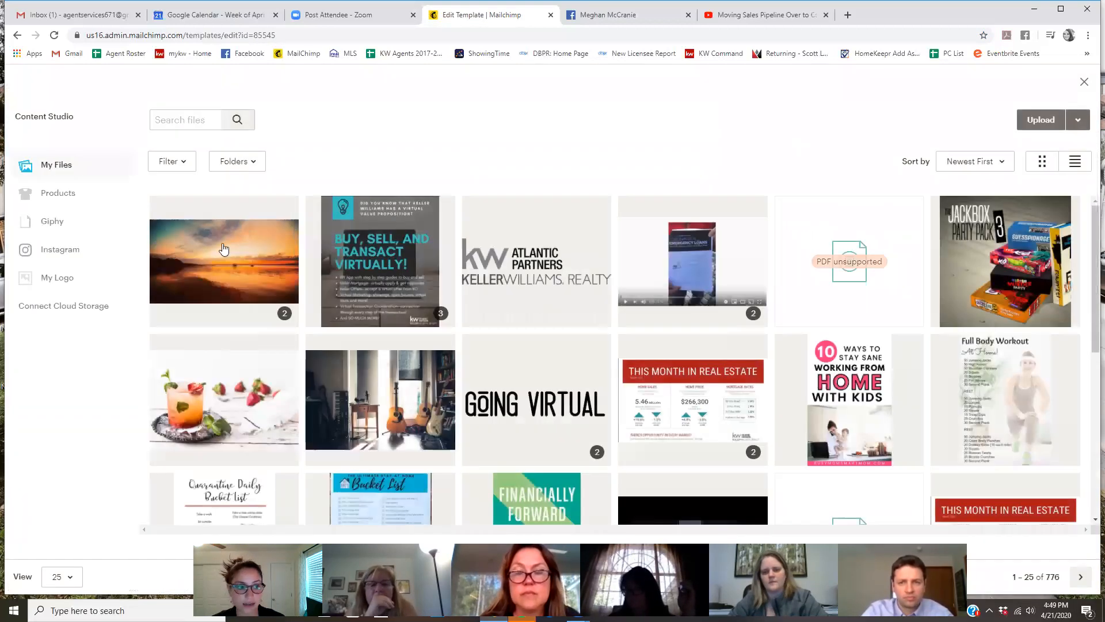
left_click(73, 226)
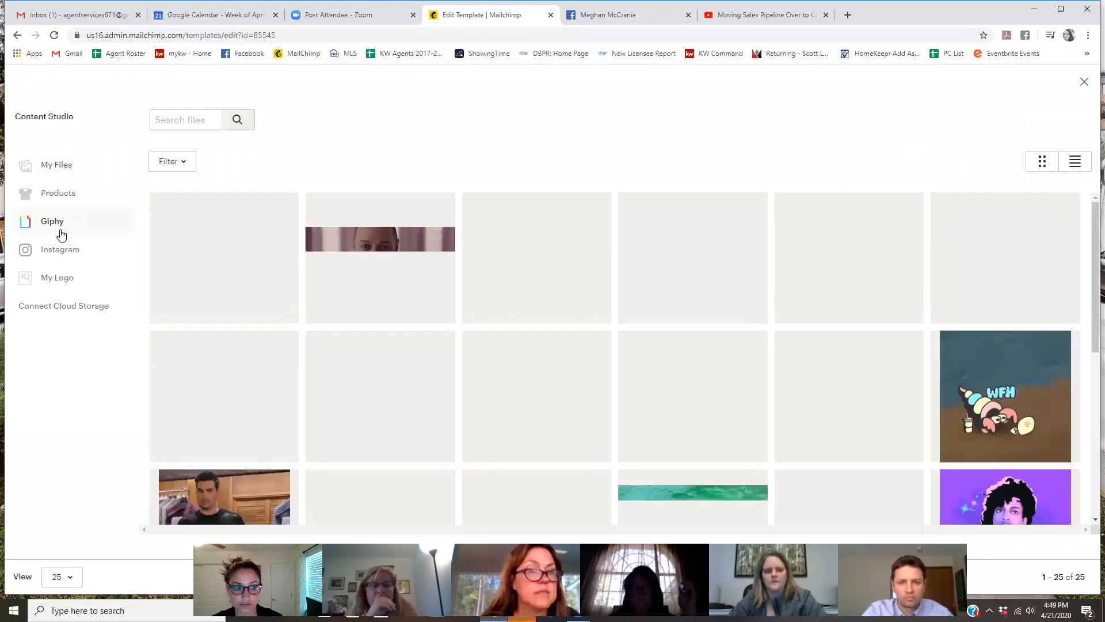
left_click(183, 120)
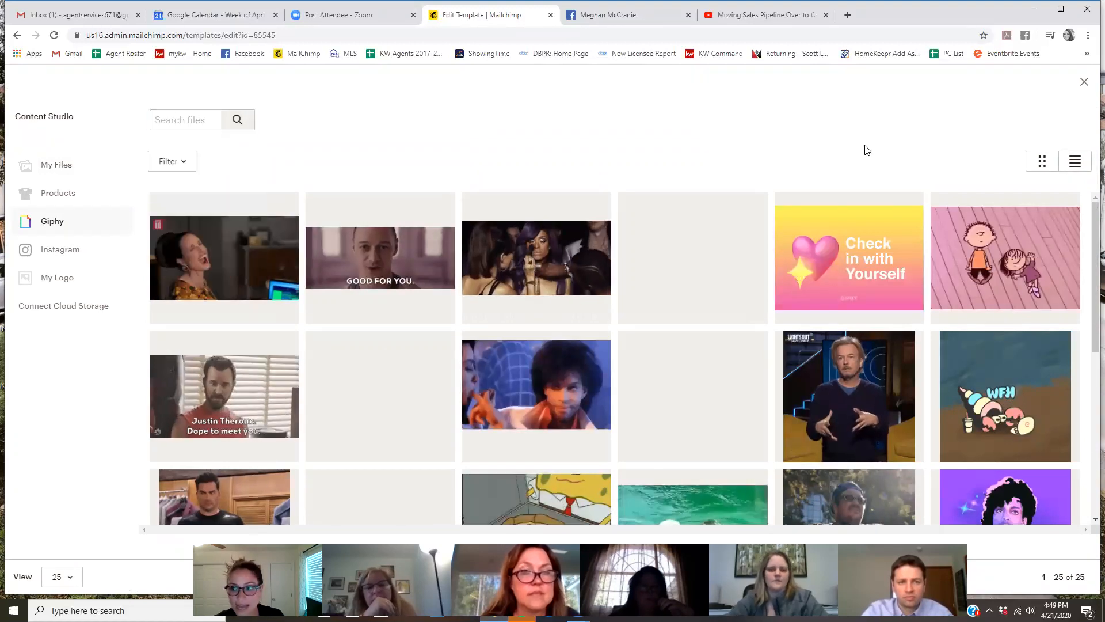
left_click(1083, 81)
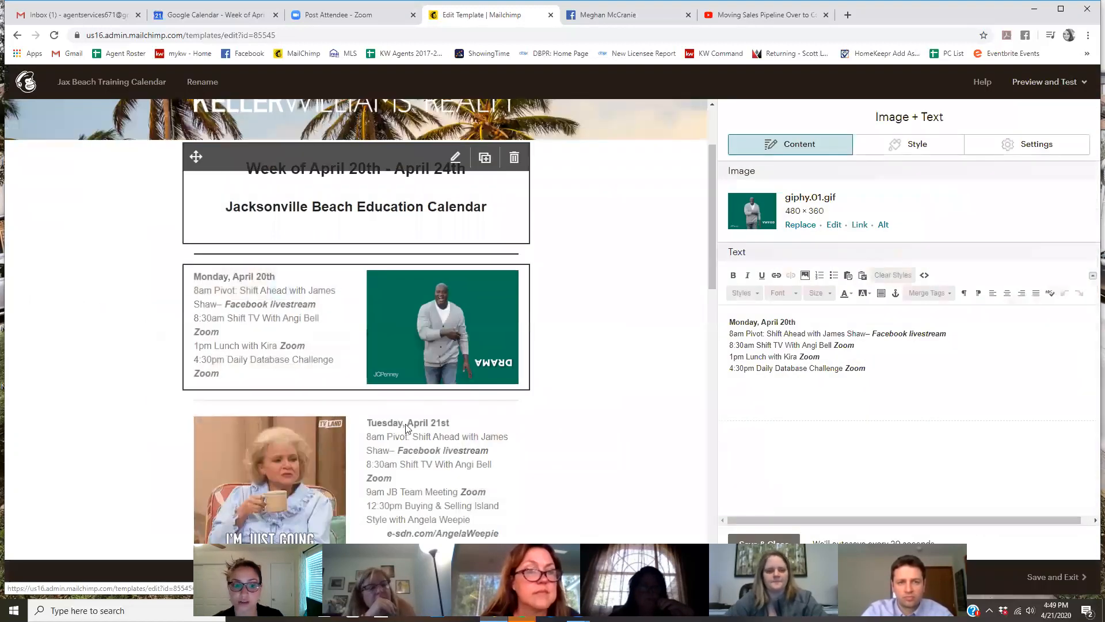
- Examine the training calendar's daily schedule blocks and their animated images through Friday, and return to the template list
scroll(644, 364, "down", 4)
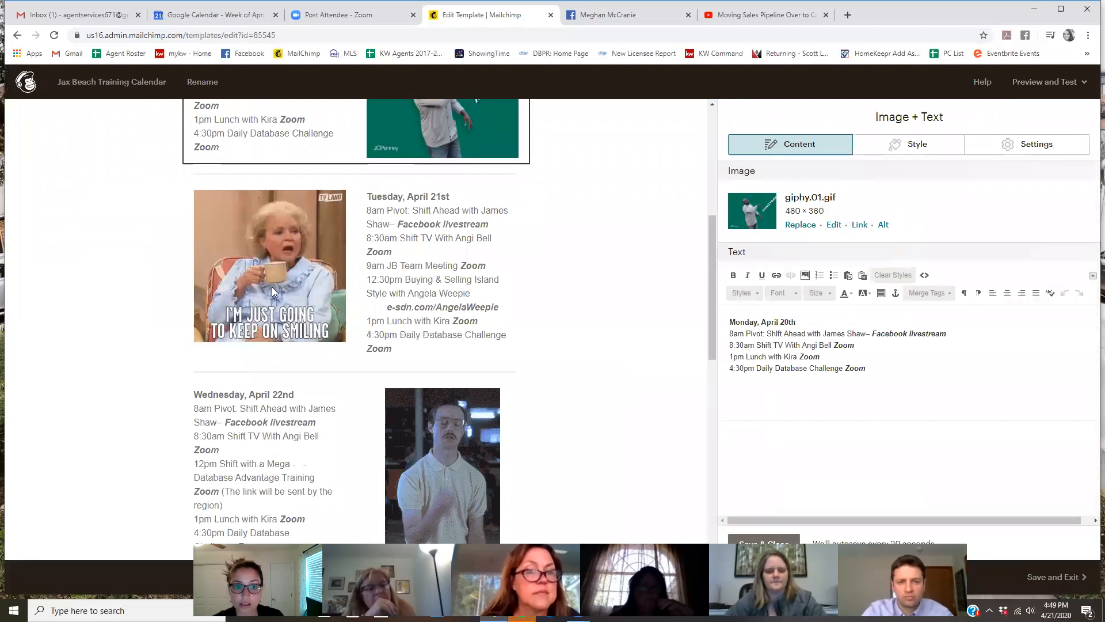
scroll(216, 355, "up", 1)
scroll(416, 339, "down", 3)
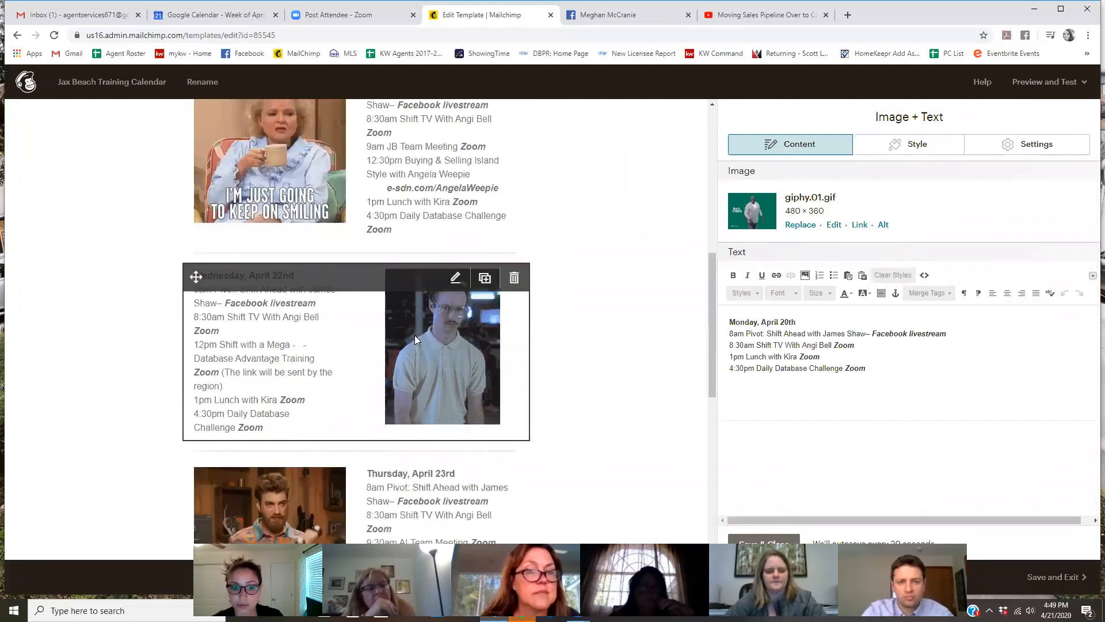
scroll(583, 344, "down", 8)
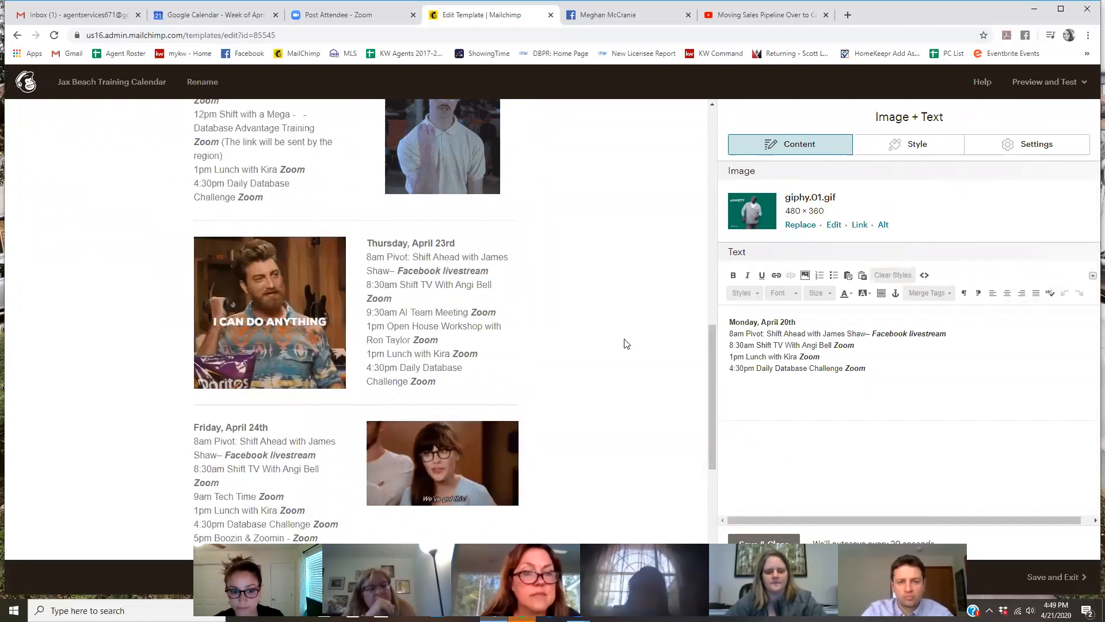
scroll(599, 285, "up", 13)
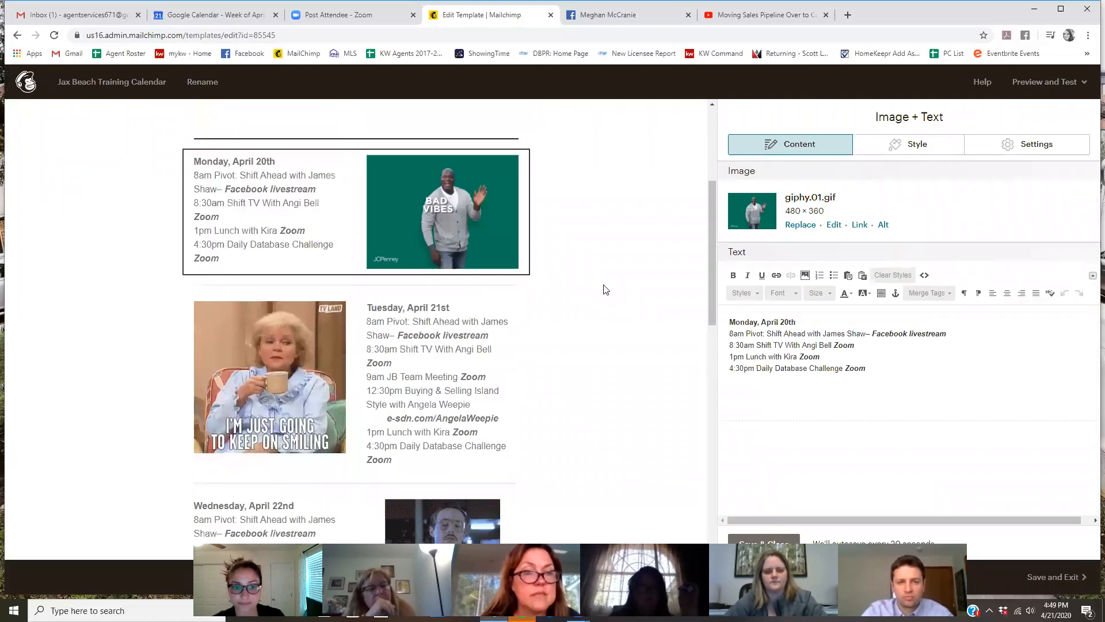
scroll(340, 274, "up", 2)
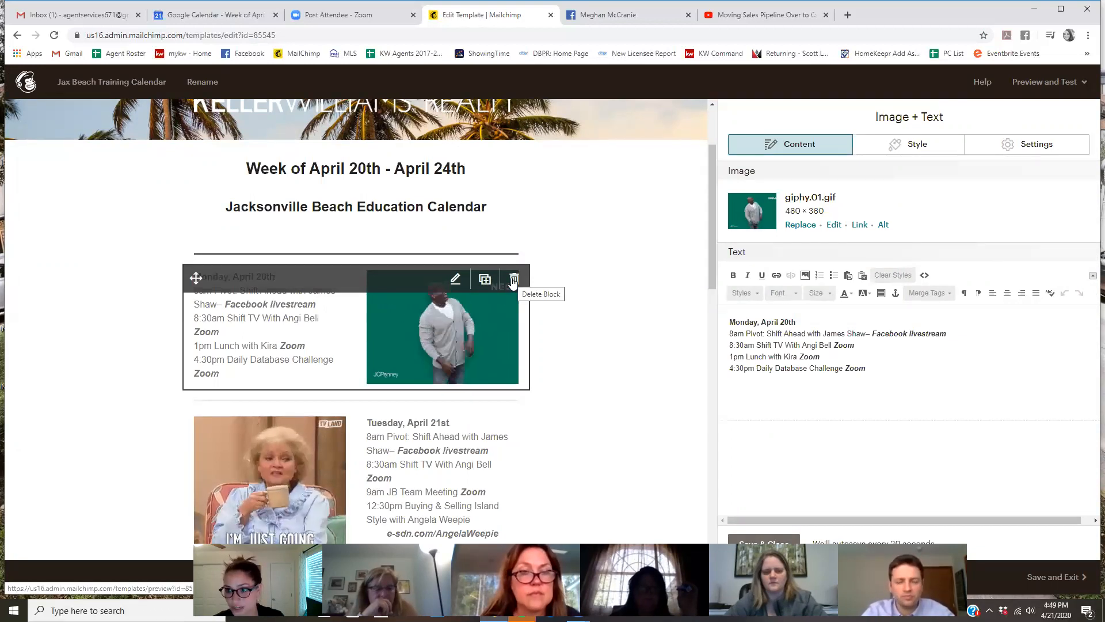
left_click(1041, 583)
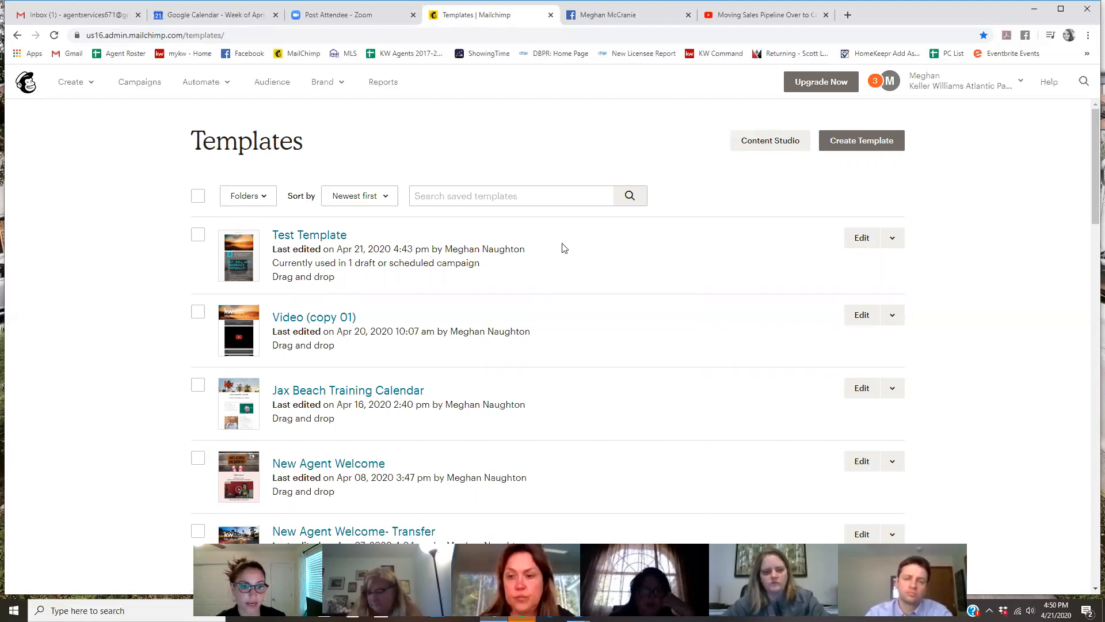
- Look through the saved templates and open the quarantine newsletter last edited on March 31, 2020
scroll(546, 318, "down", 1)
scroll(672, 306, "up", 1)
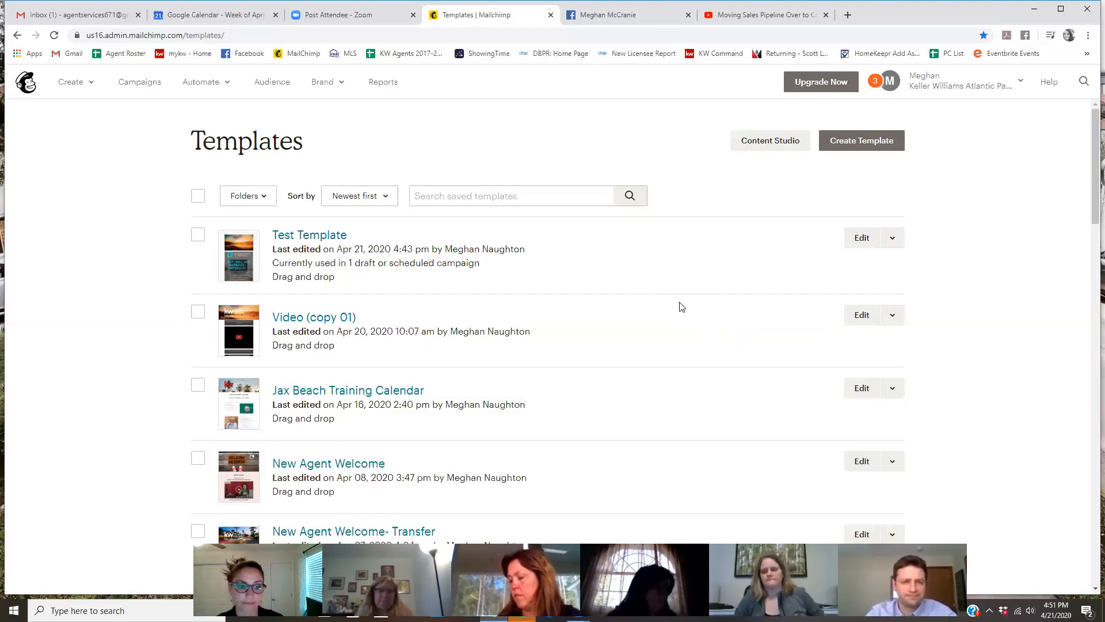
scroll(679, 306, "down", 3)
scroll(622, 274, "down", 3)
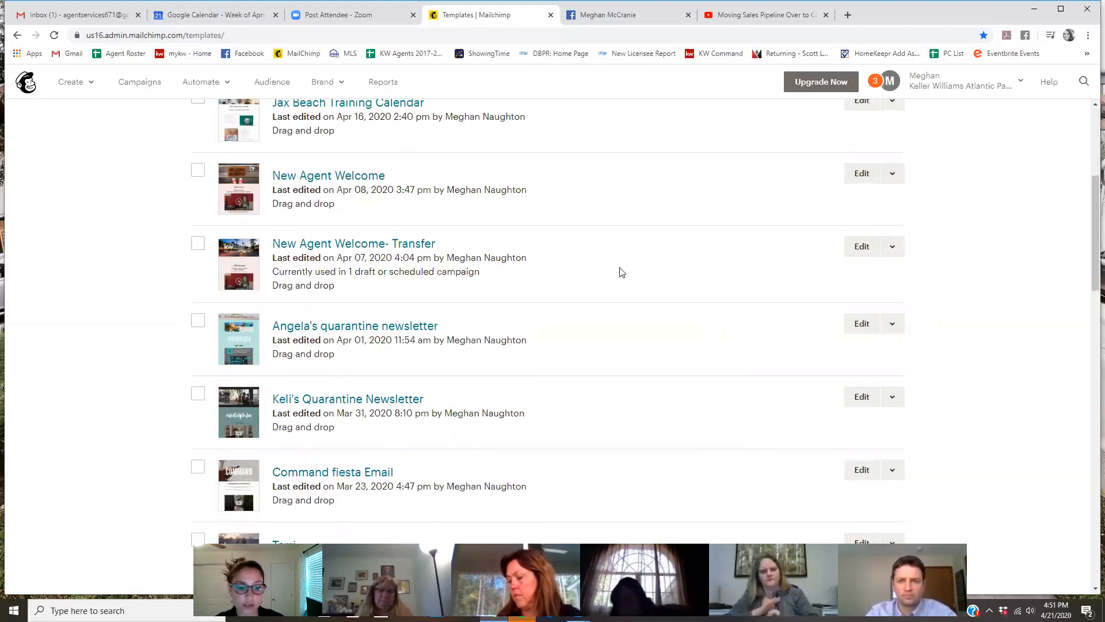
scroll(610, 267, "up", 1)
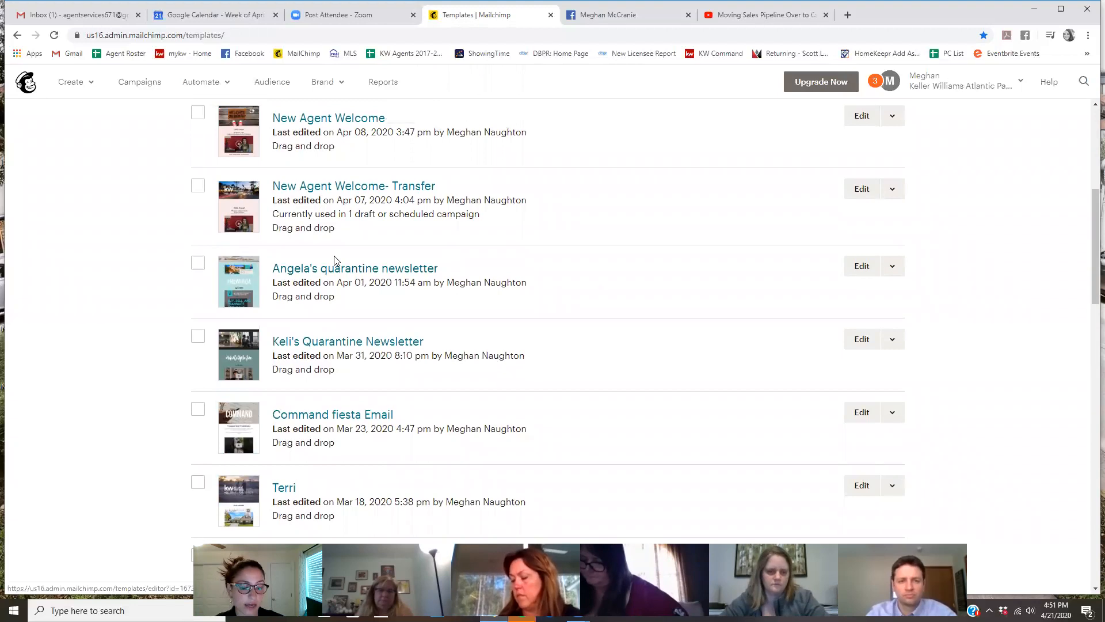
left_click(331, 345)
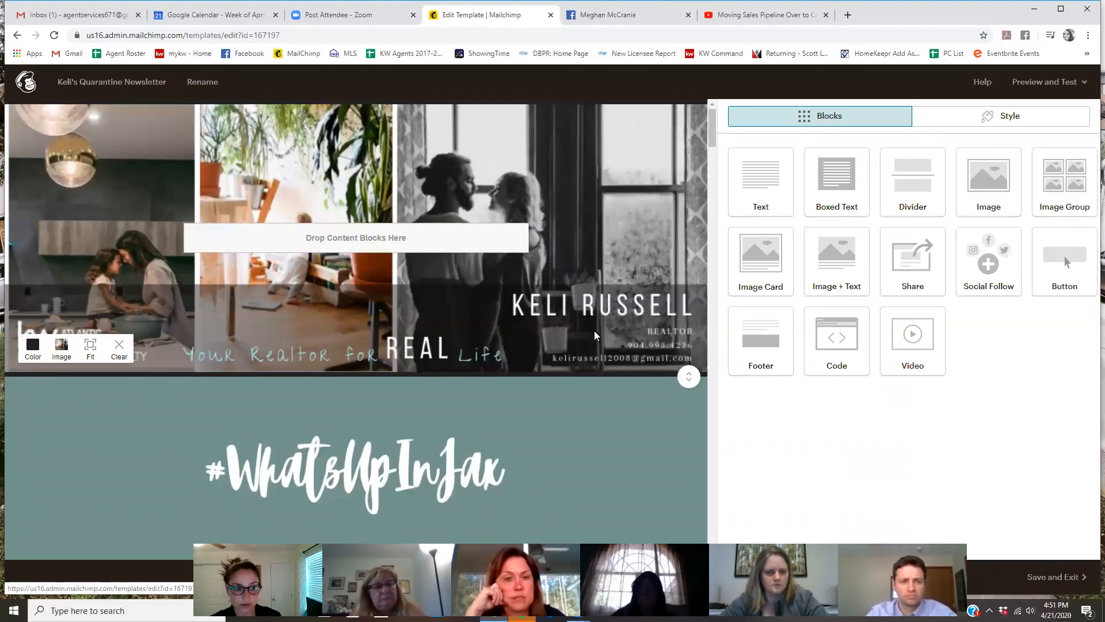
- Examine the quarantine newsletter from the #WhatsUpInJax header through the video, playlist and office photo to the Crafts & Fun section
scroll(594, 330, "down", 3)
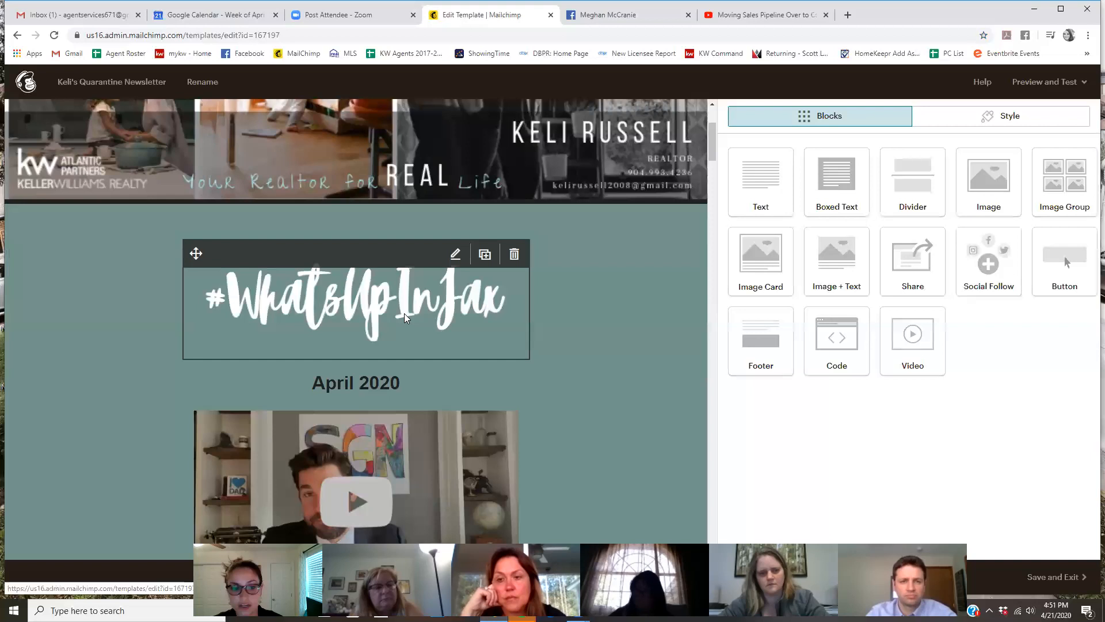
scroll(367, 318, "down", 2)
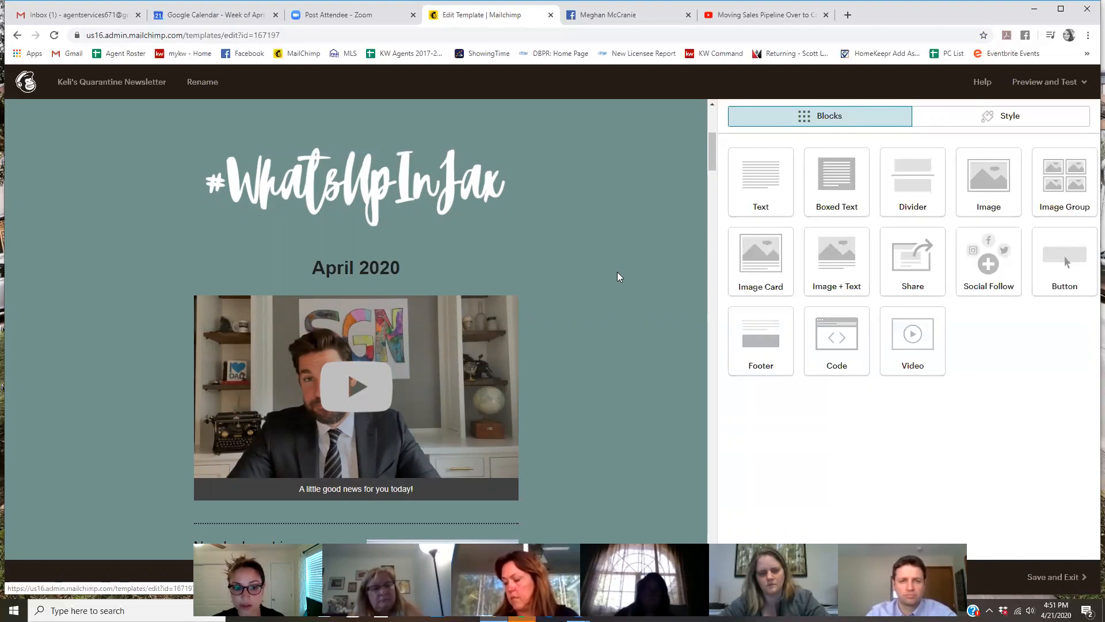
scroll(617, 272, "down", 2)
scroll(577, 337, "down", 2)
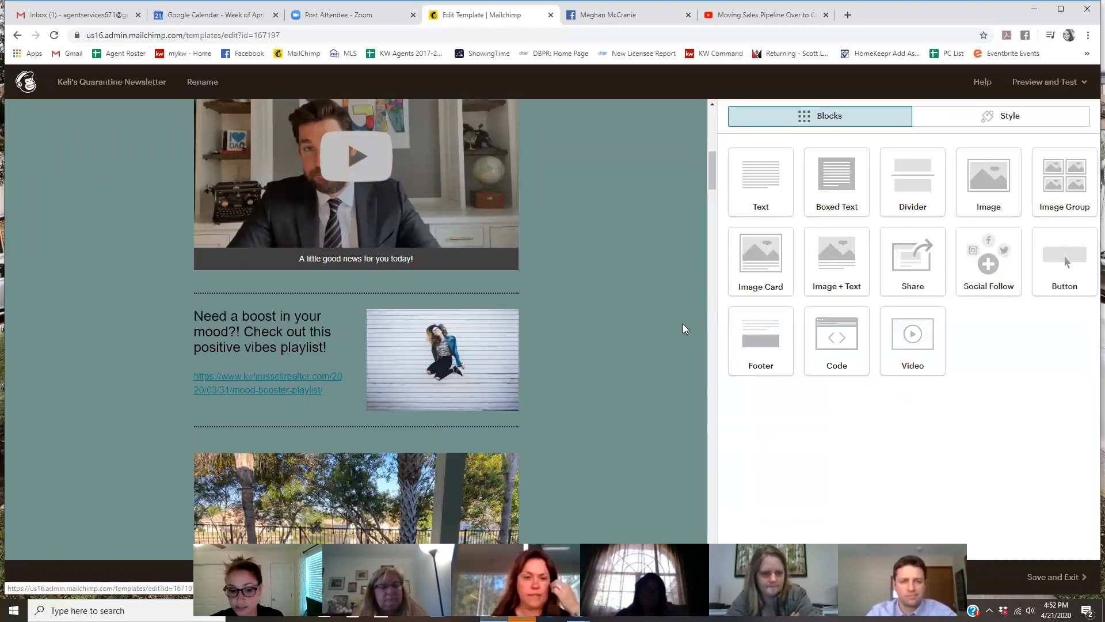
scroll(639, 320, "down", 4)
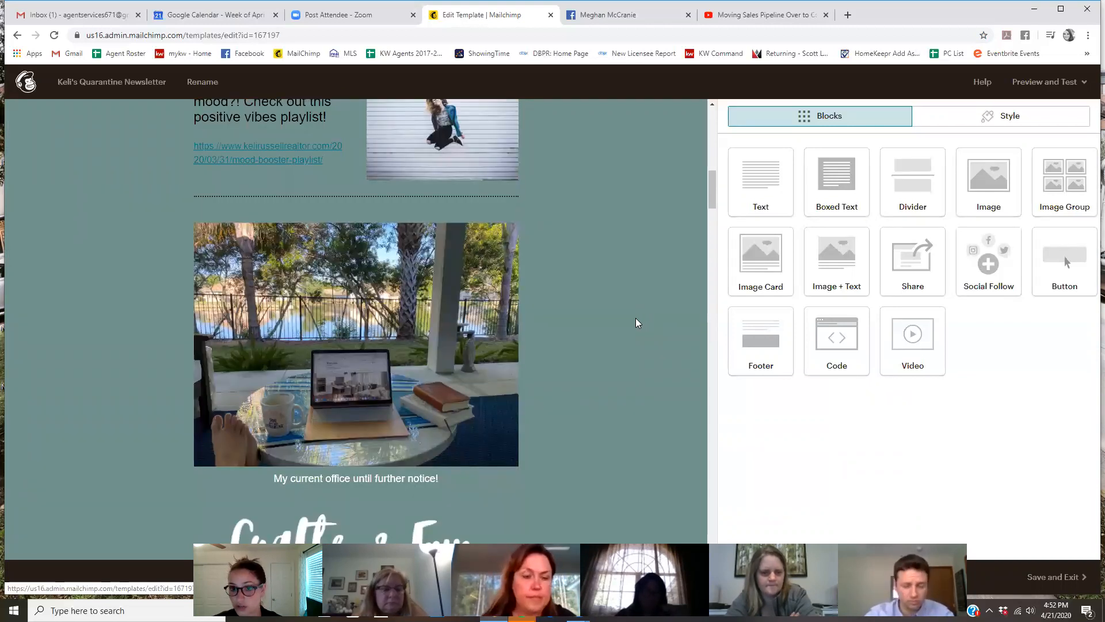
scroll(636, 318, "down", 6)
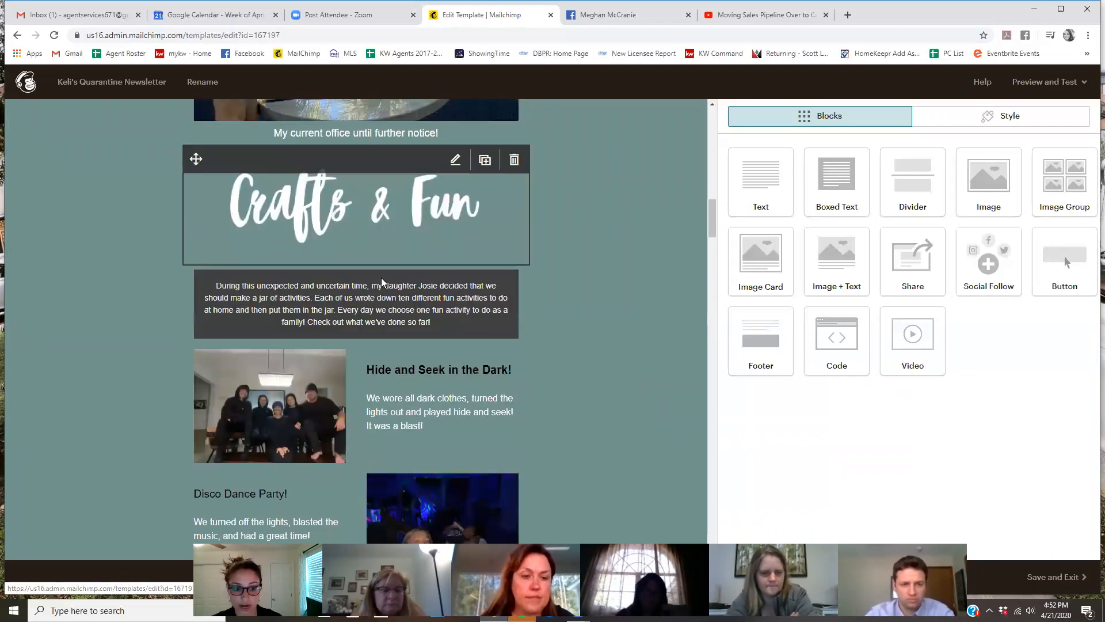
scroll(127, 380, "down", 2)
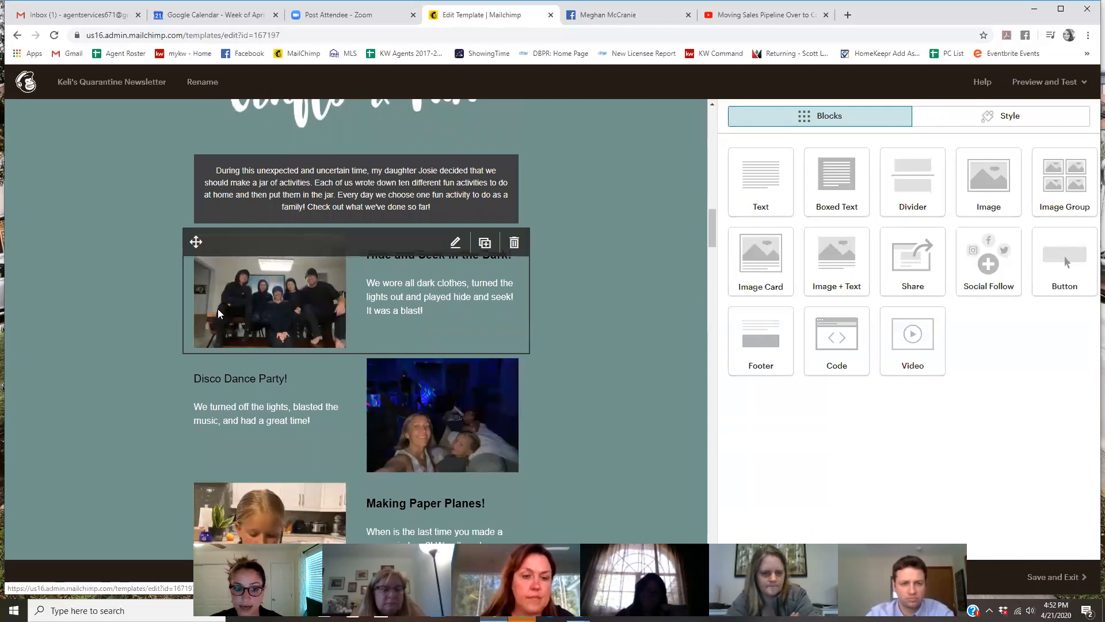
- Examine the rest of the newsletter, from the family activities through the reading, quarantine activities and gratitude blocks to the Support Local section
scroll(218, 309, "down", 3)
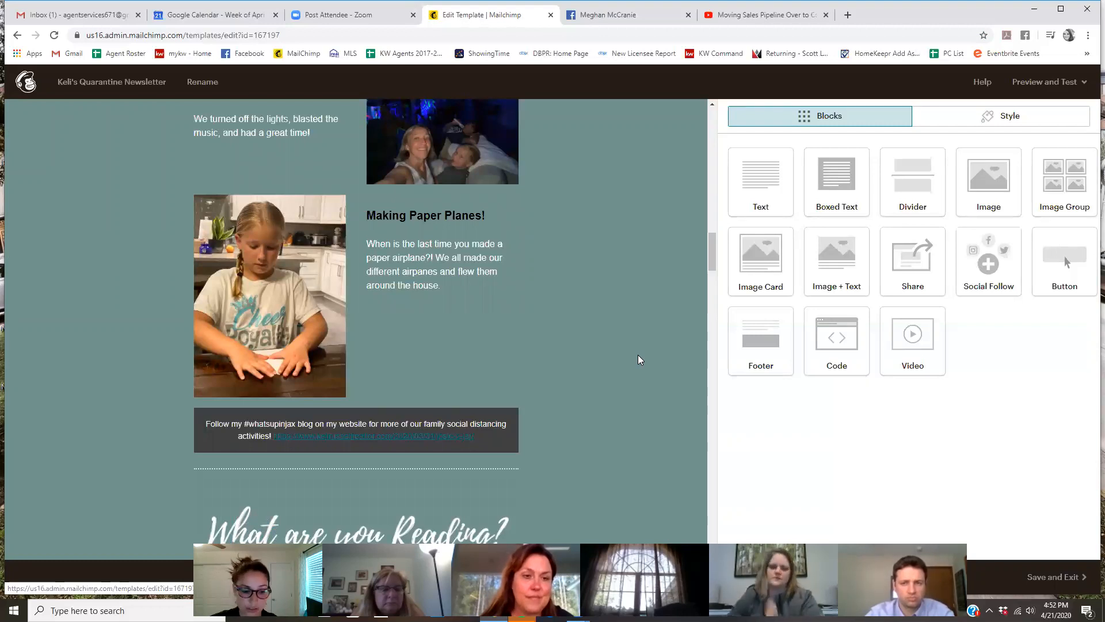
scroll(638, 355, "down", 6)
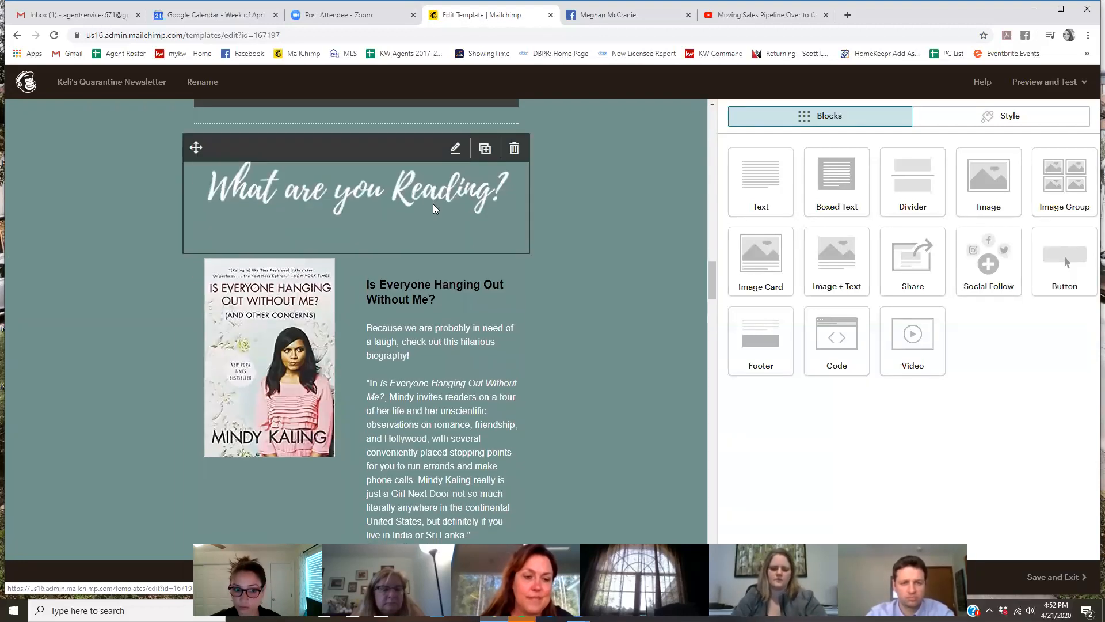
scroll(645, 331, "down", 7)
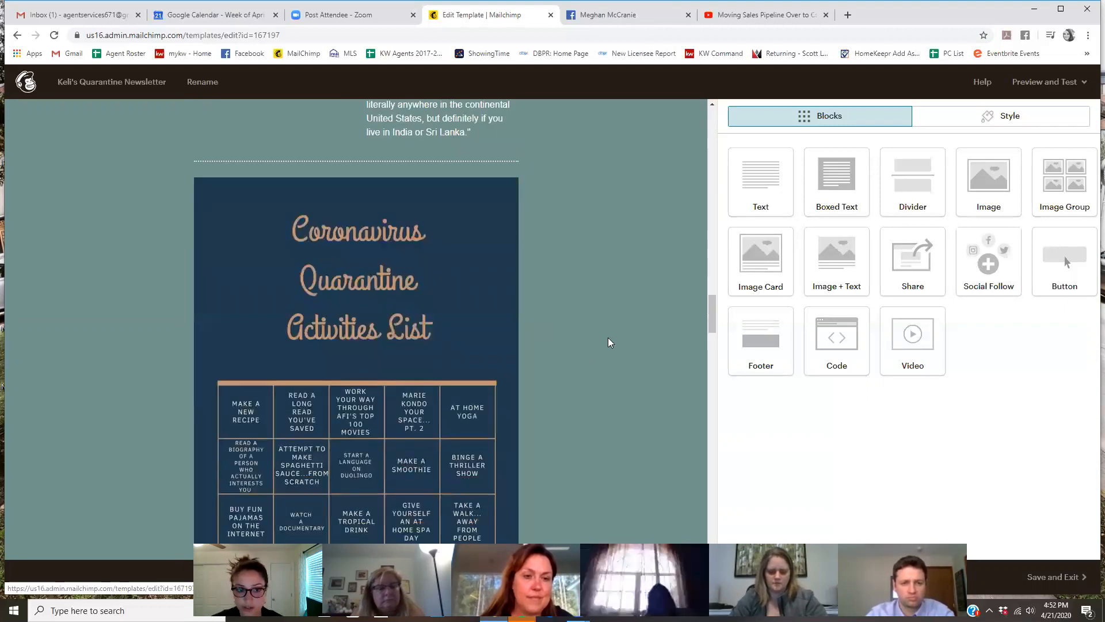
scroll(608, 337, "down", 10)
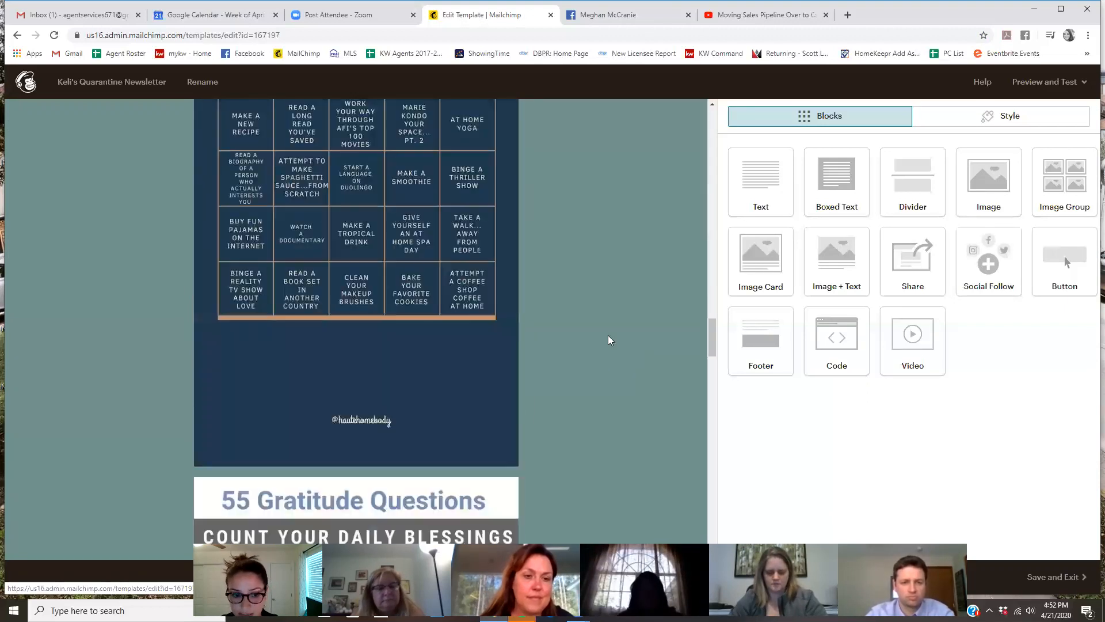
scroll(604, 329, "down", 1)
scroll(602, 328, "up", 1)
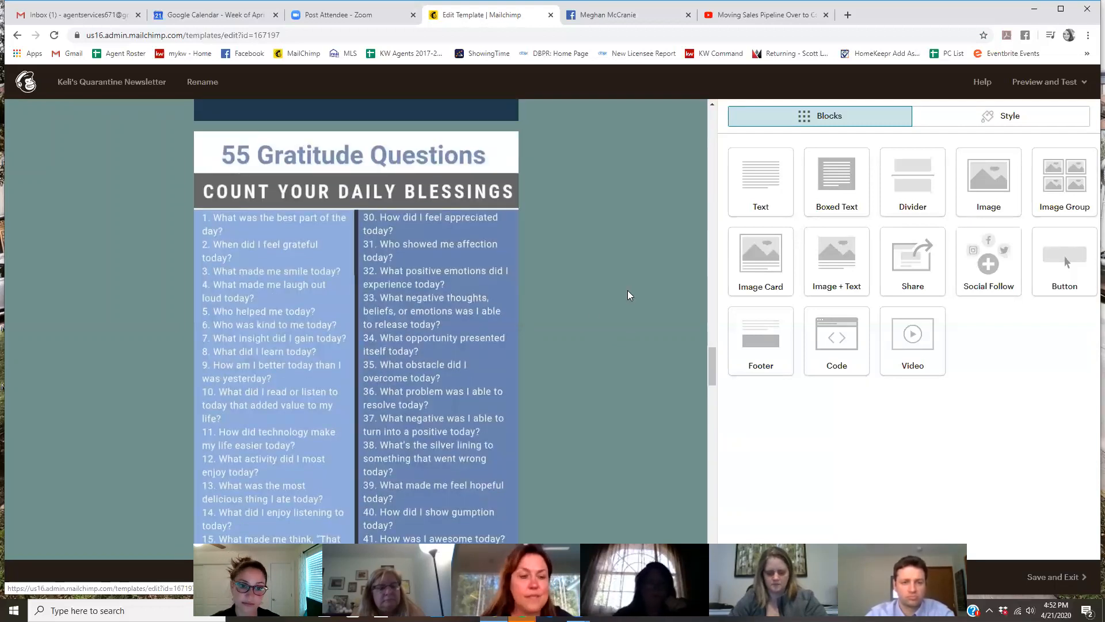
scroll(625, 296, "down", 7)
scroll(619, 286, "down", 8)
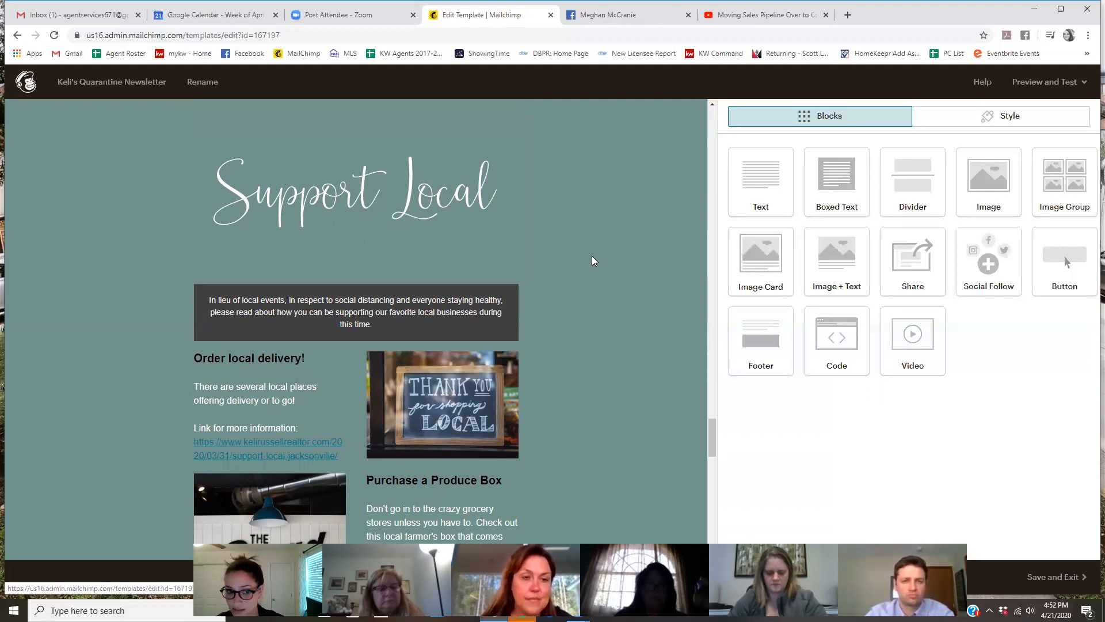
scroll(449, 262, "down", 2)
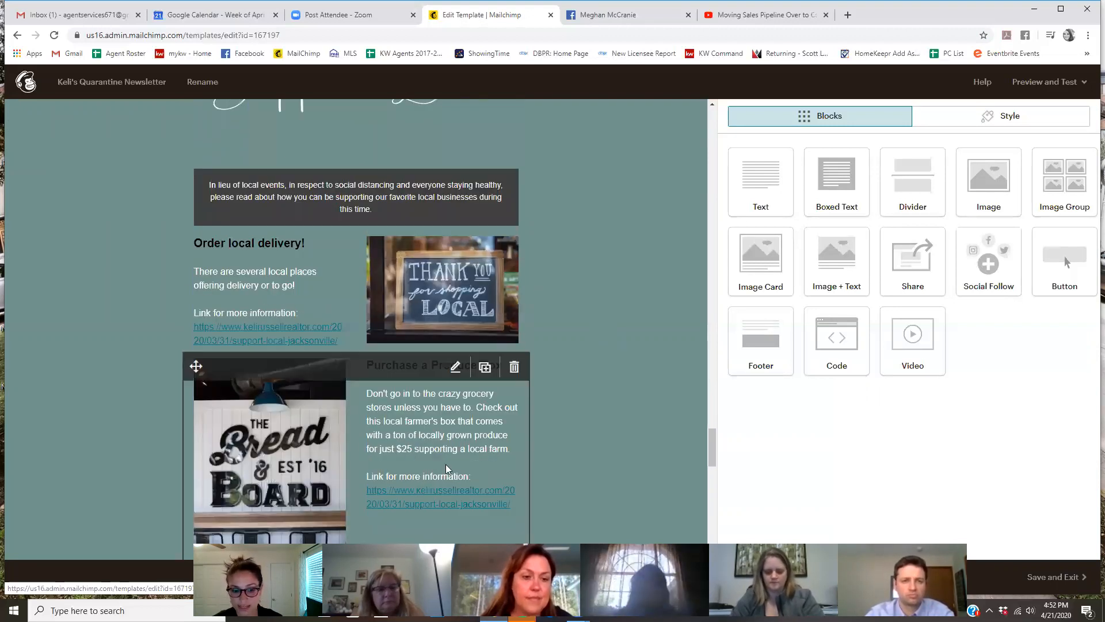
scroll(563, 429, "down", 3)
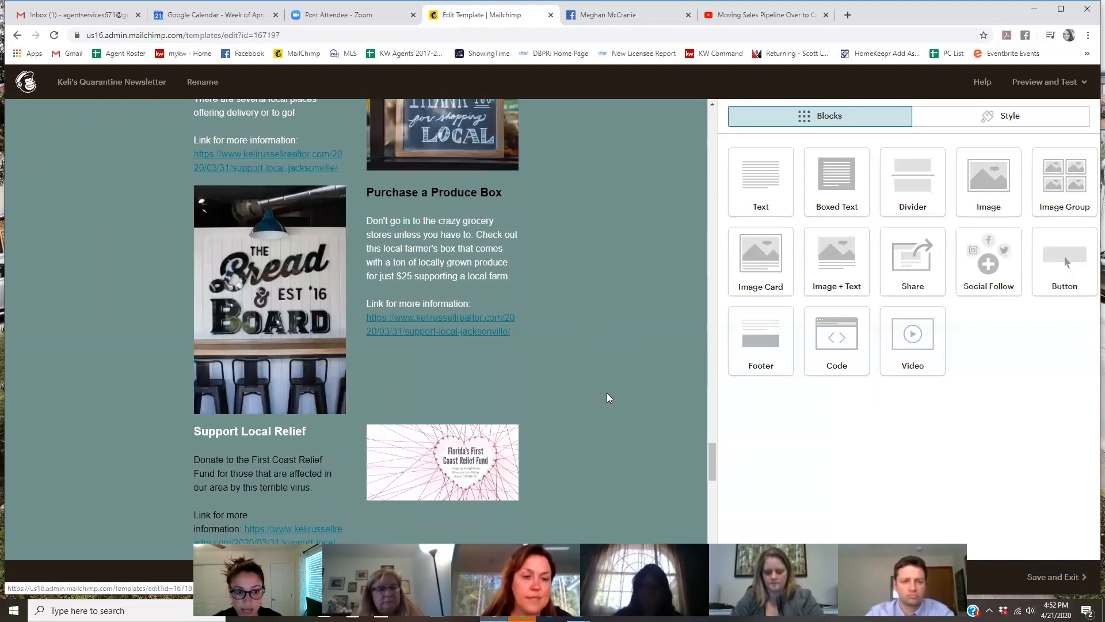
- Switch to Facebook, open its Events page and highlight the Popular With Friends heading
left_click(639, 15)
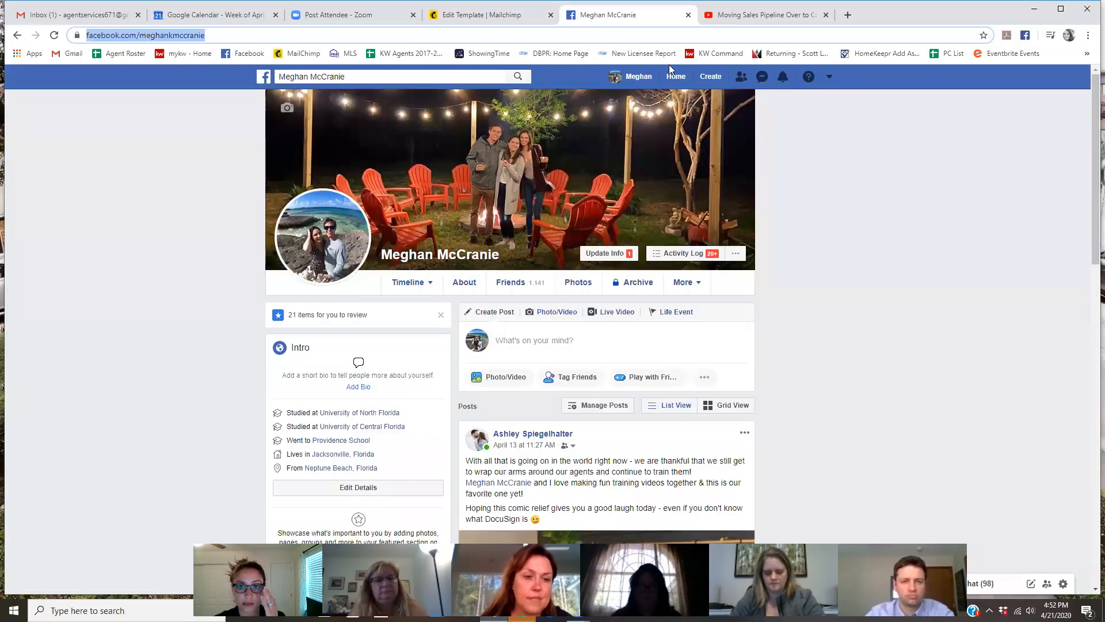
left_click(676, 78)
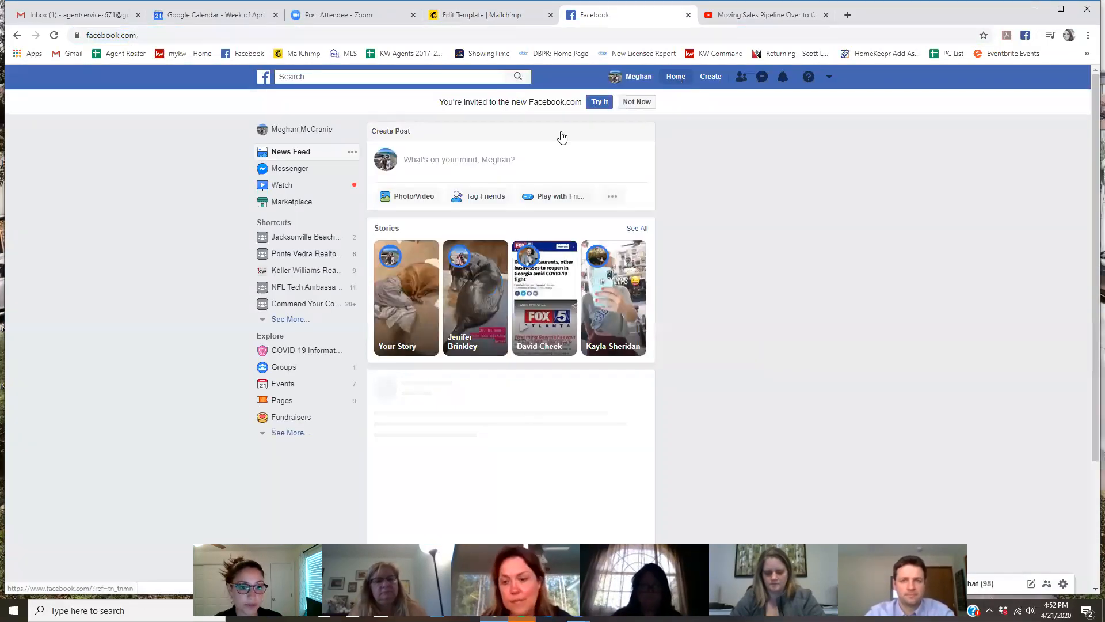
left_click(281, 386)
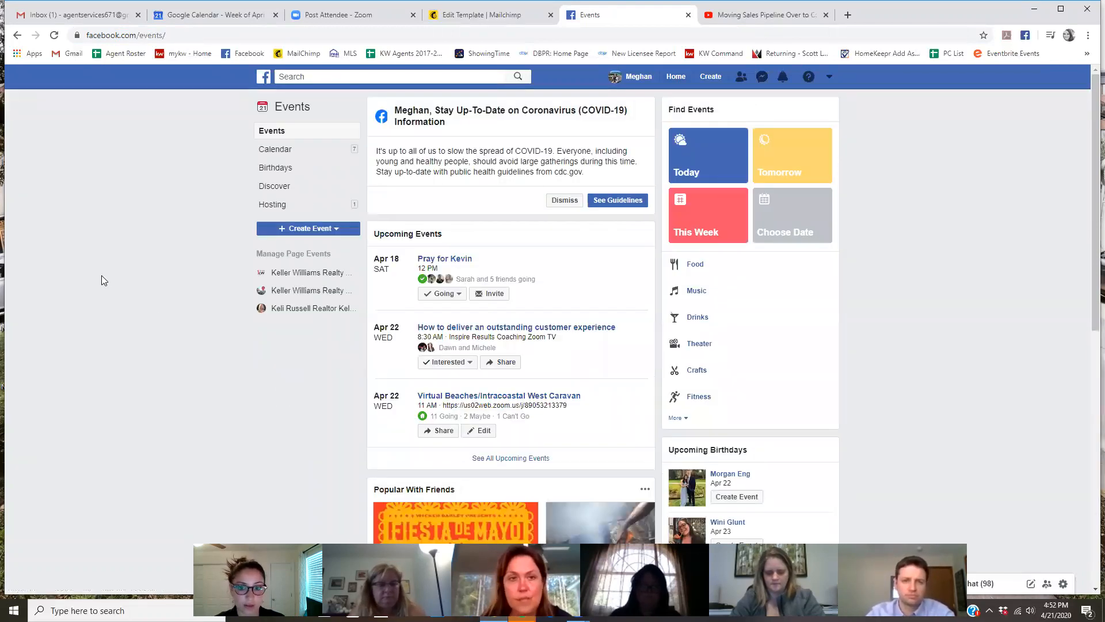
scroll(567, 300, "down", 6)
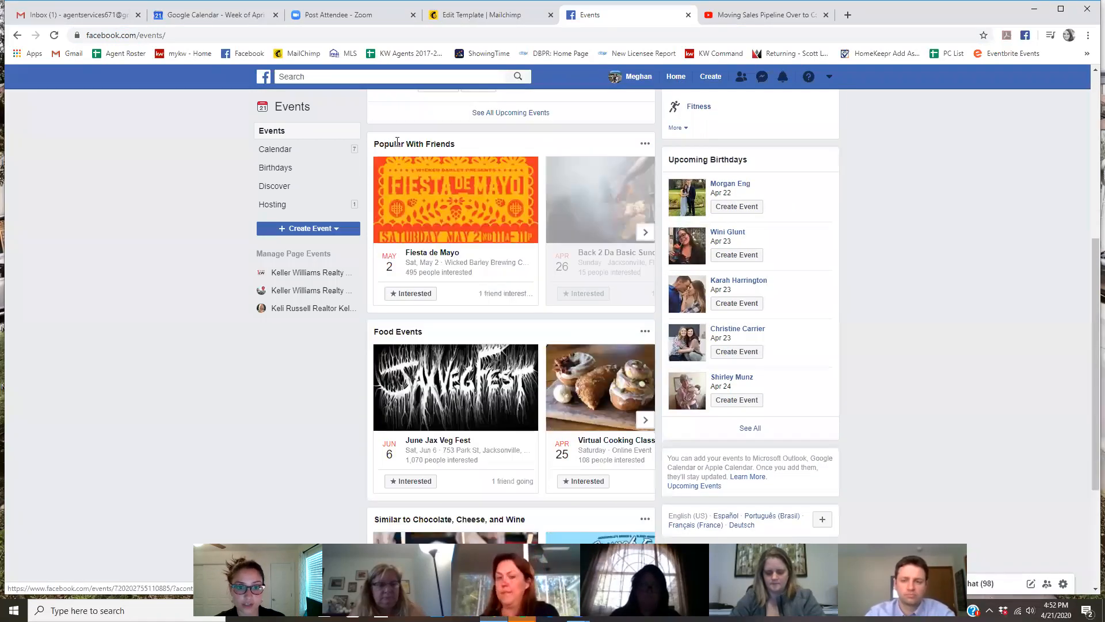
left_click_drag(377, 145, 461, 149)
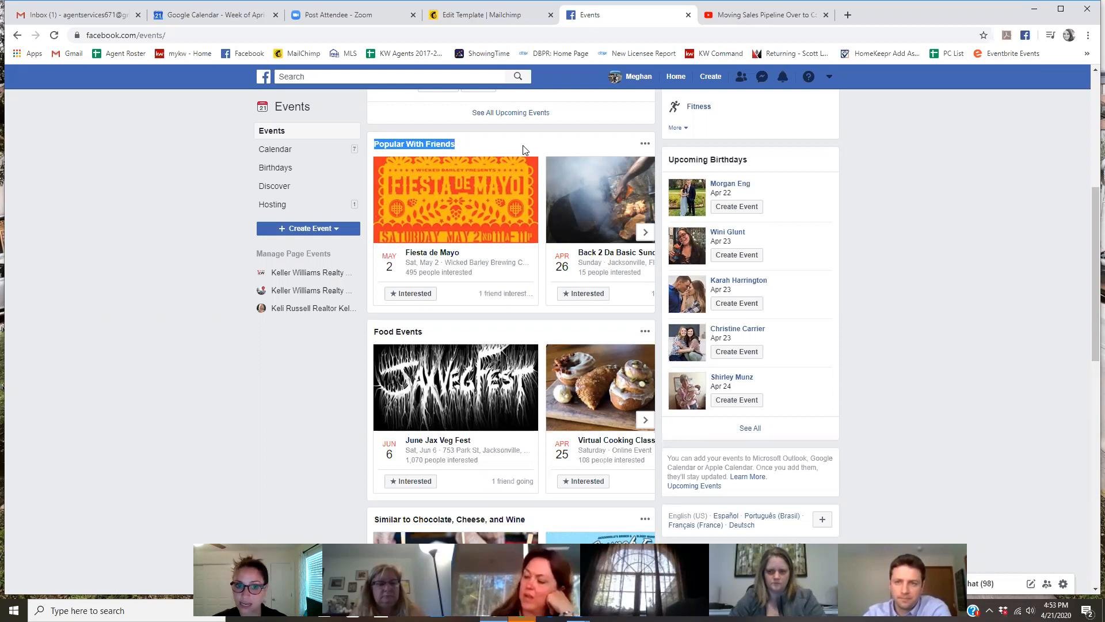
- Browse the Popular With Friends events to the end and open the full list of events near Jacksonville, FL
left_click(645, 233)
left_click(645, 233)
left_click(646, 233)
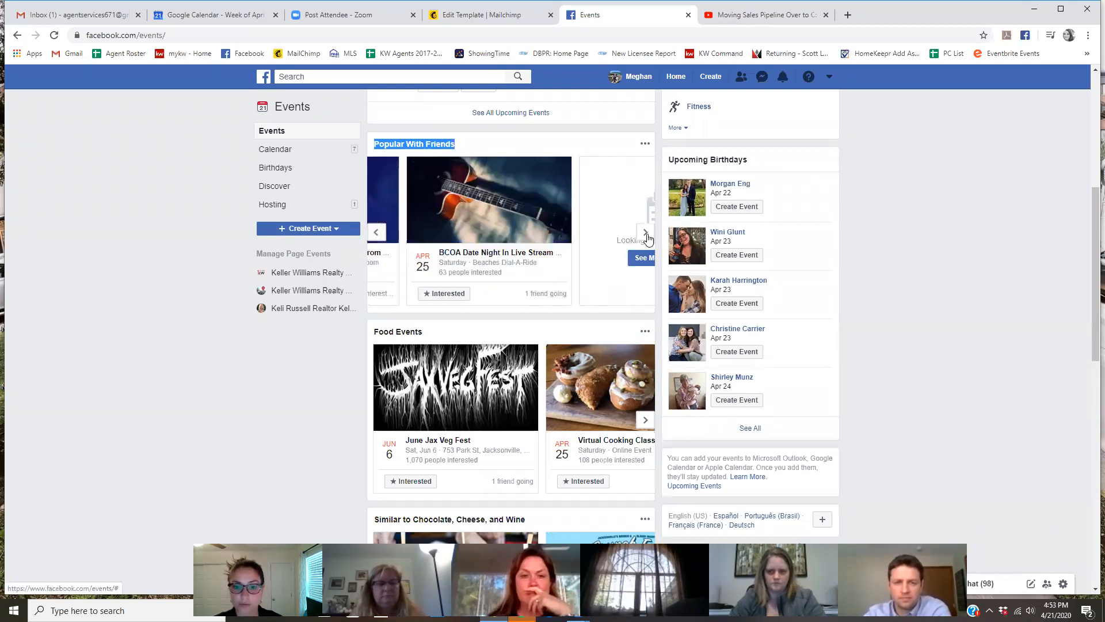
left_click(646, 233)
left_click(575, 262)
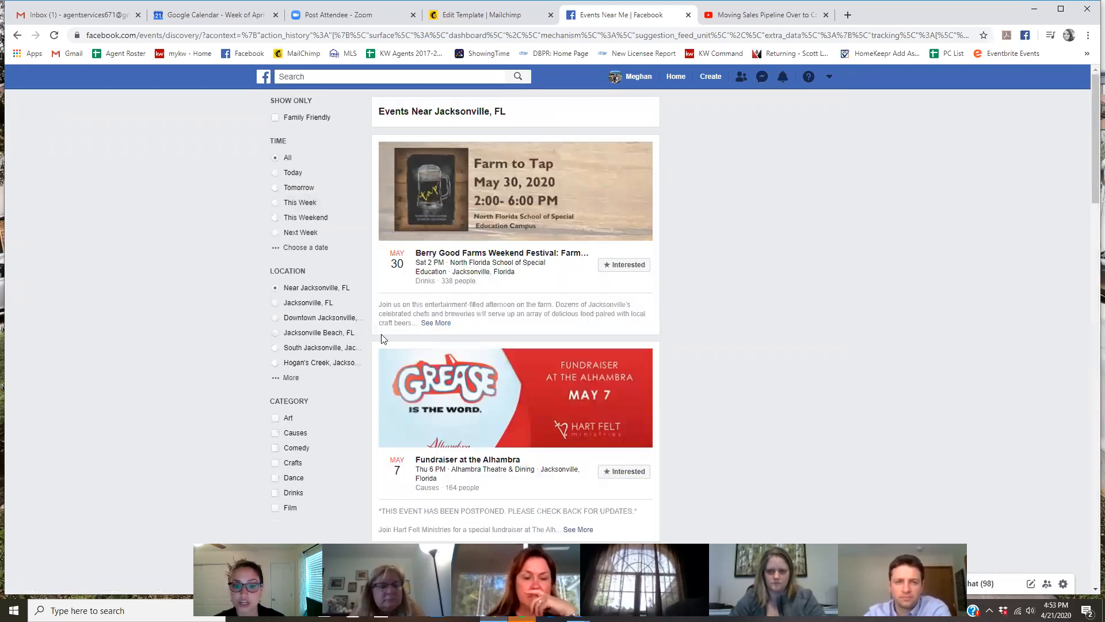
- Find the May 27 Music on Main event in the list, open it, and select its web address
scroll(662, 322, "down", 3)
scroll(763, 295, "down", 3)
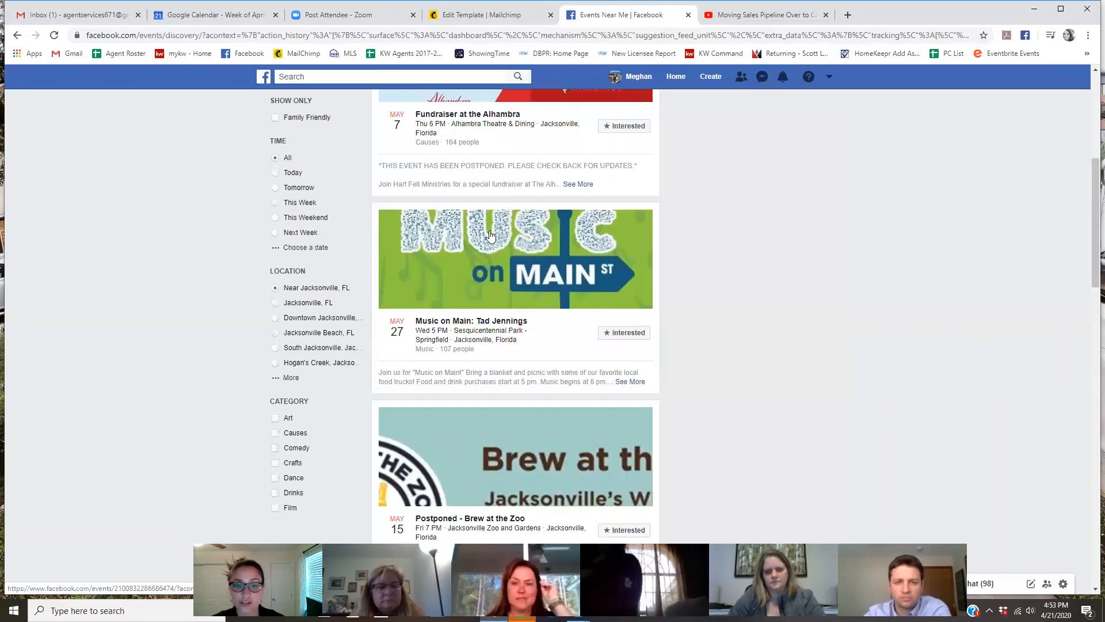
left_click(490, 252)
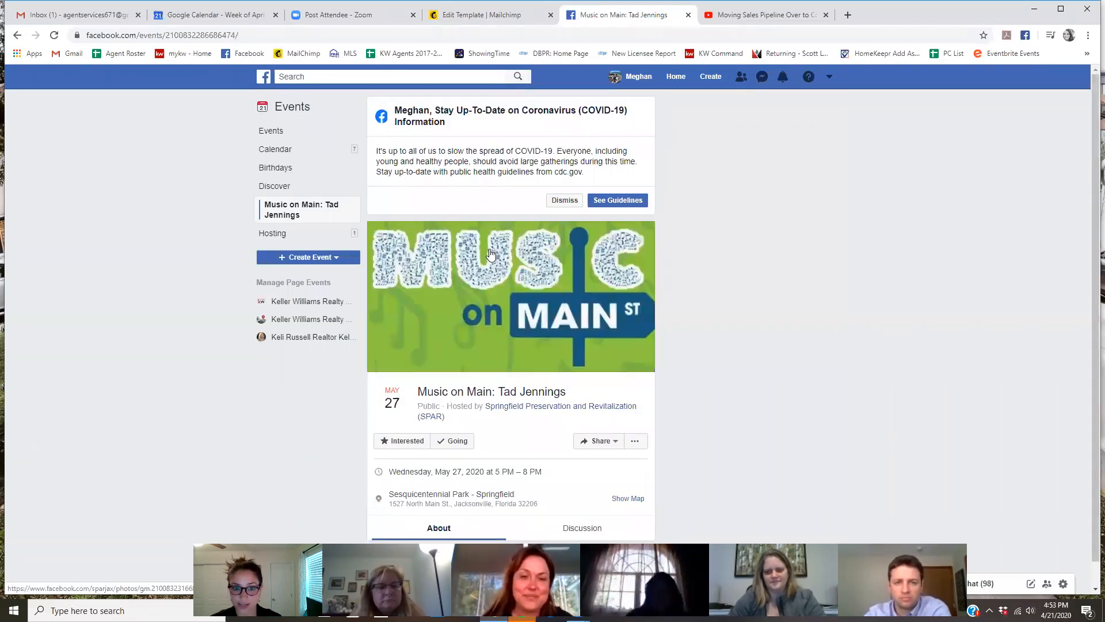
key("ctrl+l")
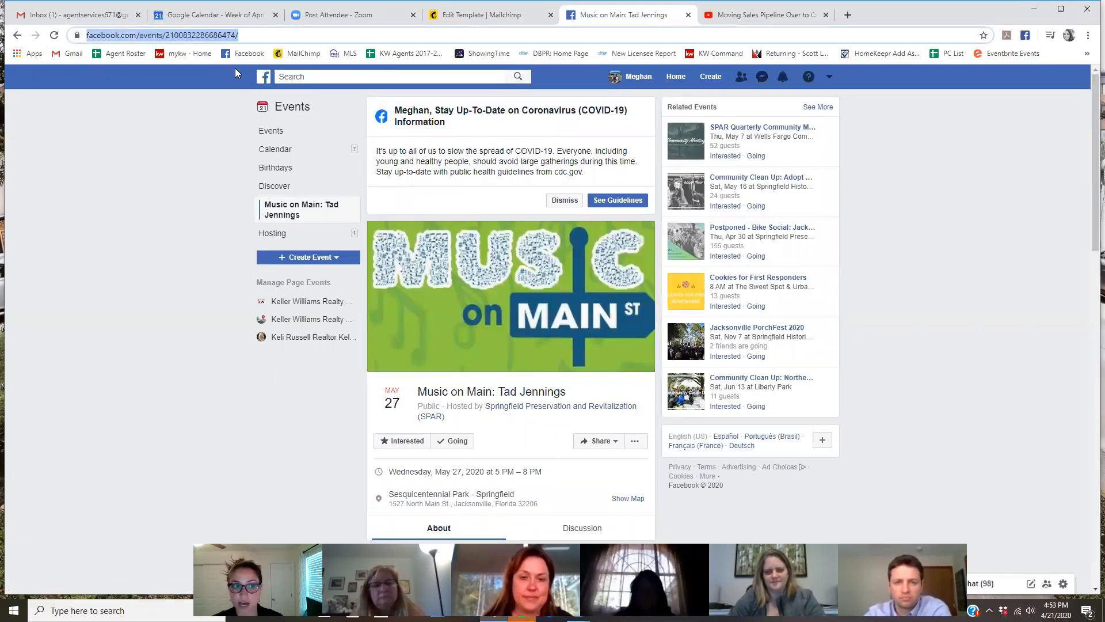
- Open the Music on Main cover image, show its save and copy options, and return to the event details
left_click(499, 281)
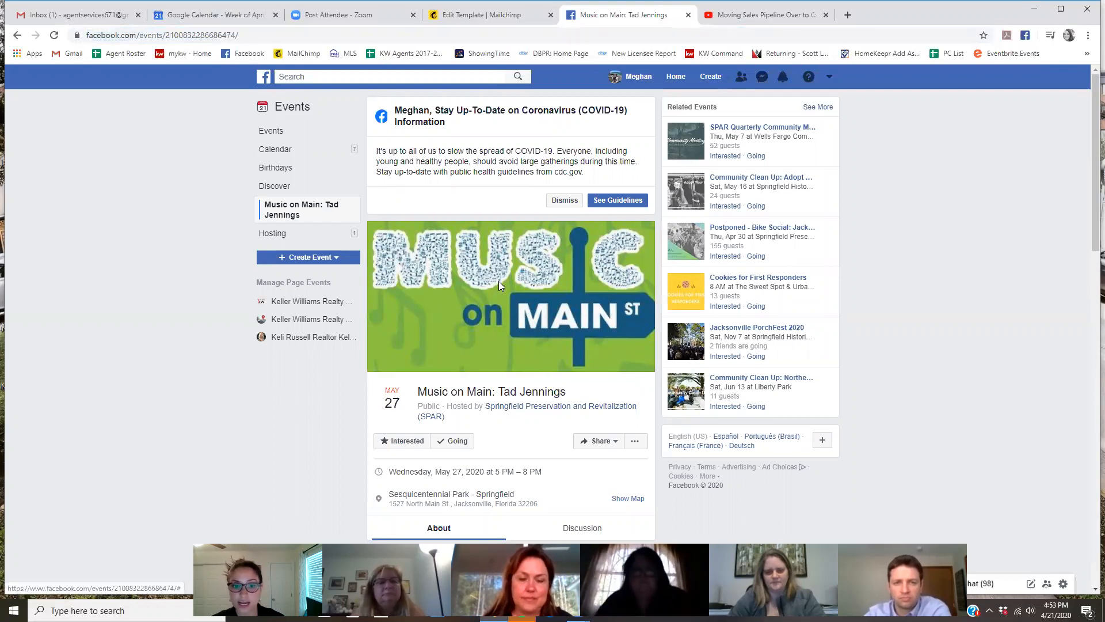
right_click(422, 310)
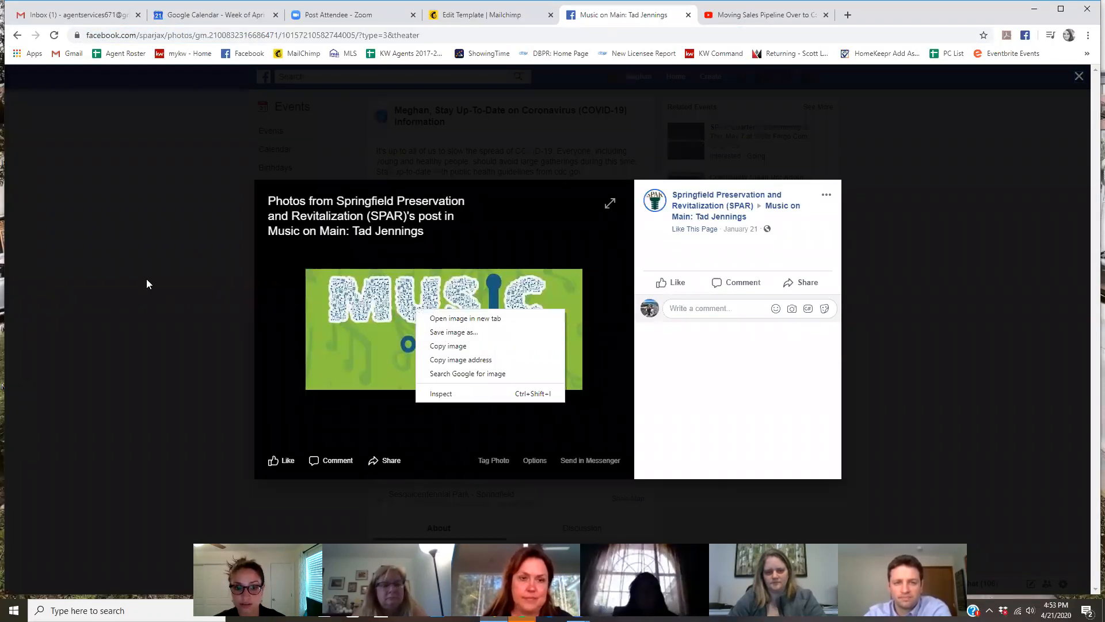
left_click(186, 236)
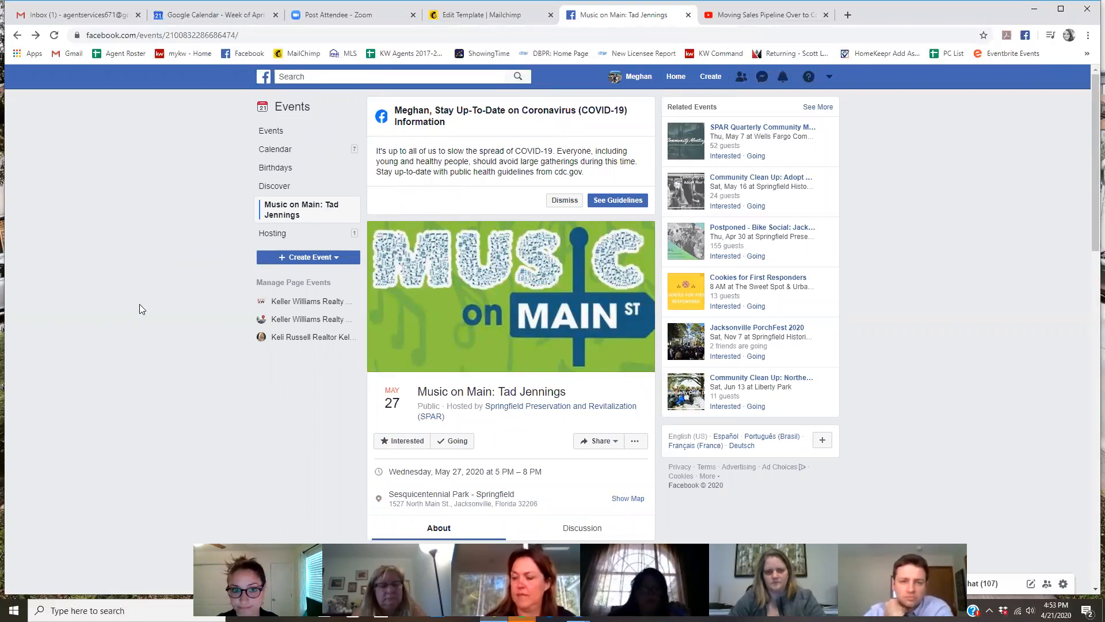
scroll(138, 301, "down", 4)
scroll(349, 298, "up", 2)
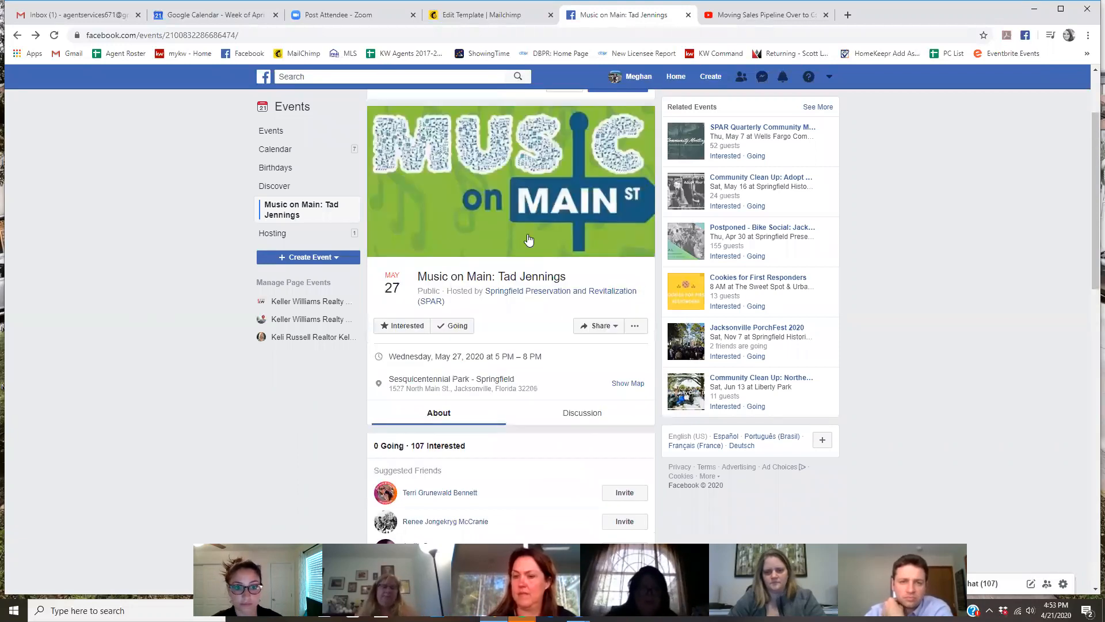
- Return to the Events page through the Facebook home feed and highlight the Popular With Friends and Food Events headings
left_click(668, 78)
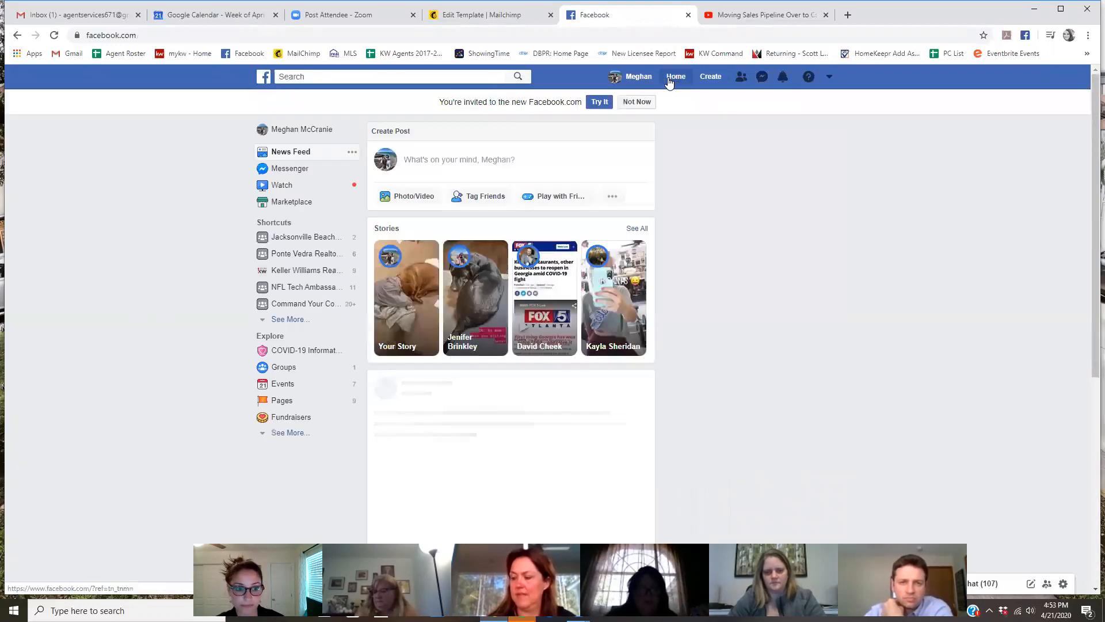
left_click(283, 384)
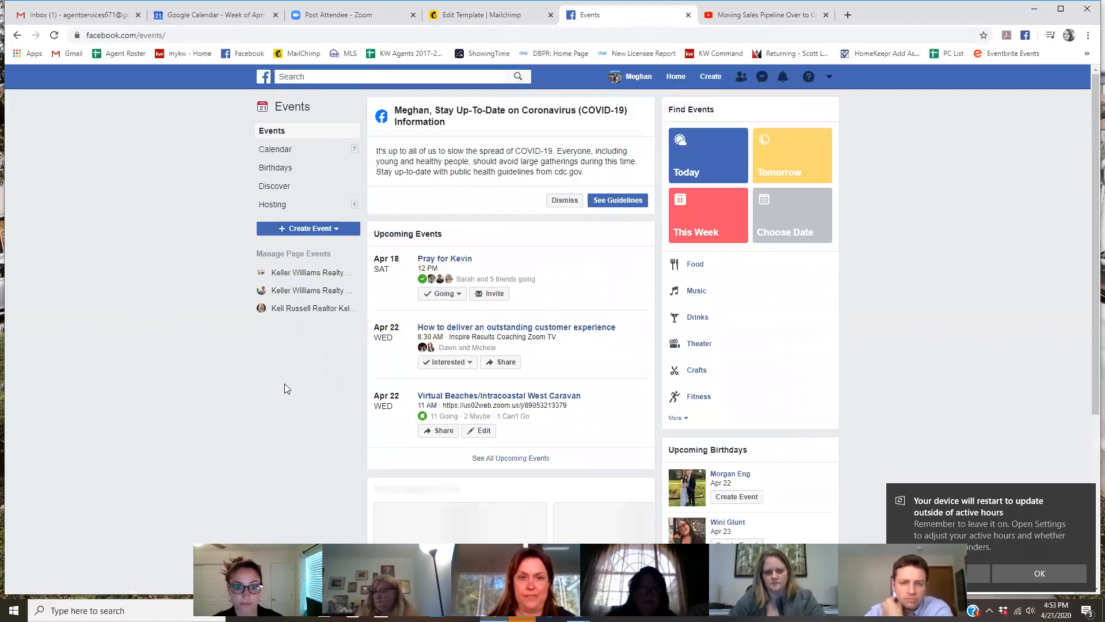
scroll(286, 380, "down", 6)
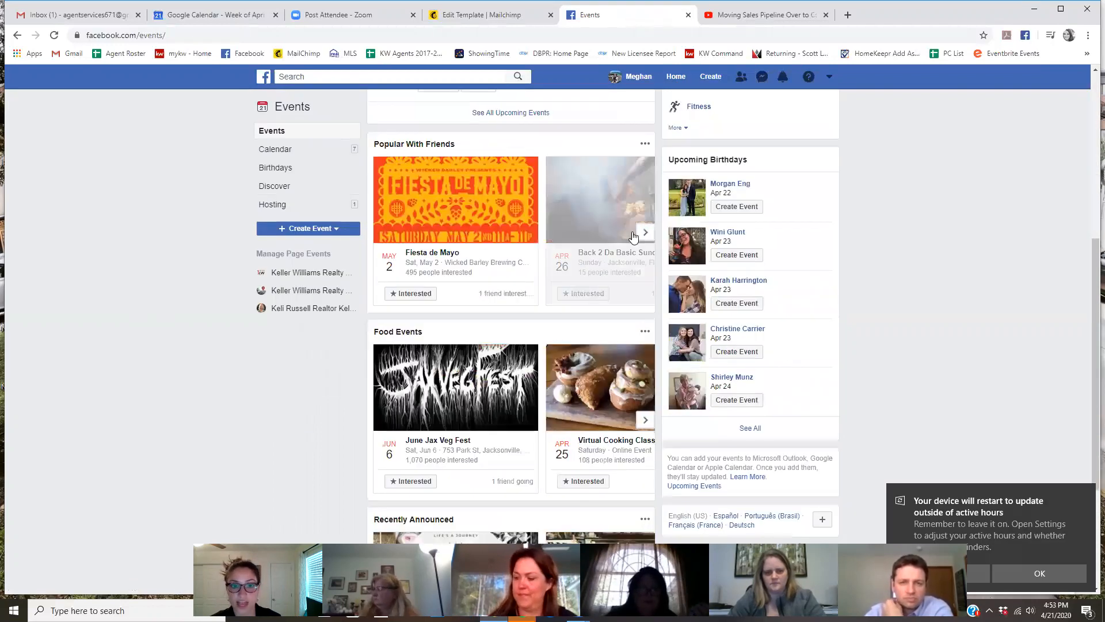
left_click_drag(472, 149, 390, 139)
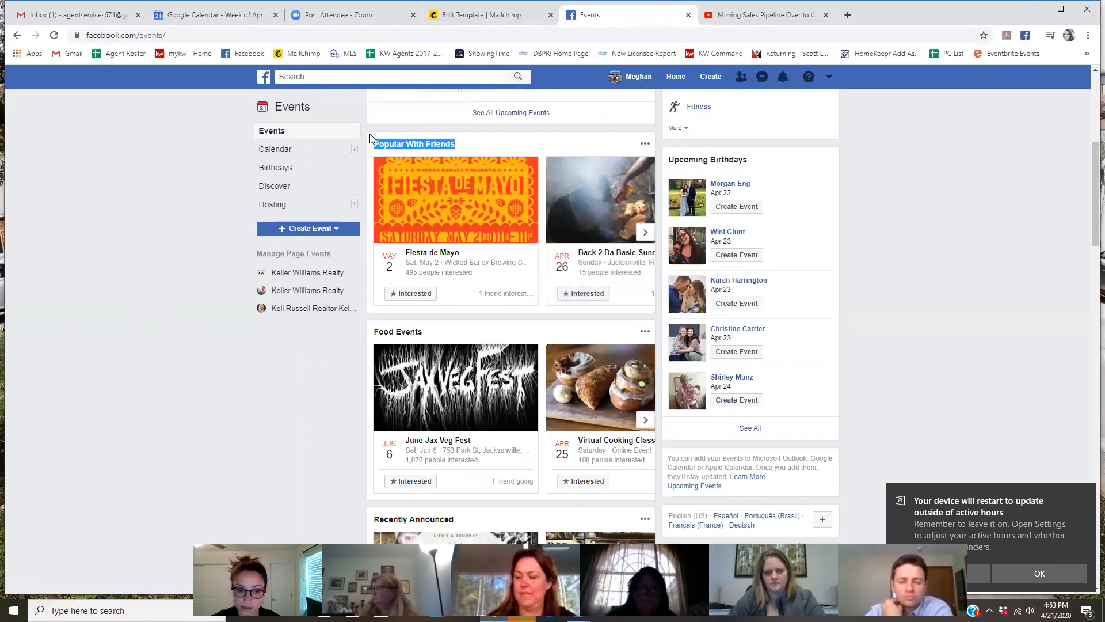
left_click_drag(431, 334, 371, 332)
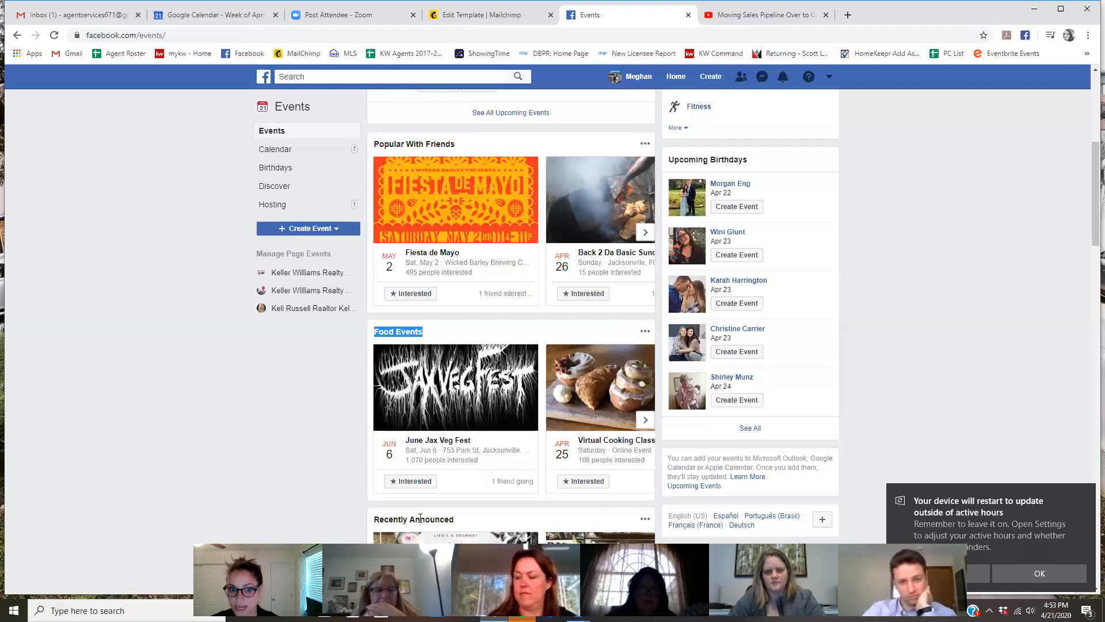
- Browse forward through the events in the Popular With Friends section
left_click(461, 146)
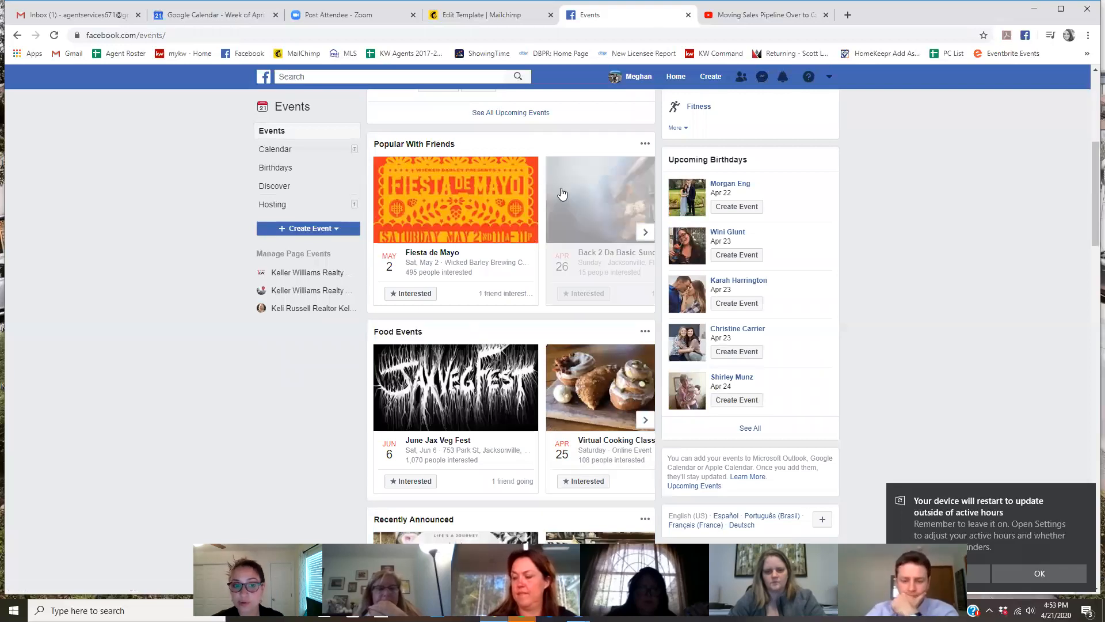
left_click(646, 233)
left_click(646, 233)
left_click(646, 233)
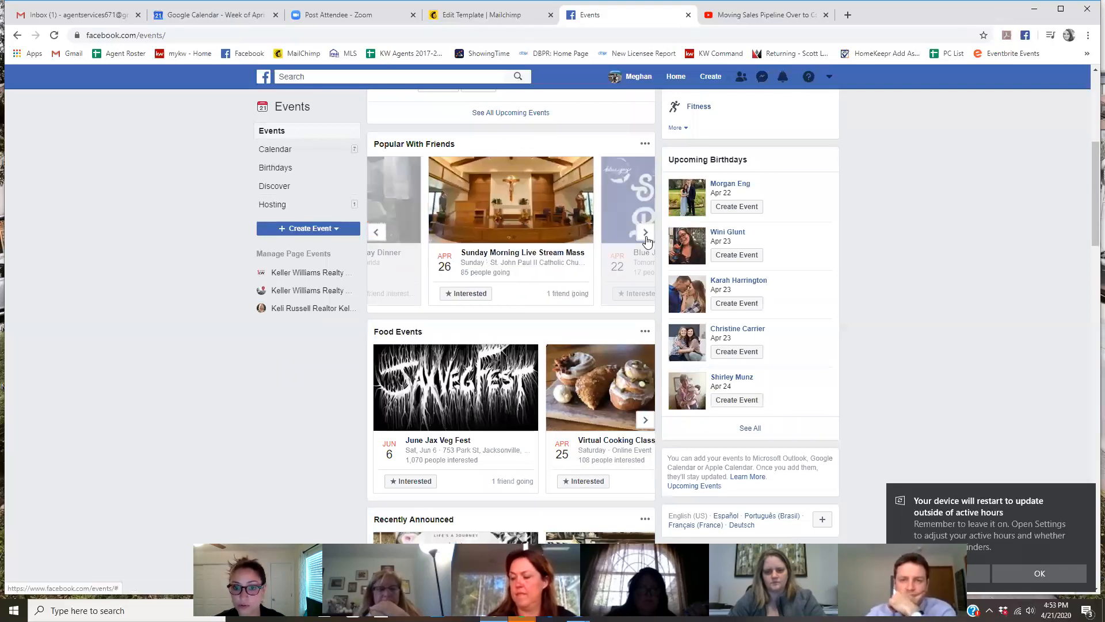
- Browse past the last Popular With Friends event, open the fuller list of nearby events, and open the May 27 Music on Main event
left_click(646, 236)
left_click(645, 236)
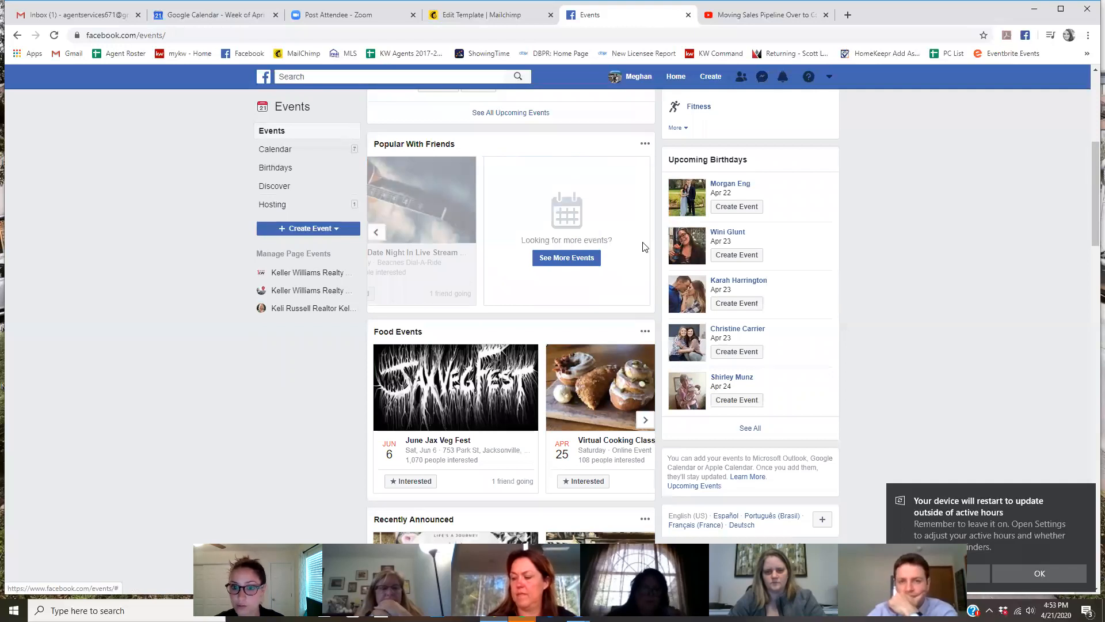
left_click(580, 266)
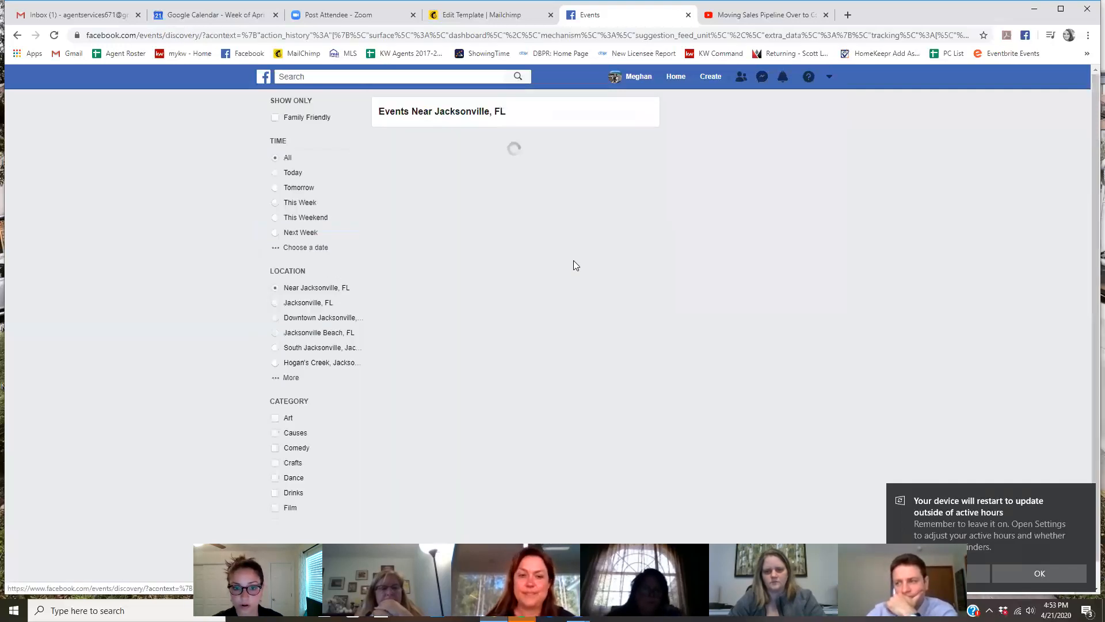
scroll(575, 264, "down", 6)
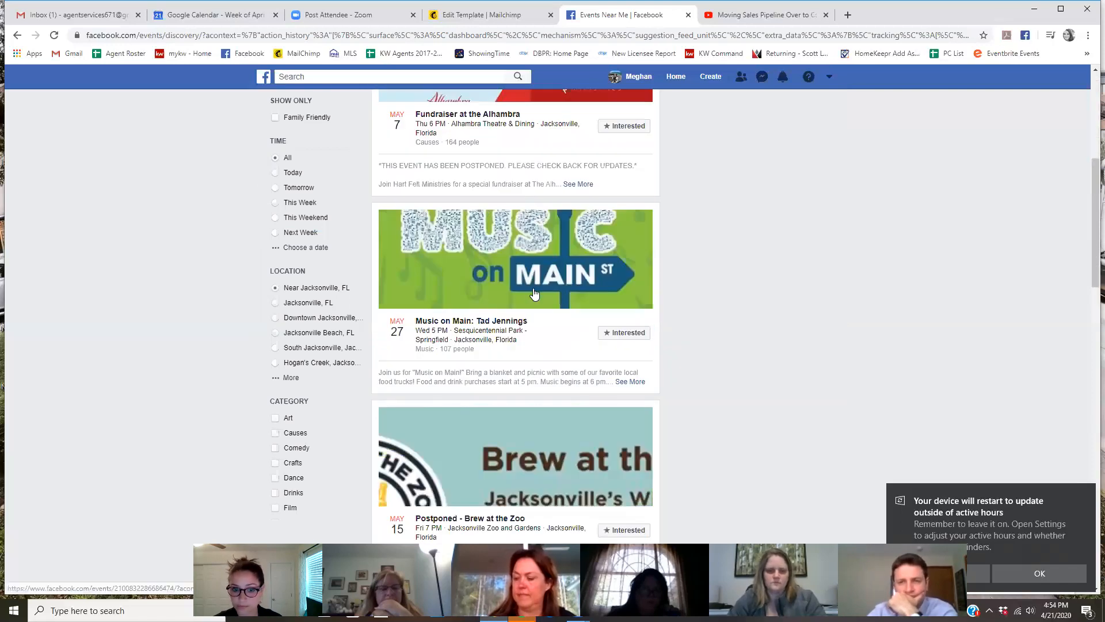
left_click(470, 258)
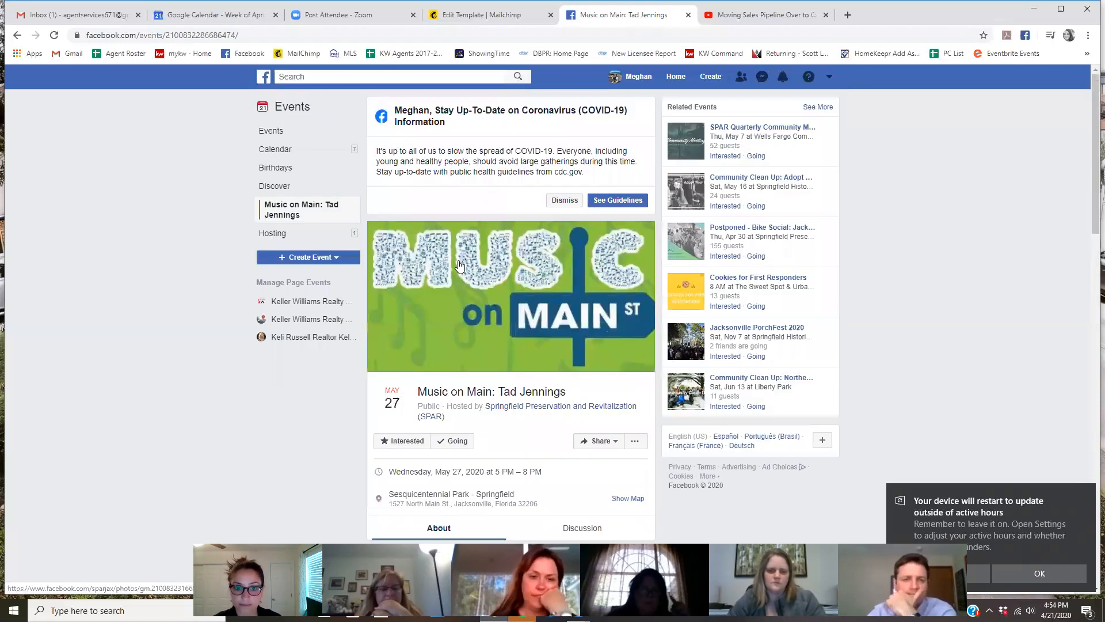
- Review the Music on Main event's date, location and details, and select its web address
scroll(493, 365, "down", 5)
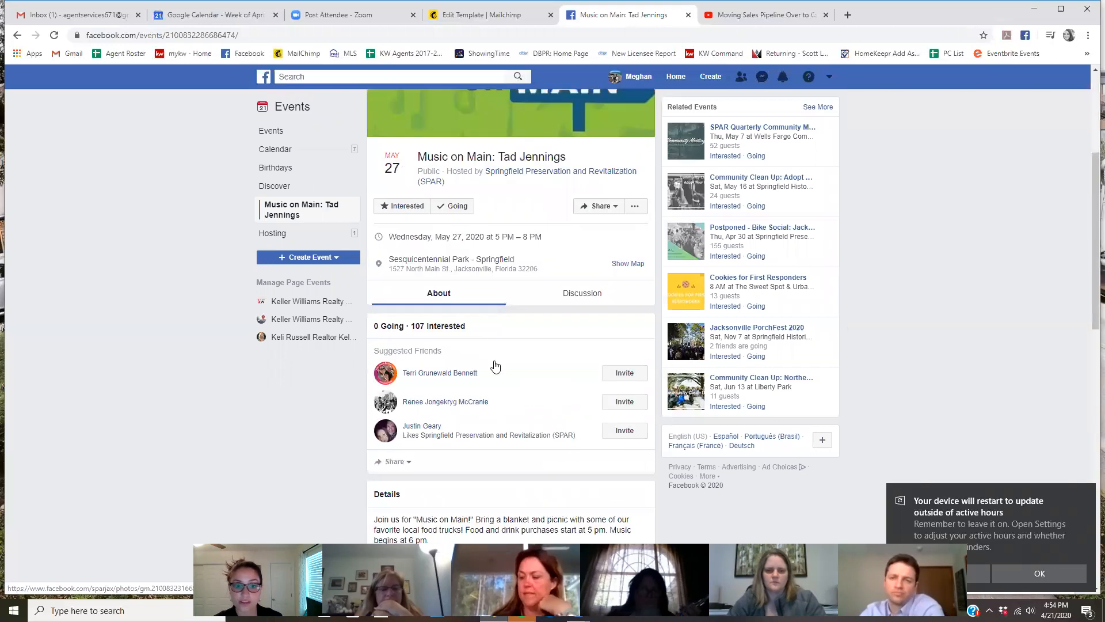
scroll(195, 214, "up", 6)
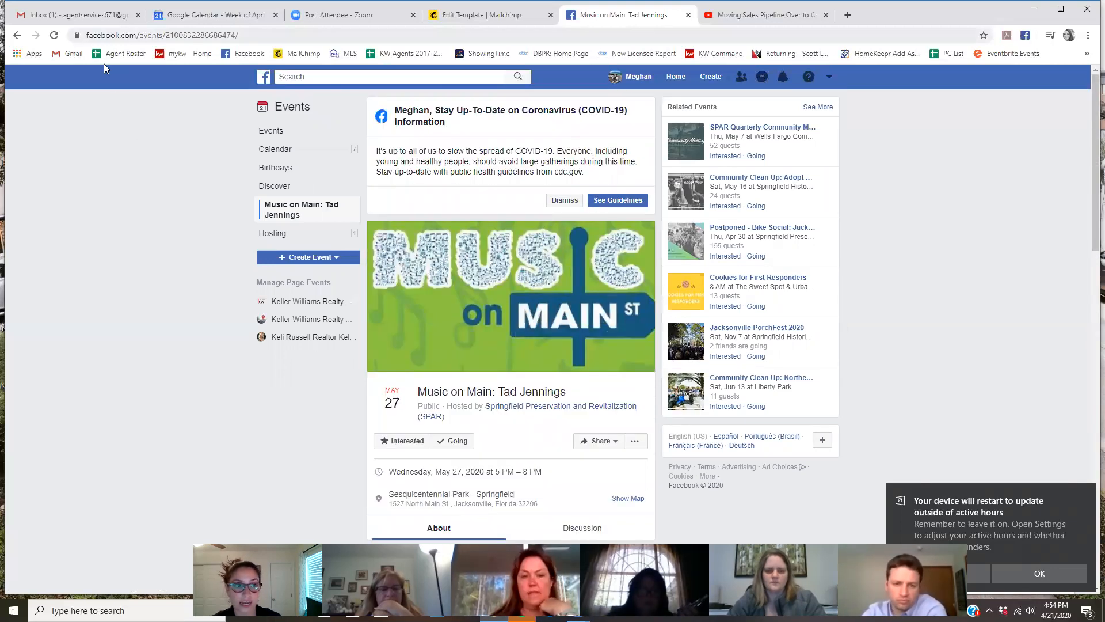
key("ctrl+l")
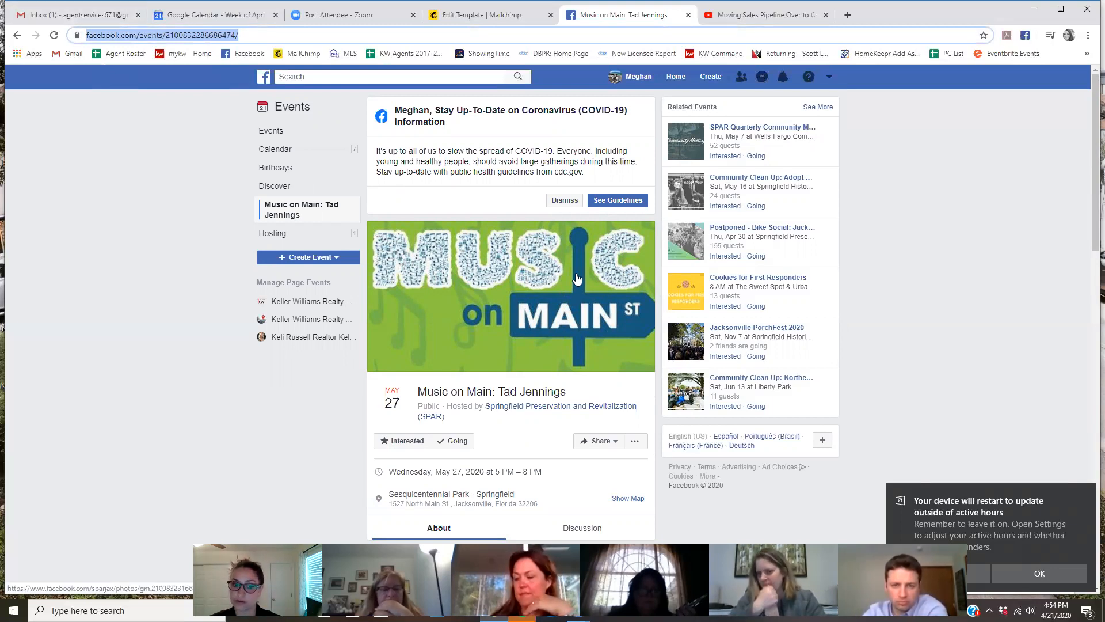
- Open the Music on Main cover image at full size and show its save and copy options
left_click(520, 282)
right_click(467, 289)
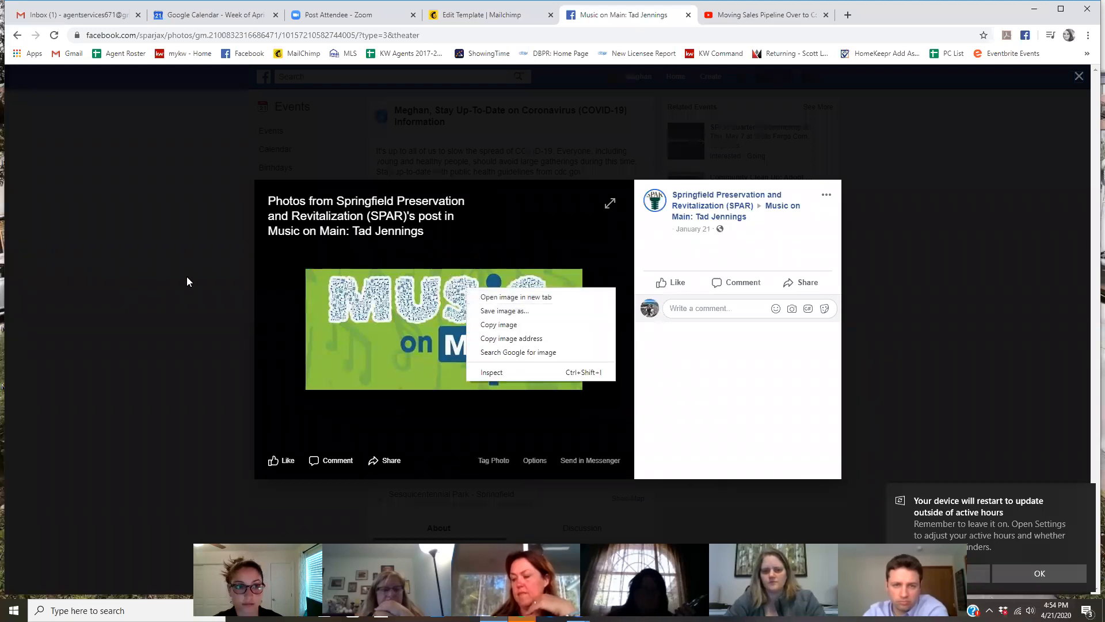
left_click(188, 281)
- Switch to the Mailchimp newsletter template and look over the Purchase a Produce Box and Support Local Relief sections
left_click(481, 15)
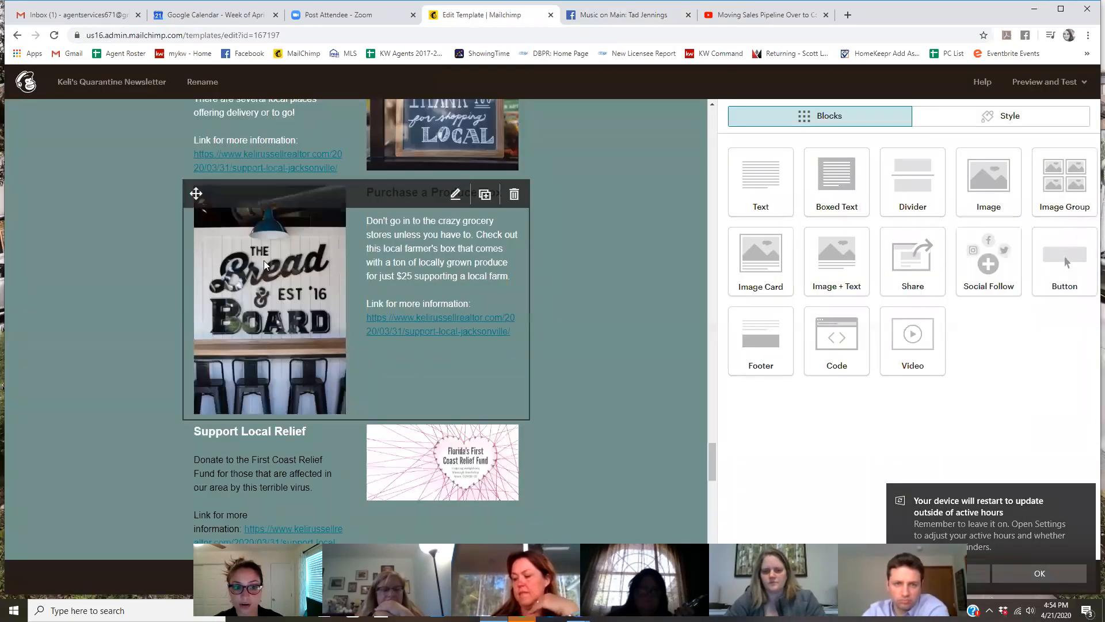
scroll(639, 350, "down", 2)
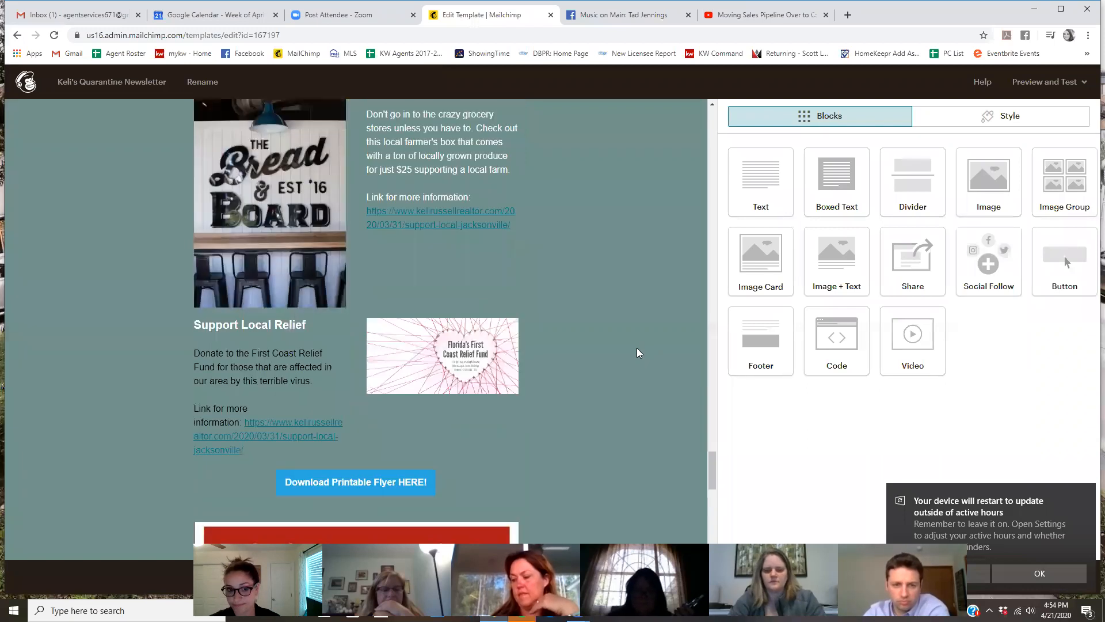
scroll(637, 353, "down", 6)
scroll(634, 353, "up", 5)
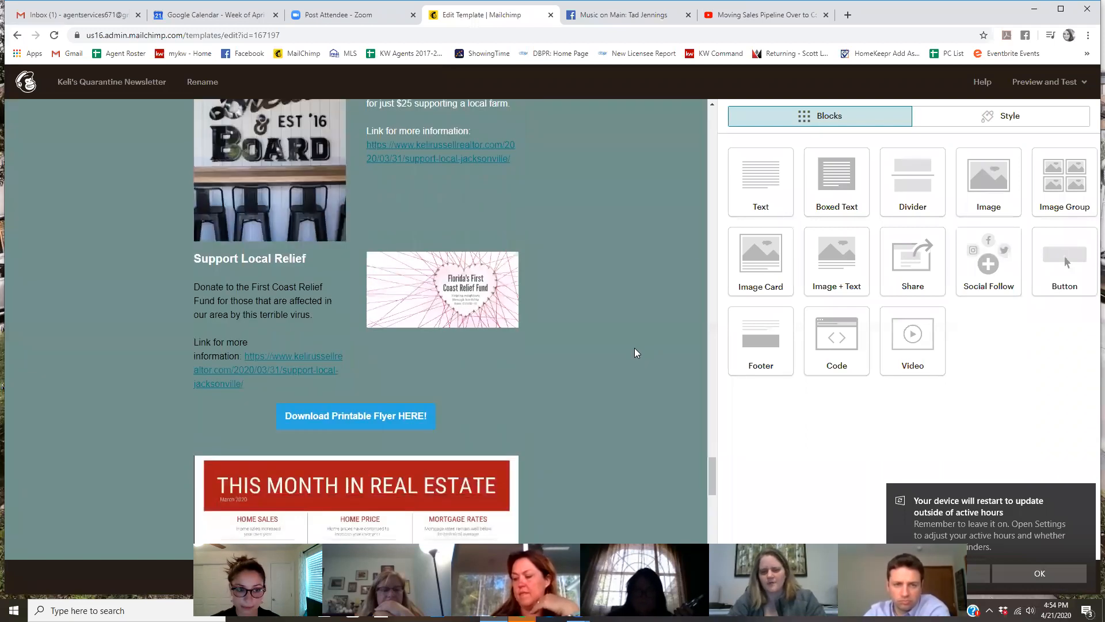
scroll(634, 353, "up", 3)
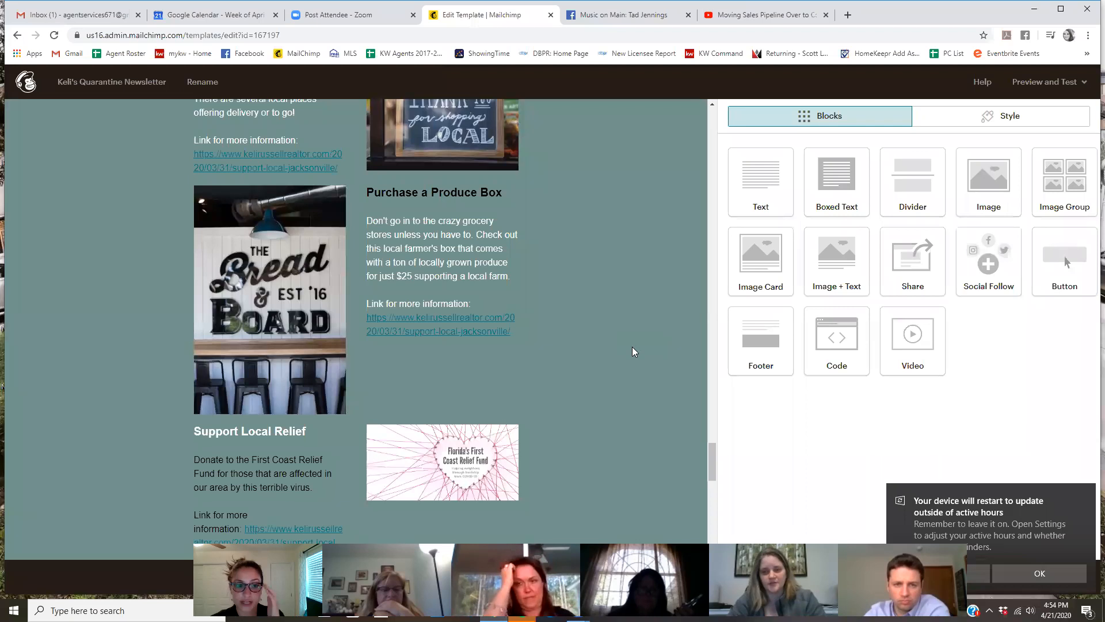
- Return to the Music on Main event on Facebook and dismiss the device restart notification
left_click(615, 15)
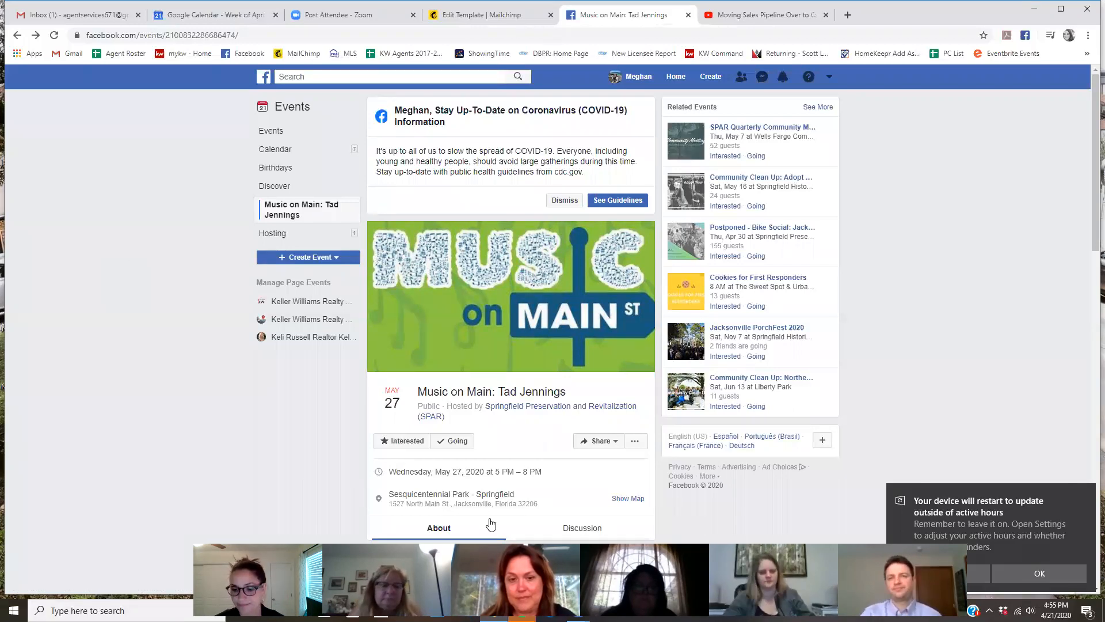
left_click(1039, 573)
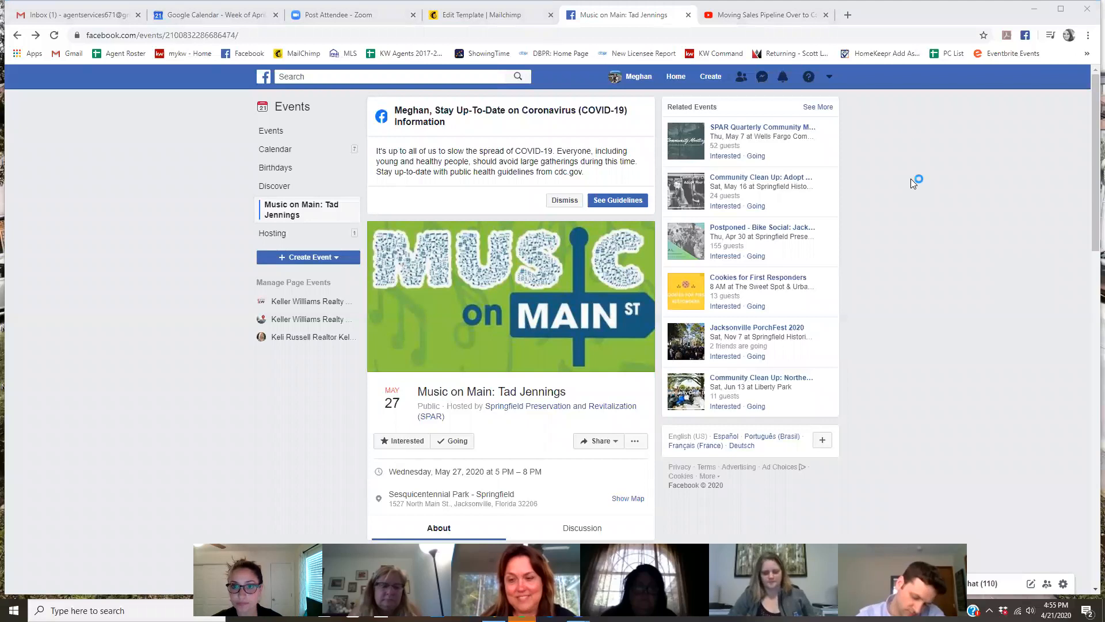
left_click(626, 23)
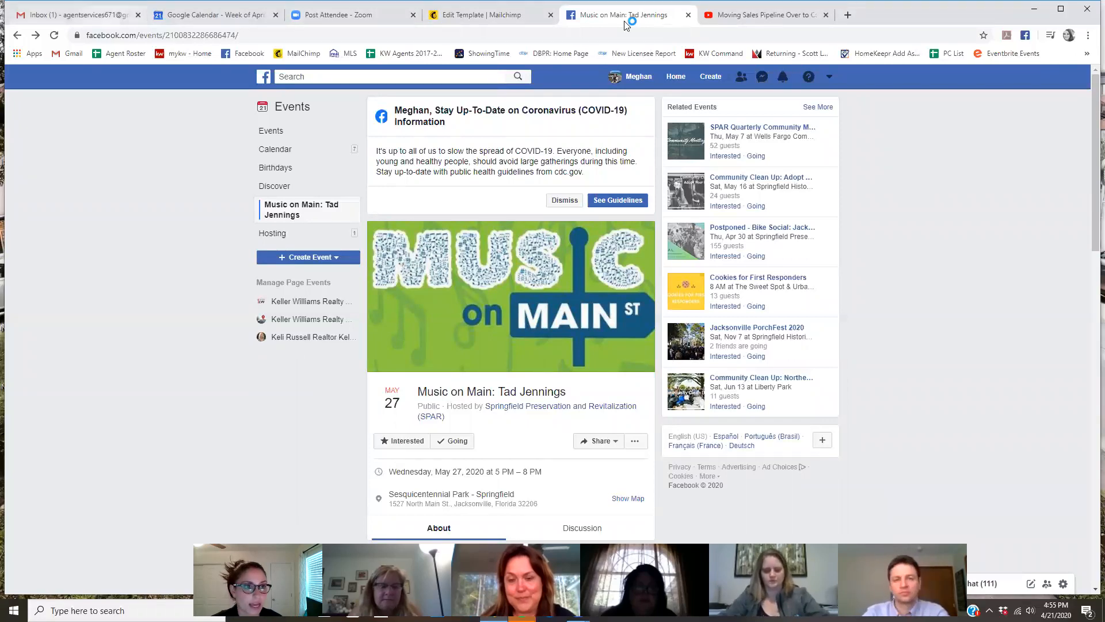
- Switch to the Mailchimp newsletter template and examine its This Month in Real Estate graphic, app download button and KW app video
left_click(454, 15)
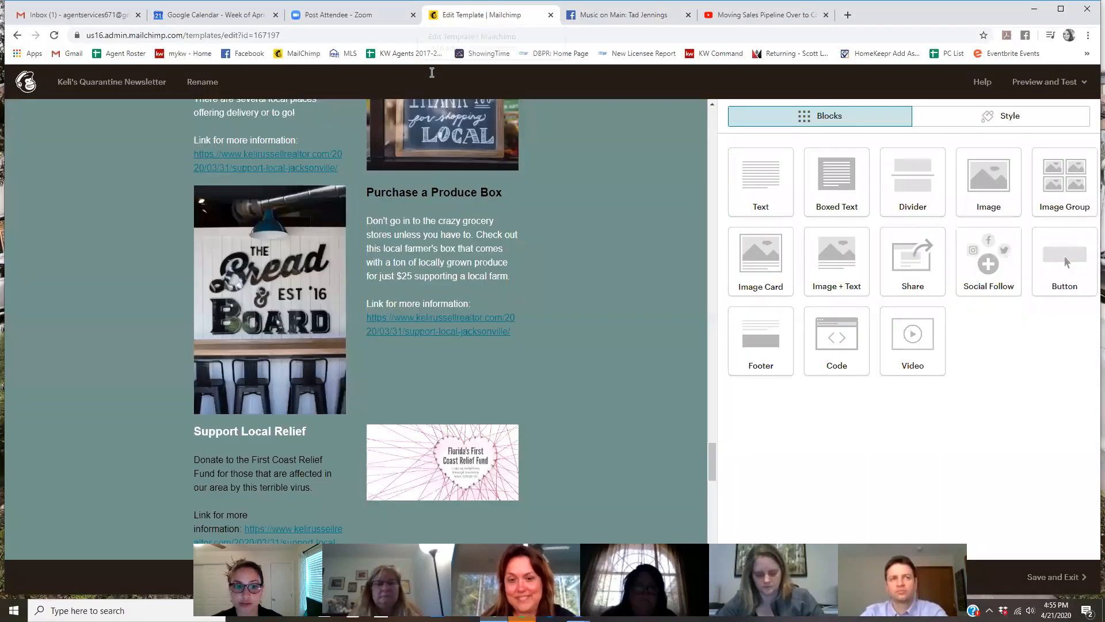
scroll(480, 262, "down", 7)
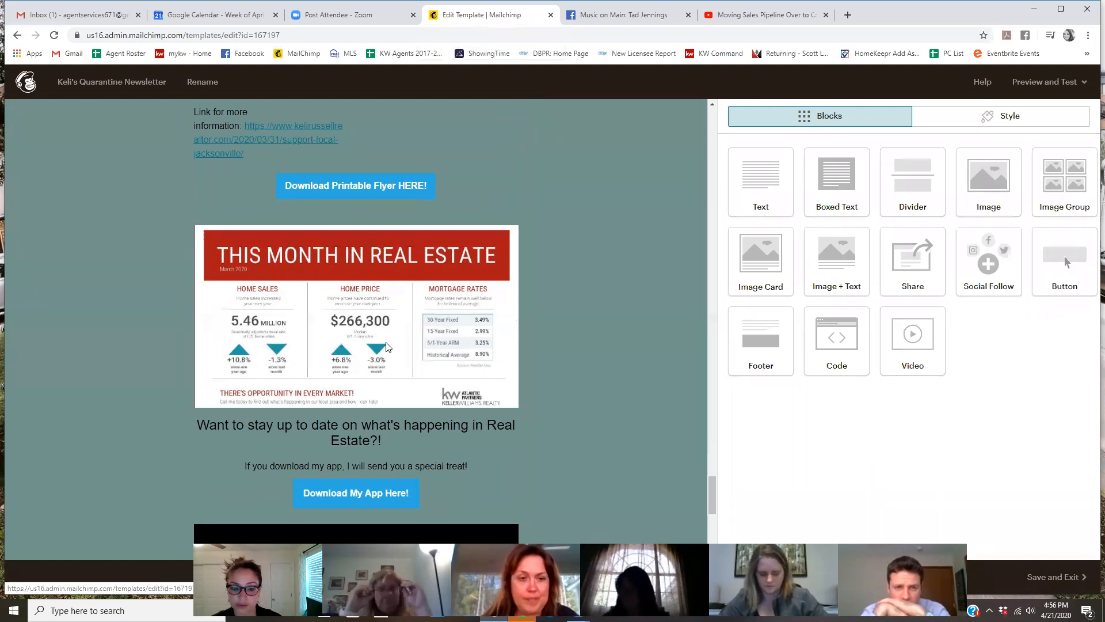
scroll(607, 350, "down", 4)
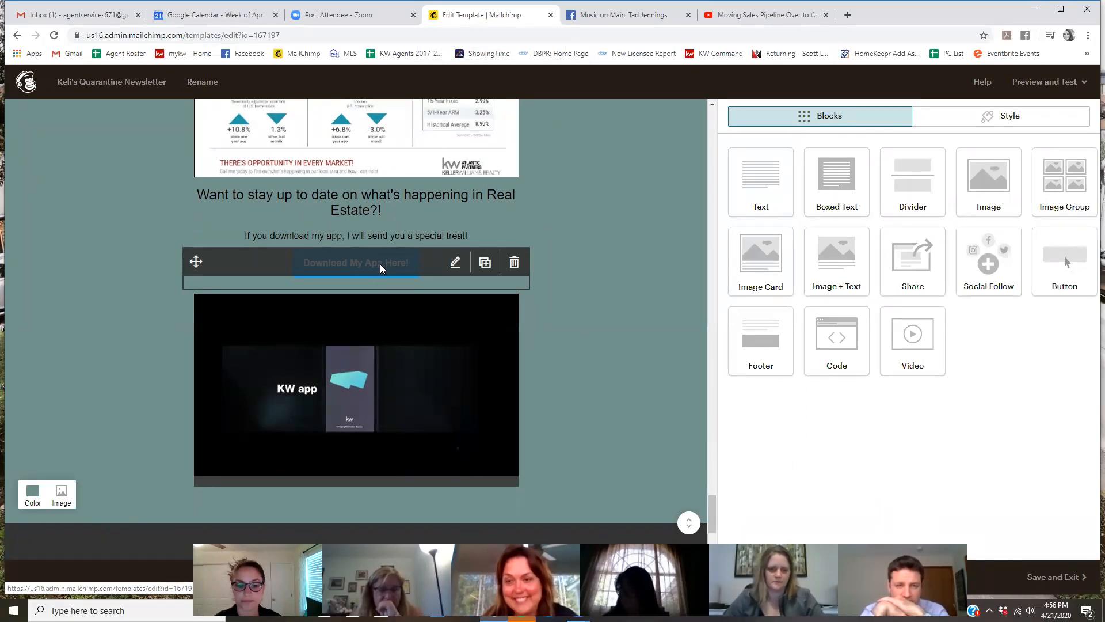
scroll(649, 424, "down", 2)
scroll(662, 418, "up", 6)
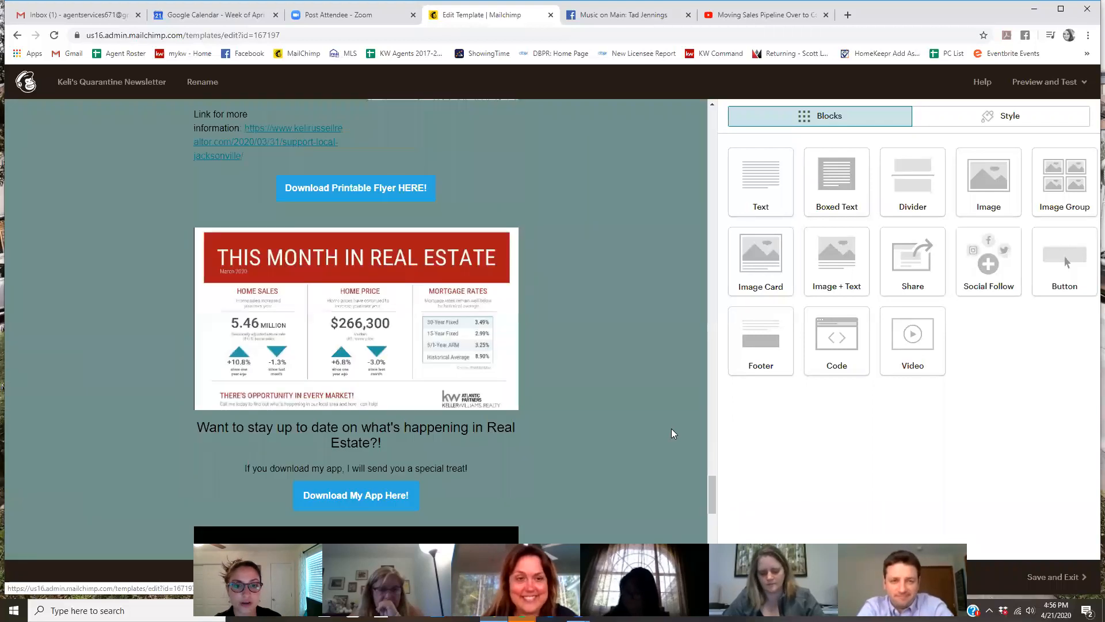
- Look over the newsletter from the quarantine activities list down to the KW app video, and save and exit the template
scroll(672, 430, "up", 7)
left_click_drag(711, 433, 670, 112)
scroll(631, 288, "down", 12)
scroll(618, 243, "down", 15)
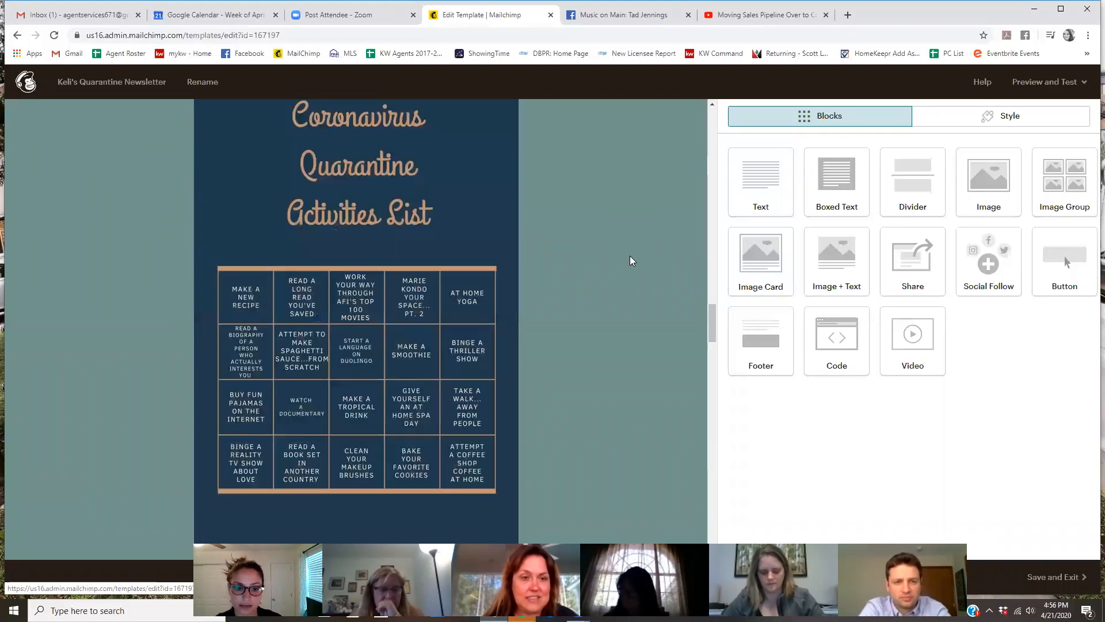
scroll(630, 256, "down", 15)
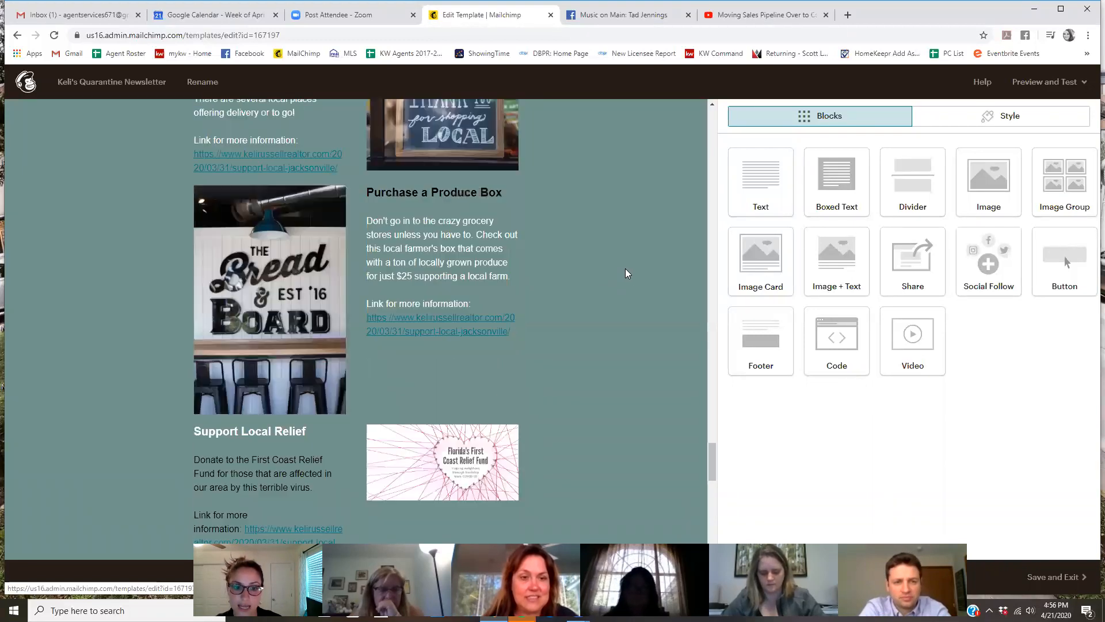
scroll(625, 268, "down", 8)
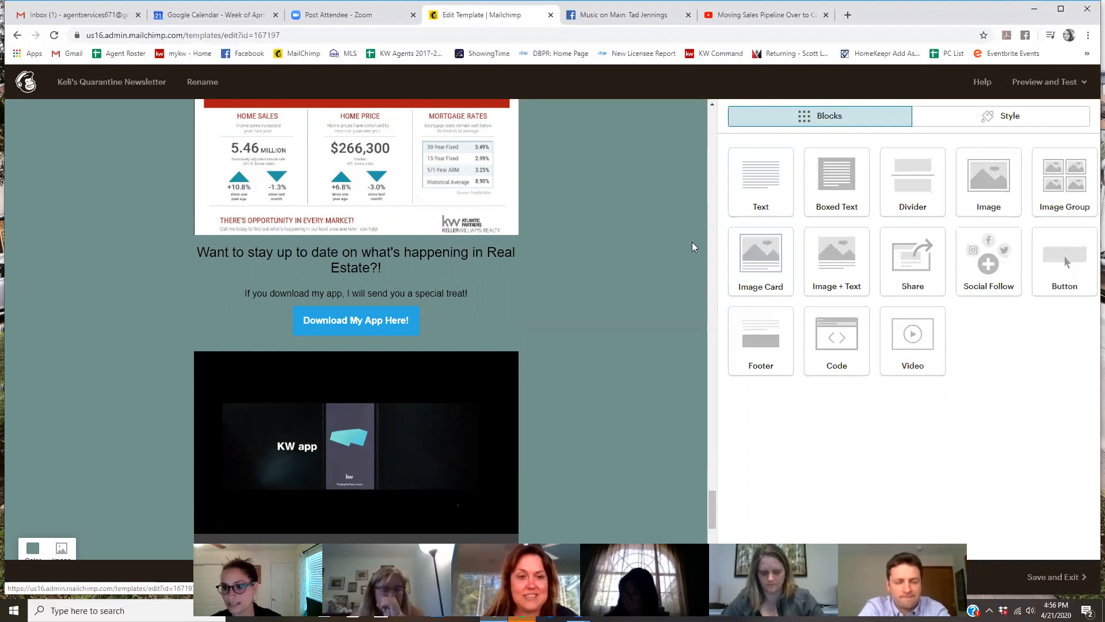
left_click(1070, 583)
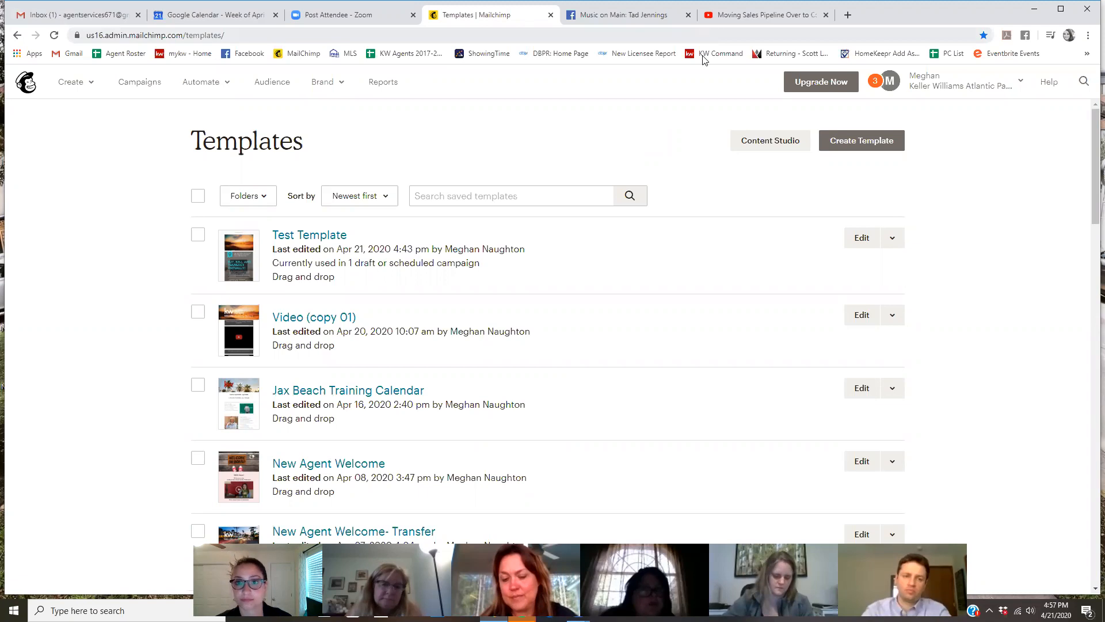
- Open agent.kw.com in a new browser tab and go to the Command account settings
left_click(848, 15)
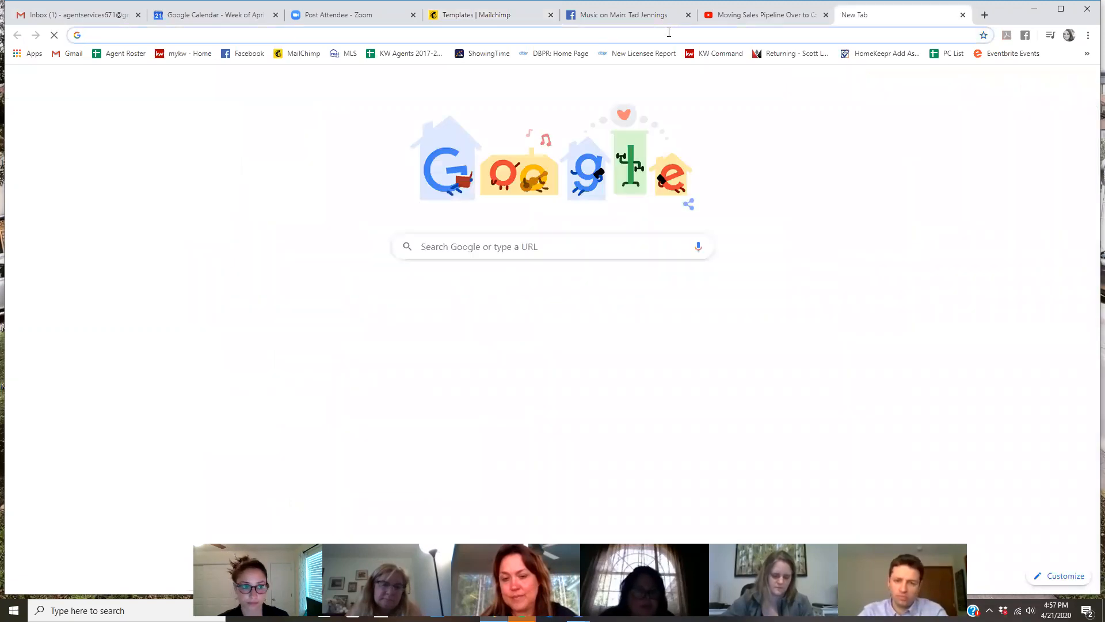
type("agent.kw.com")
key("Return")
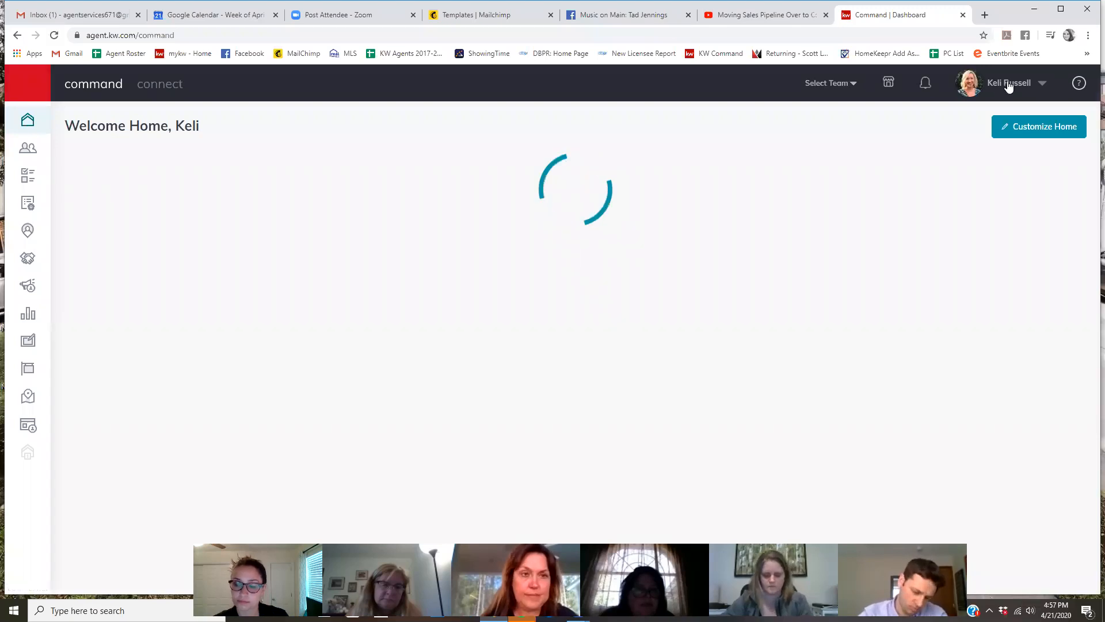
left_click(1008, 85)
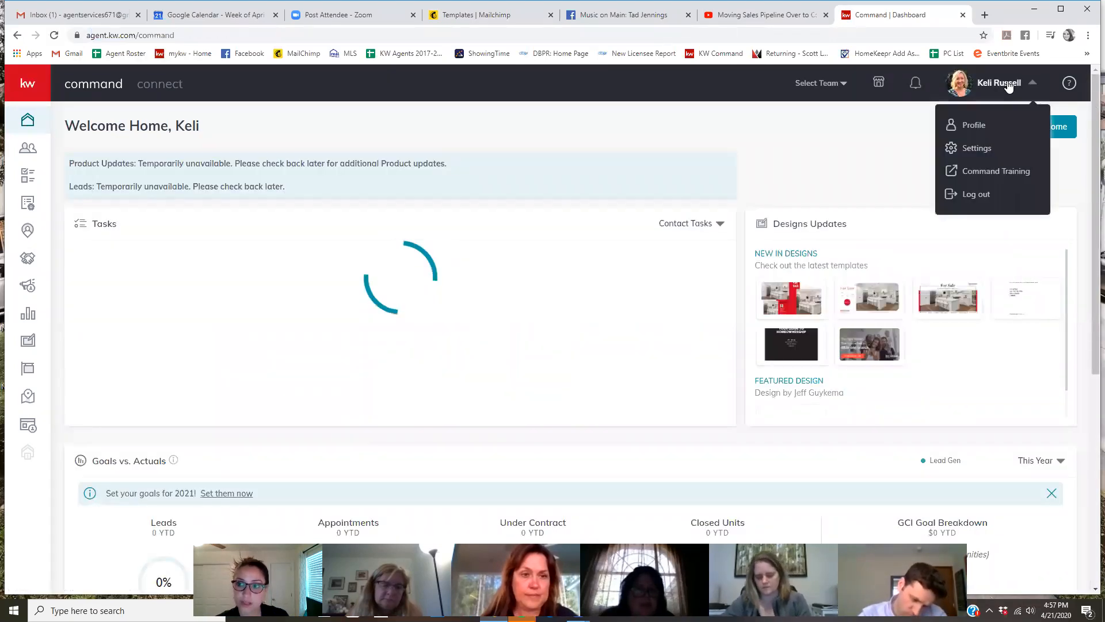
left_click(976, 149)
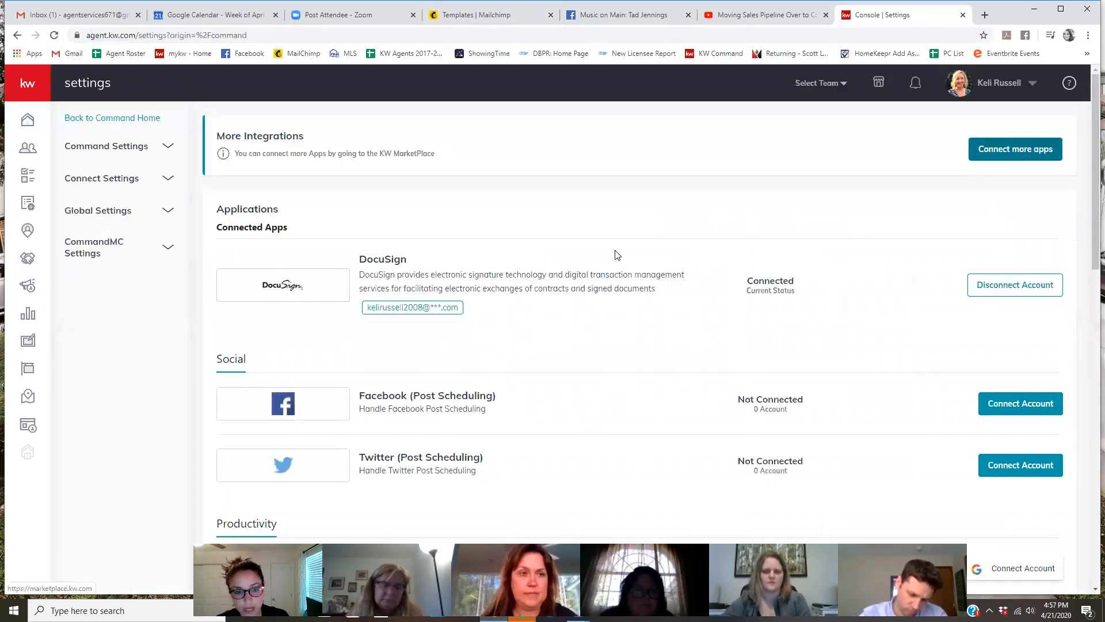
- Find the Mailchimp (Email Campaigns) integration under Email Services in the connected applications settings and highlight its name
scroll(547, 286, "down", 15)
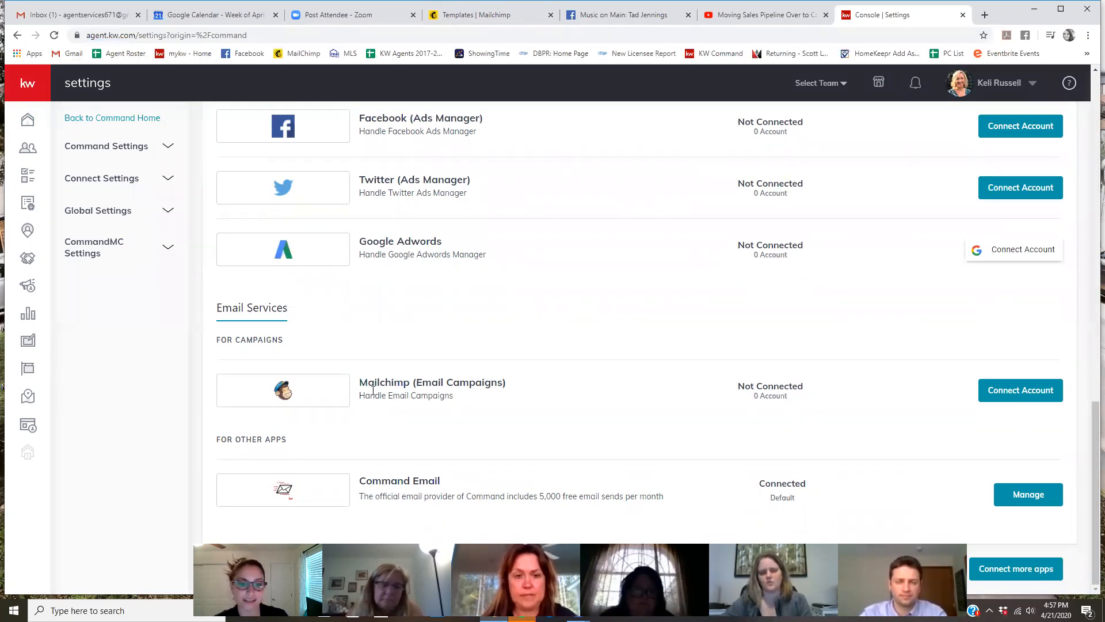
left_click_drag(361, 382, 554, 381)
left_click(527, 384)
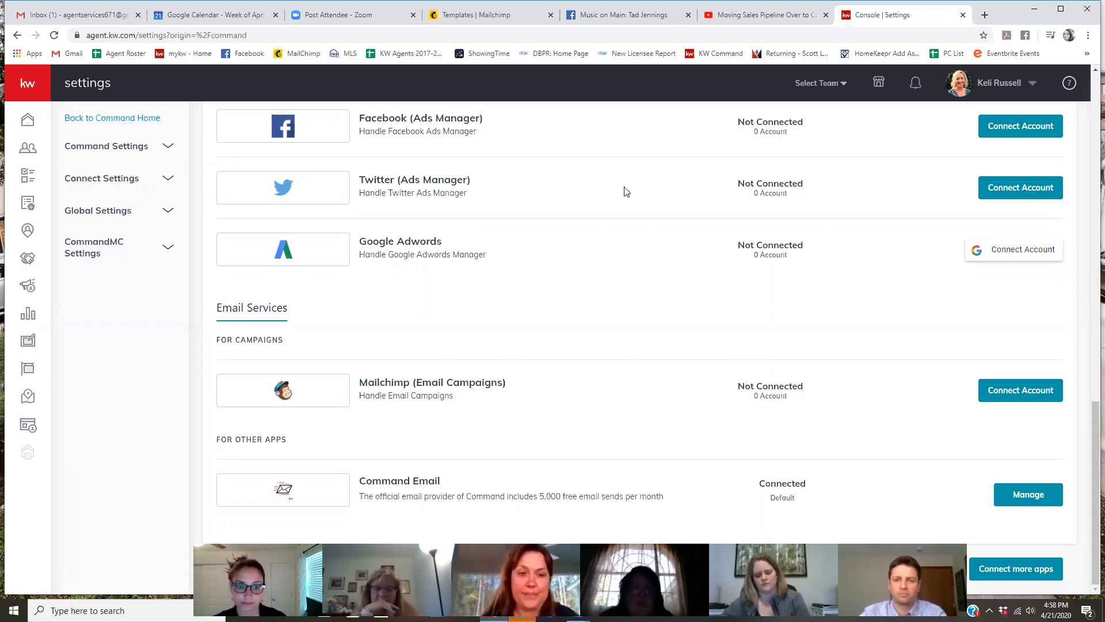
- Go back to the beginning of the Command settings, pass through the YouTube video page, and return to Mailchimp's Templates page
scroll(634, 341, "up", 15)
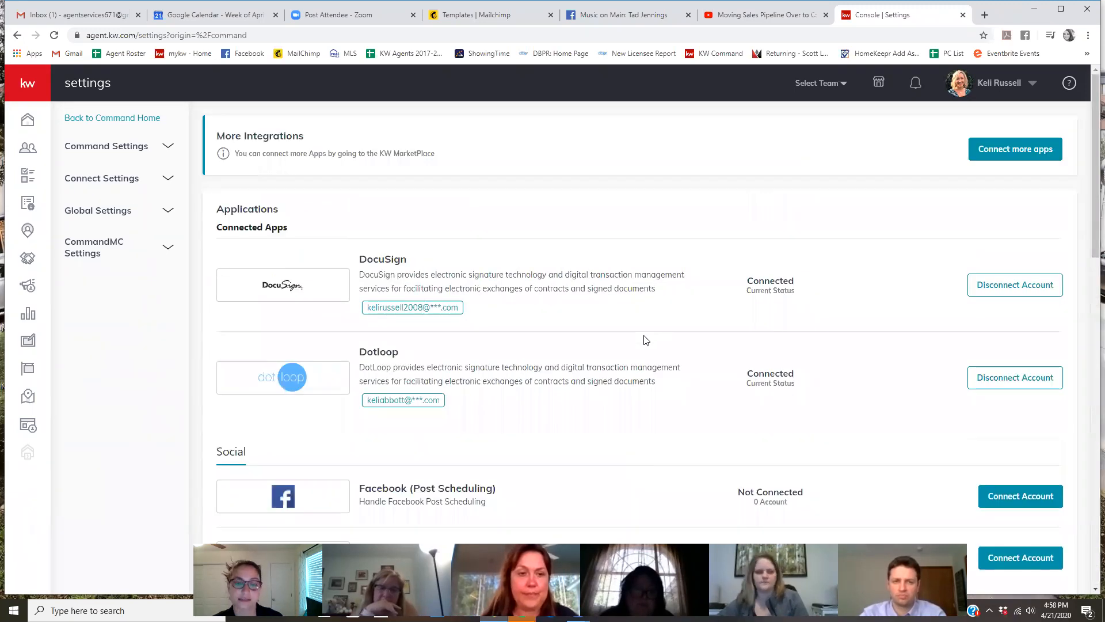
left_click(744, 15)
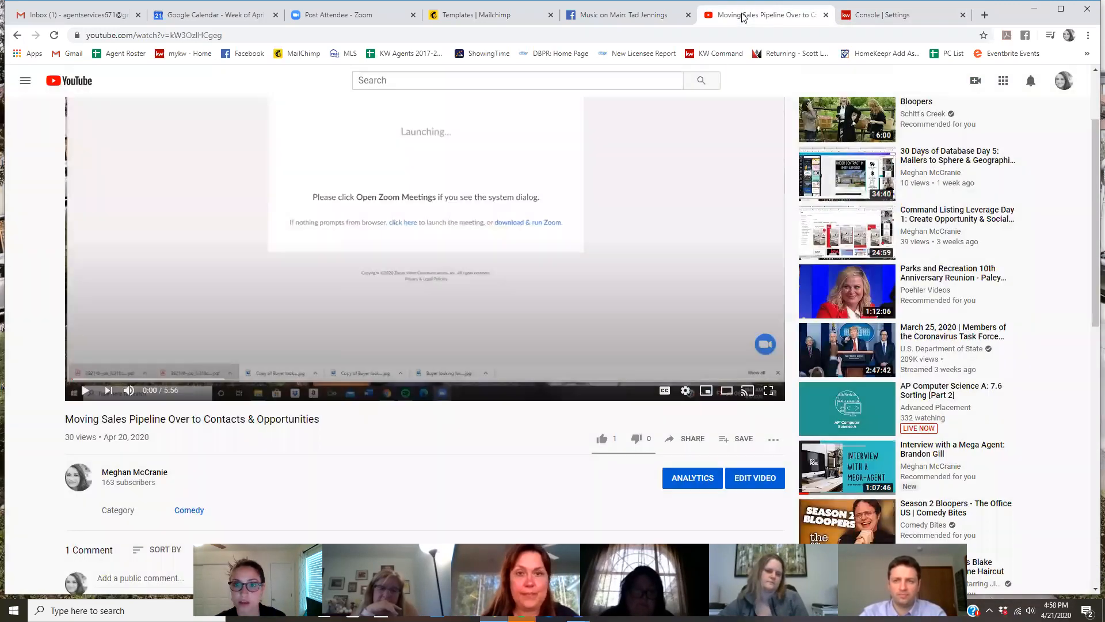
left_click(626, 16)
key("ctrl+Page_Up")
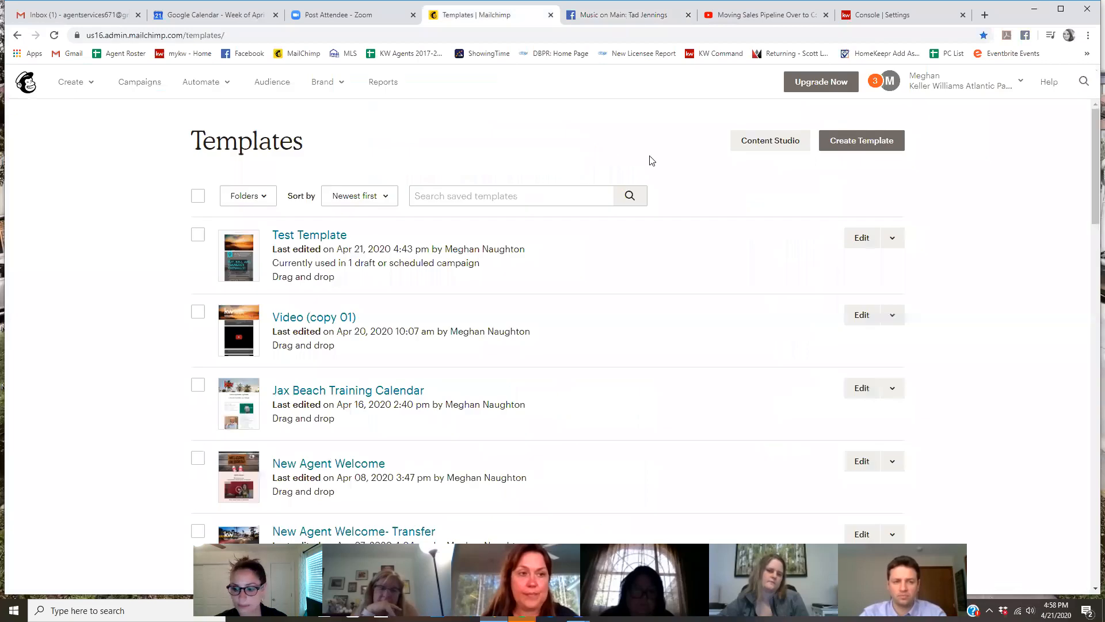